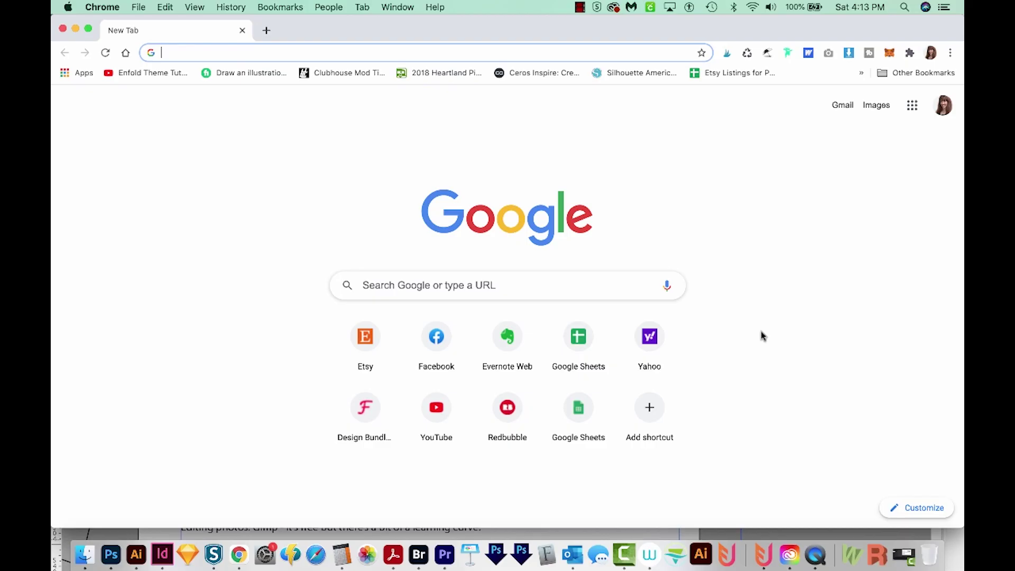
# Browse Adobe Color's Most Popular themes and open the yellow-green to dark teal palette.
pyautogui.click(301, 48)
pyautogui.write('colo')
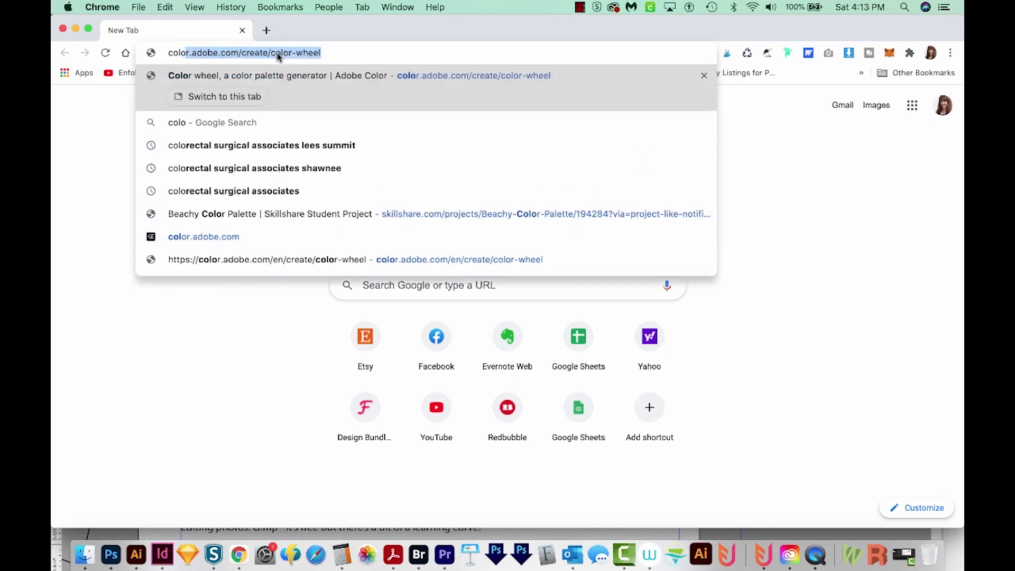
pyautogui.write('r')
pyautogui.press('Return')
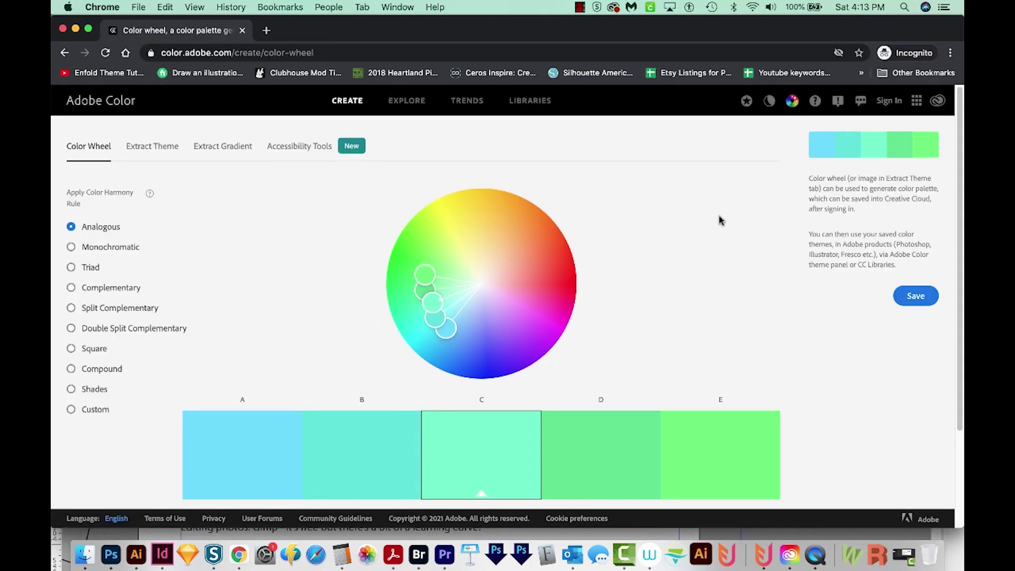
pyautogui.click(406, 101)
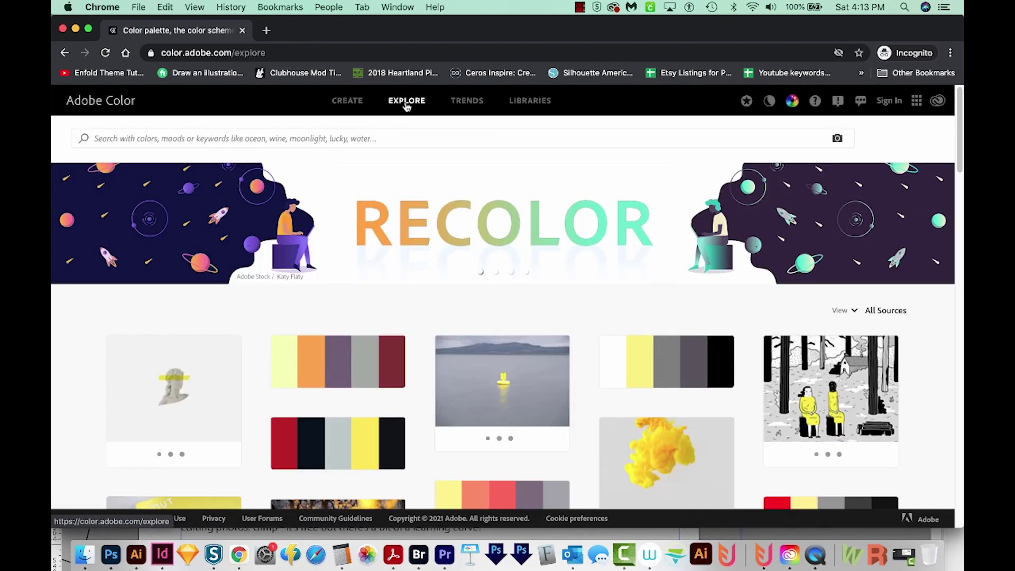
pyautogui.click(859, 316)
pyautogui.moveTo(880, 358)
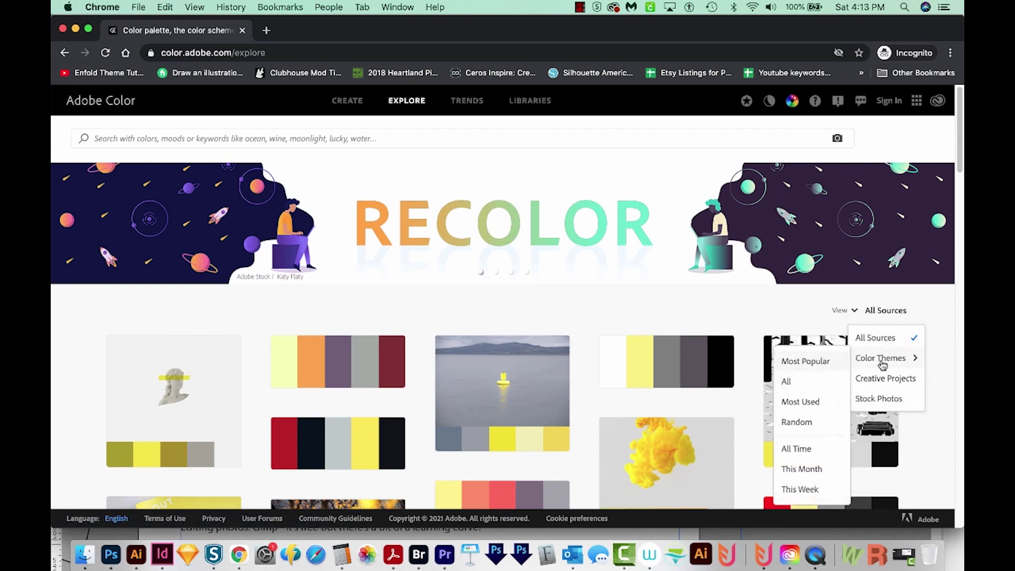
pyautogui.click(807, 364)
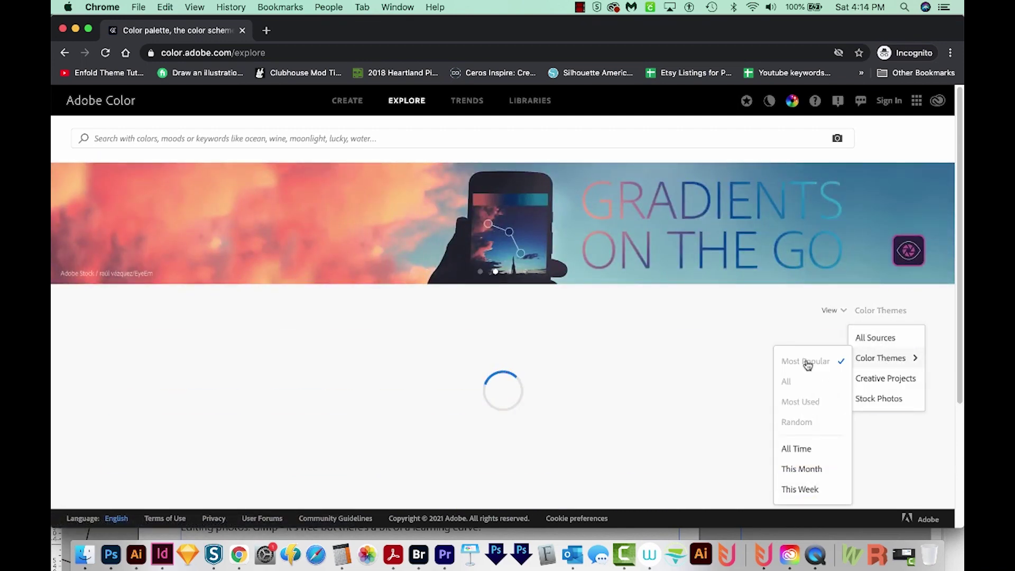
pyautogui.scroll(-5, 623, 328)
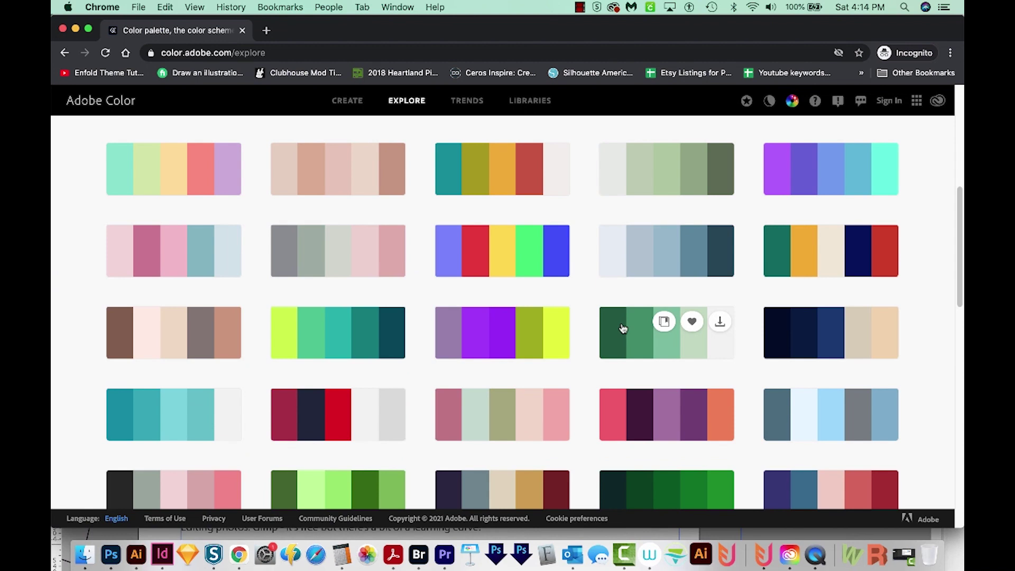
pyautogui.scroll(-2, 591, 424)
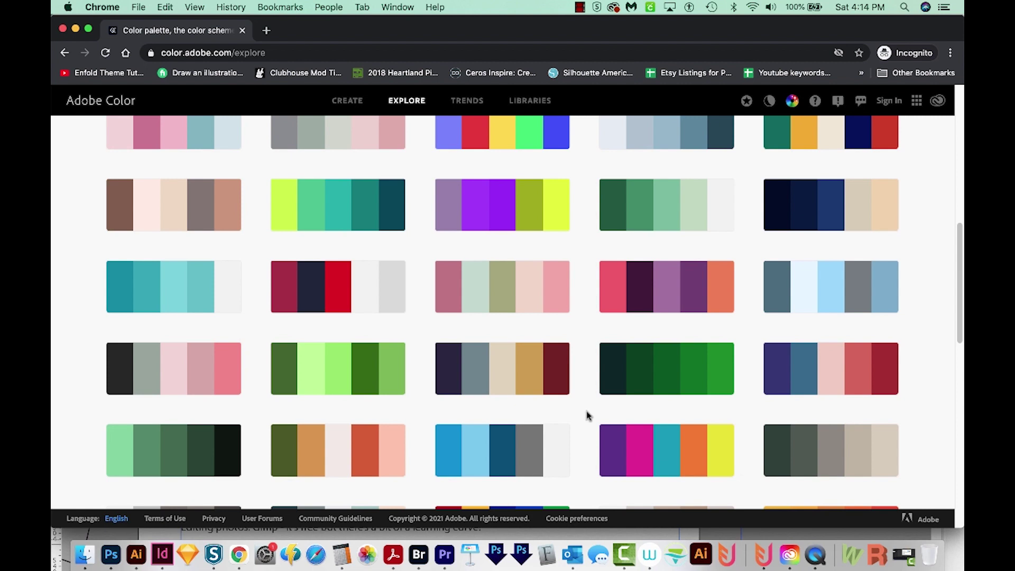
pyautogui.moveTo(338, 206)
pyautogui.click(321, 216)
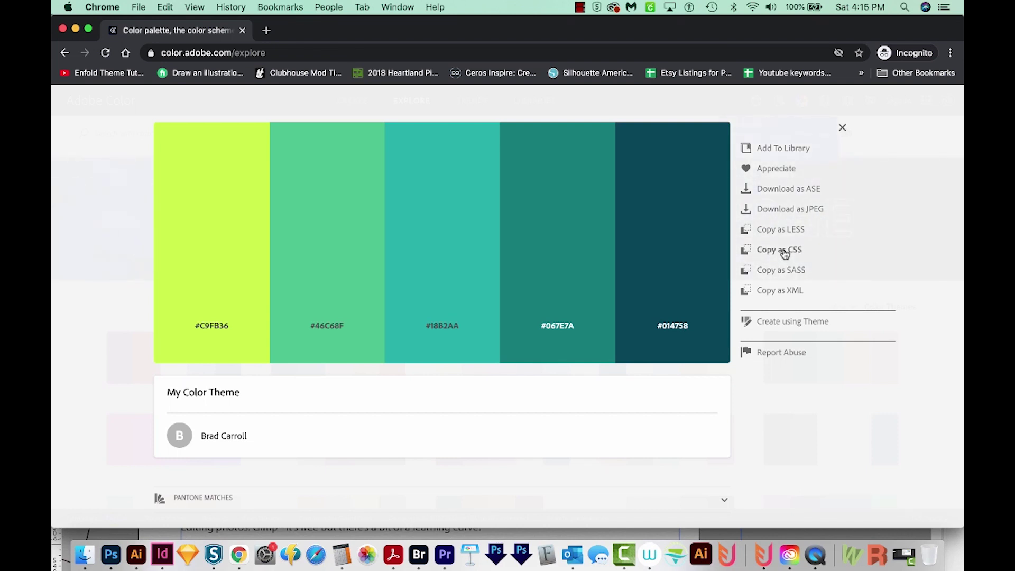
# Delete 'explore' from the Adobe Color URL to load the Color Wheel page.
pyautogui.doubleClick(252, 52)
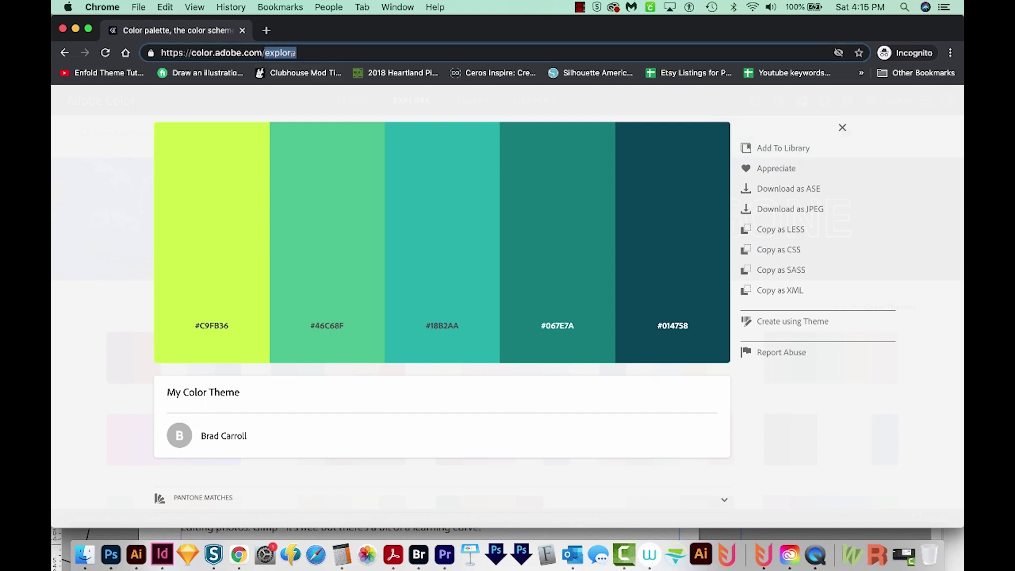
pyautogui.press('BackSpace')
pyautogui.press('Return')
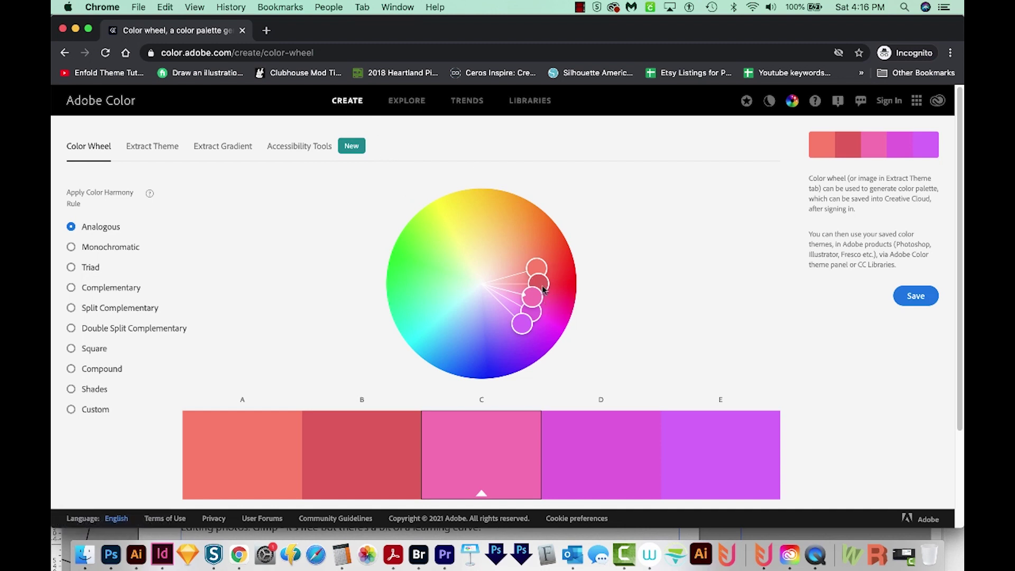
# Shift the wheel's base colour toward yellow, trying the Monochromatic and Custom rules.
pyautogui.click(559, 283)
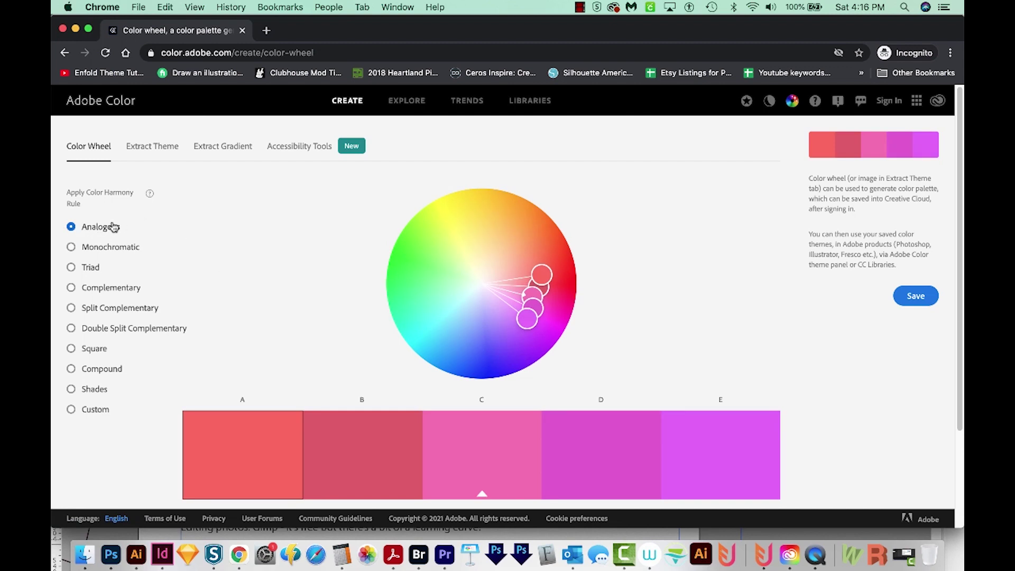
pyautogui.moveTo(543, 278)
pyautogui.mouseDown()
pyautogui.moveTo(494, 233)
pyautogui.moveTo(464, 238)
pyautogui.mouseUp()
pyautogui.click(72, 248)
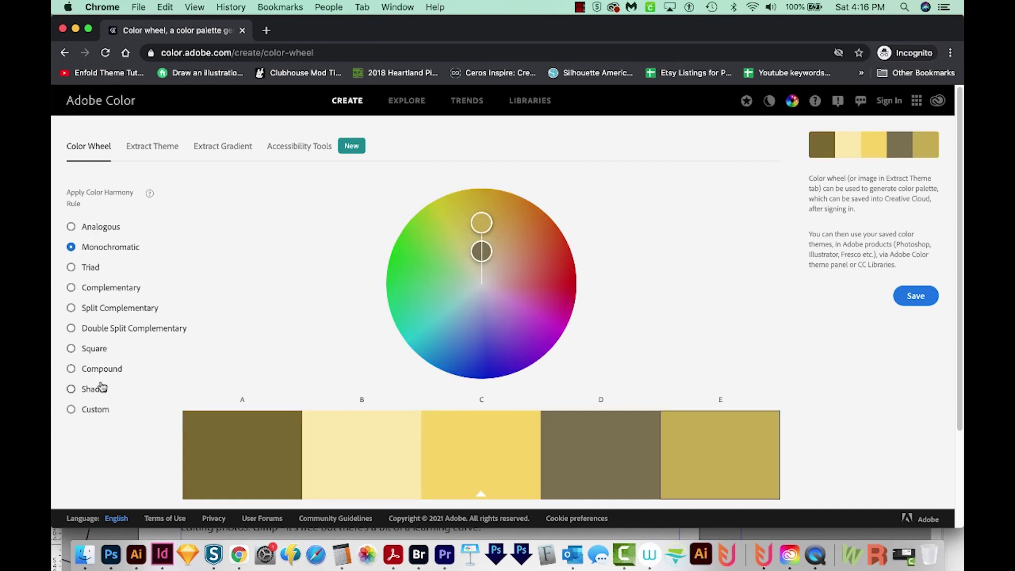
pyautogui.click(70, 410)
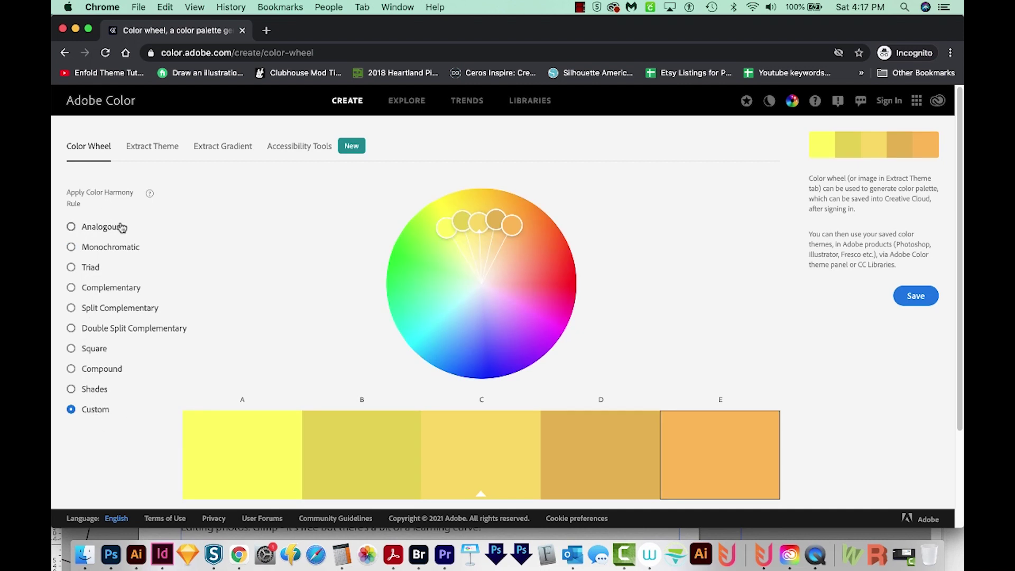
# Switch from Analogous to Custom and drag handles to make pink and orange swatches.
pyautogui.click(72, 228)
pyautogui.click(71, 411)
pyautogui.moveTo(506, 227)
pyautogui.mouseDown()
pyautogui.moveTo(544, 229)
pyautogui.moveTo(524, 245)
pyautogui.moveTo(512, 230)
pyautogui.moveTo(544, 273)
pyautogui.mouseUp()
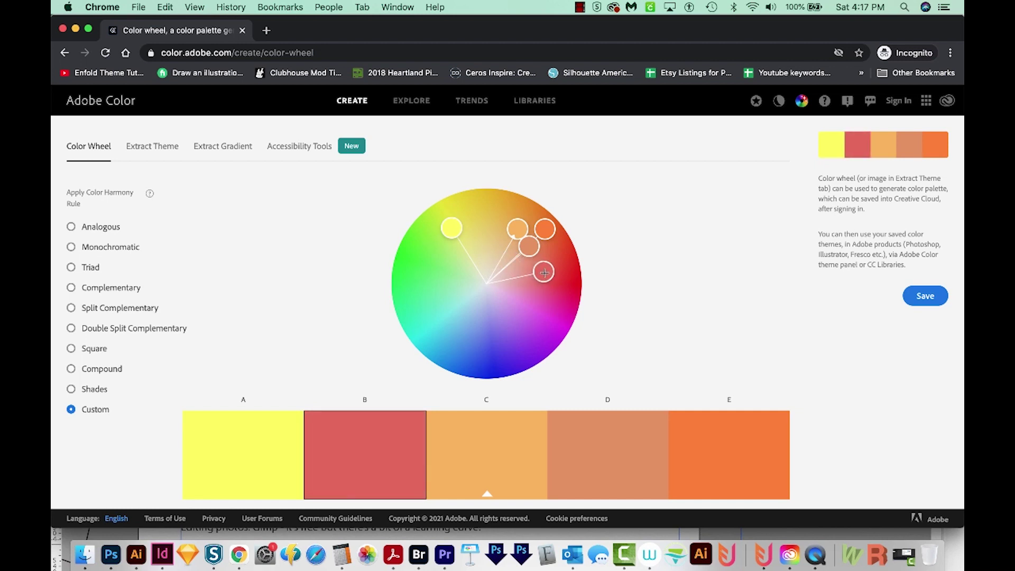
pyautogui.moveTo(448, 230); pyautogui.dragTo(514, 286)
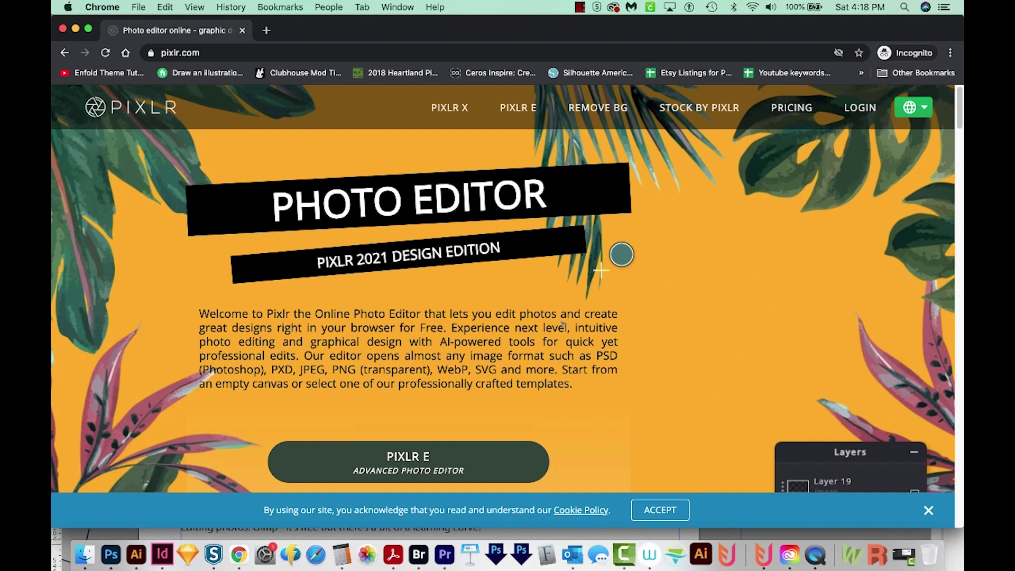
pyautogui.scroll(-1, 565, 323)
pyautogui.scroll(-2, 612, 317)
pyautogui.scroll(-1, 611, 316)
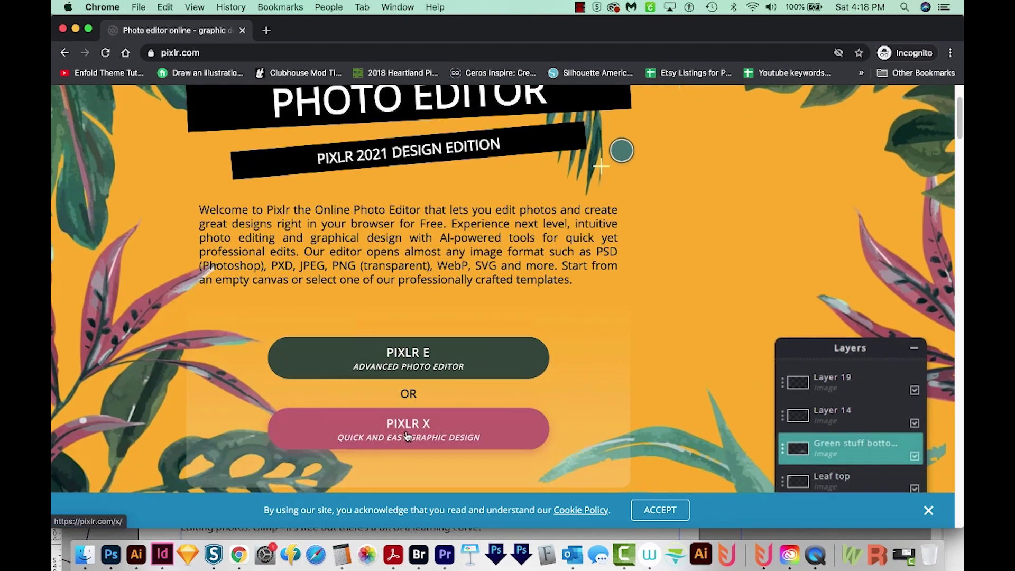
# In Pixlr X, browse all templates and start editing the Bike & Co template.
pyautogui.click(407, 434)
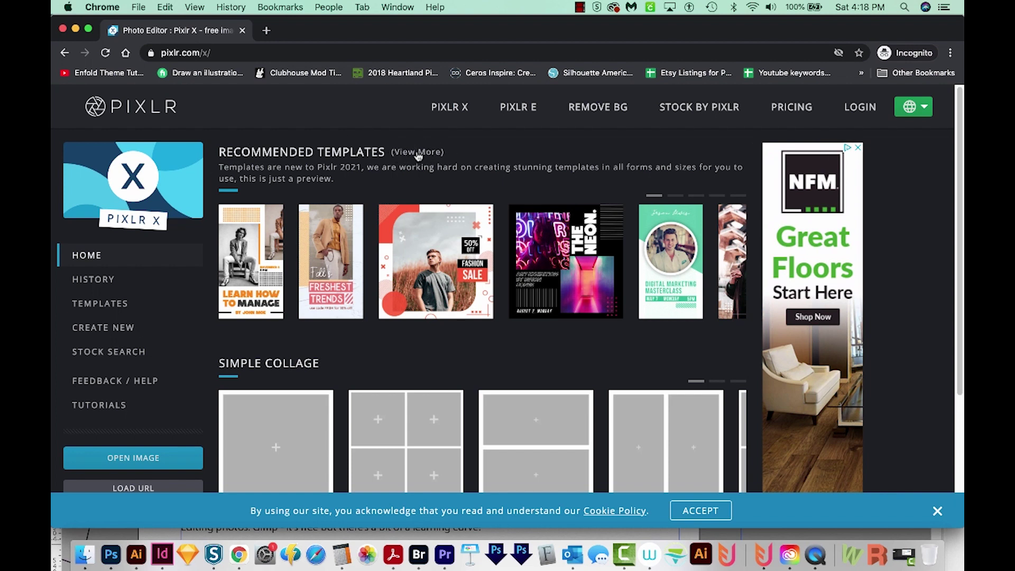
pyautogui.click(417, 152)
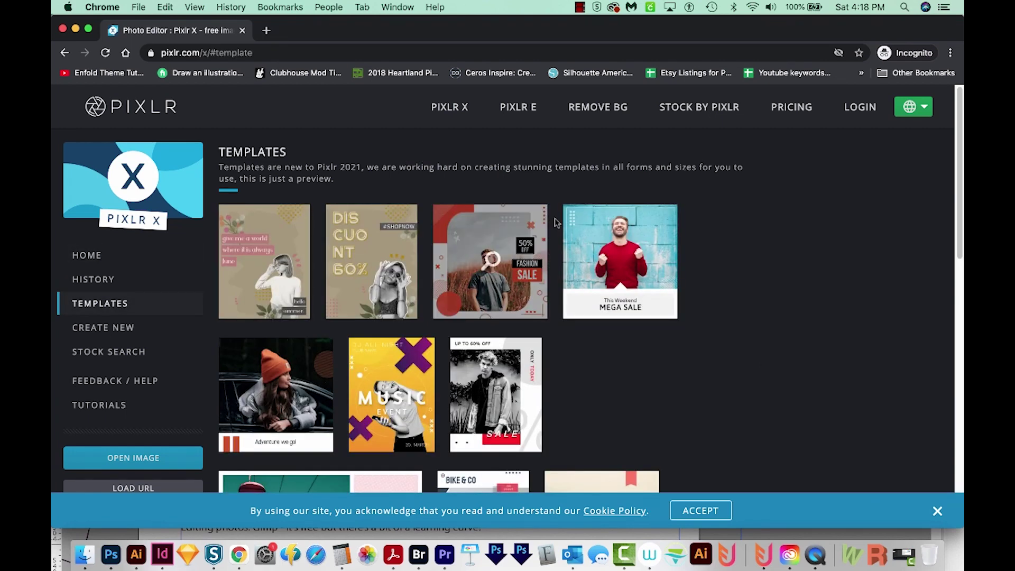
pyautogui.scroll(-3, 591, 332)
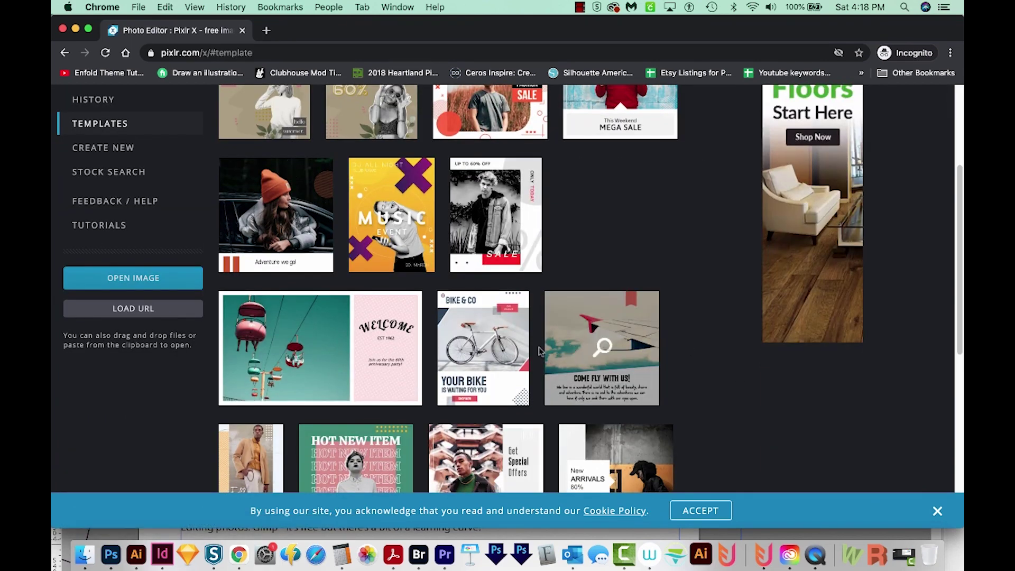
pyautogui.click(484, 343)
pyautogui.click(392, 418)
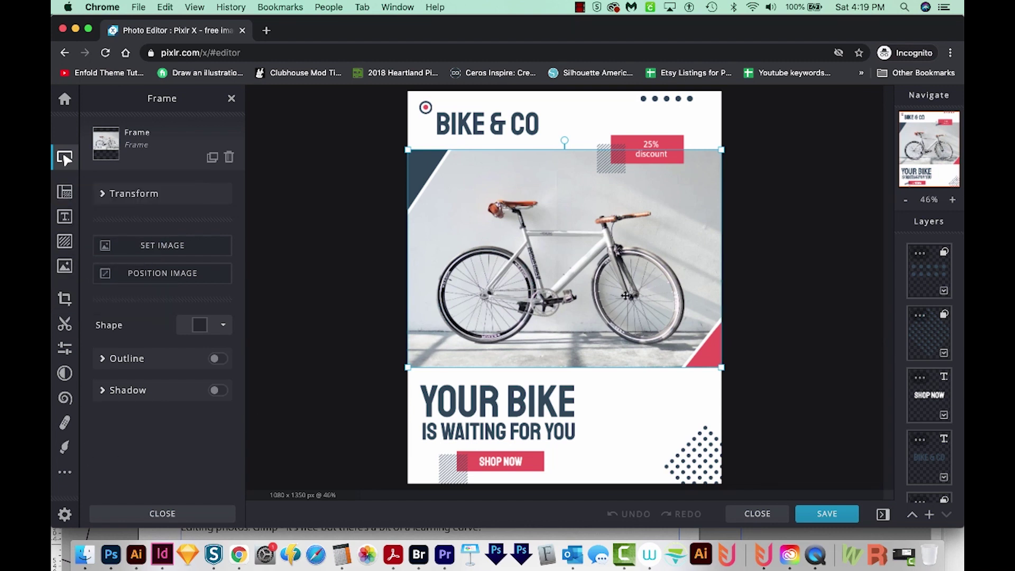
# Select all of the BIG SALE heading text and make it light blue.
pyautogui.click(667, 98)
pyautogui.click(461, 120)
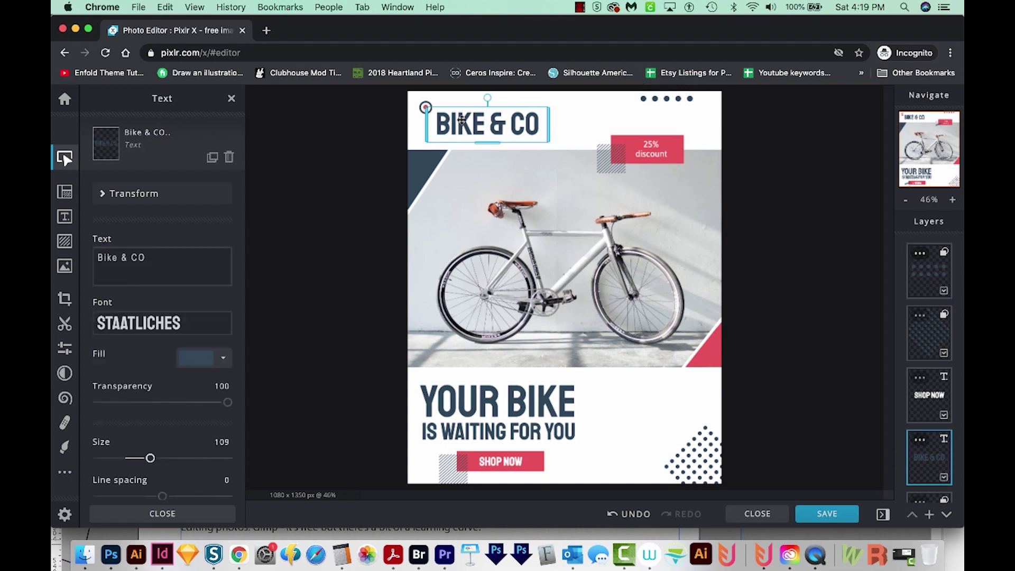
pyautogui.moveTo(462, 117); pyautogui.dragTo(468, 125)
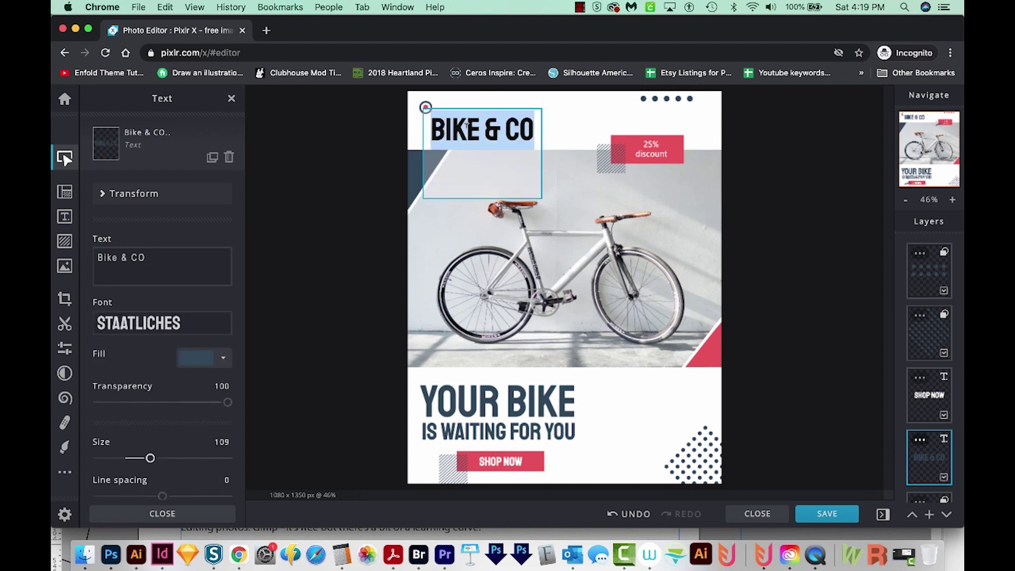
pyautogui.write('BIG SALE')
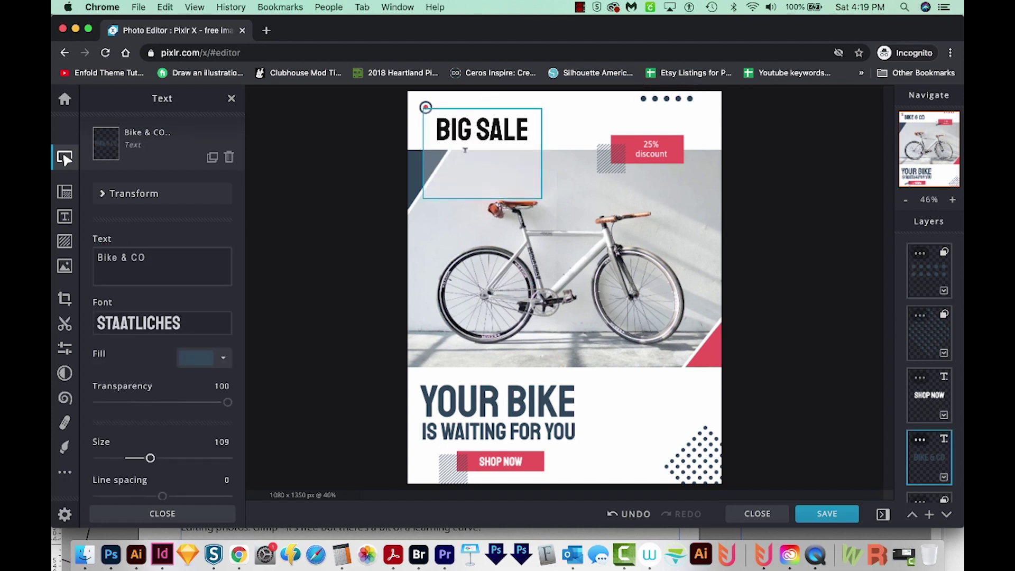
pyautogui.press('super+a')
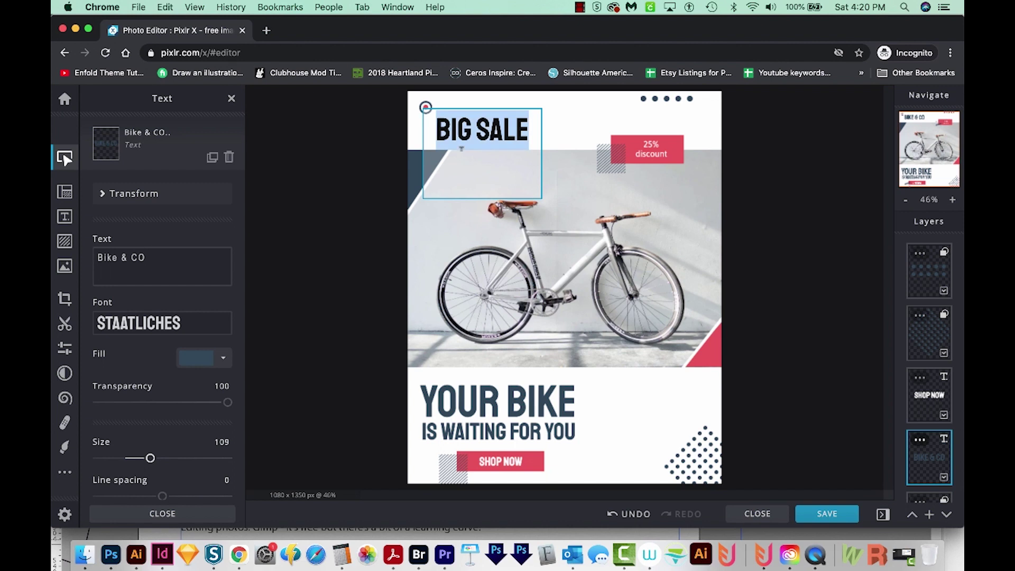
pyautogui.moveTo(162, 373)
pyautogui.click(225, 360)
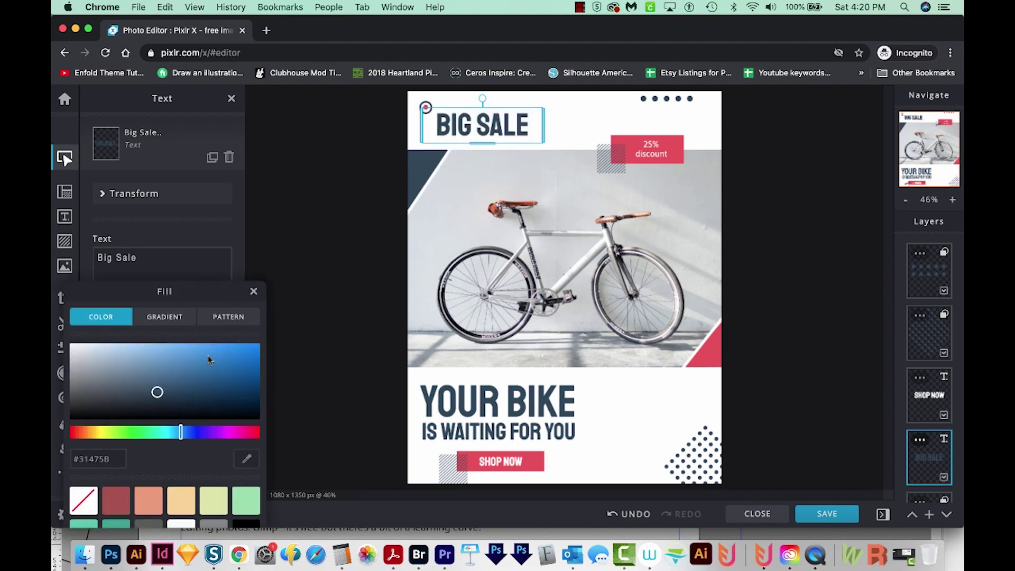
pyautogui.click(152, 355)
pyautogui.click(98, 213)
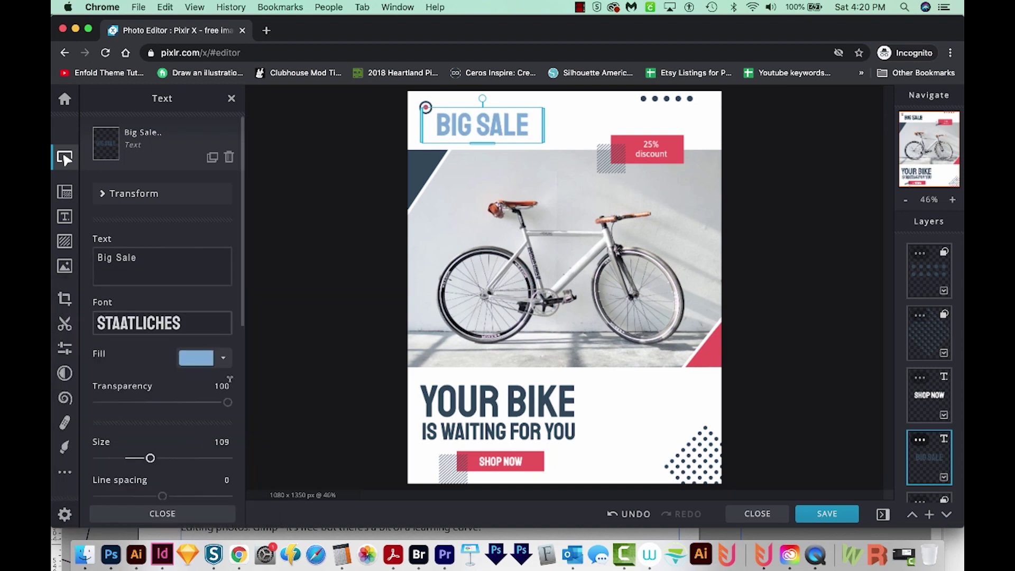
# Enlarge BIG SALE to size 220 with line spacing -17.
pyautogui.moveTo(229, 405)
pyautogui.mouseDown()
pyautogui.moveTo(167, 410)
pyautogui.moveTo(228, 403)
pyautogui.mouseUp()
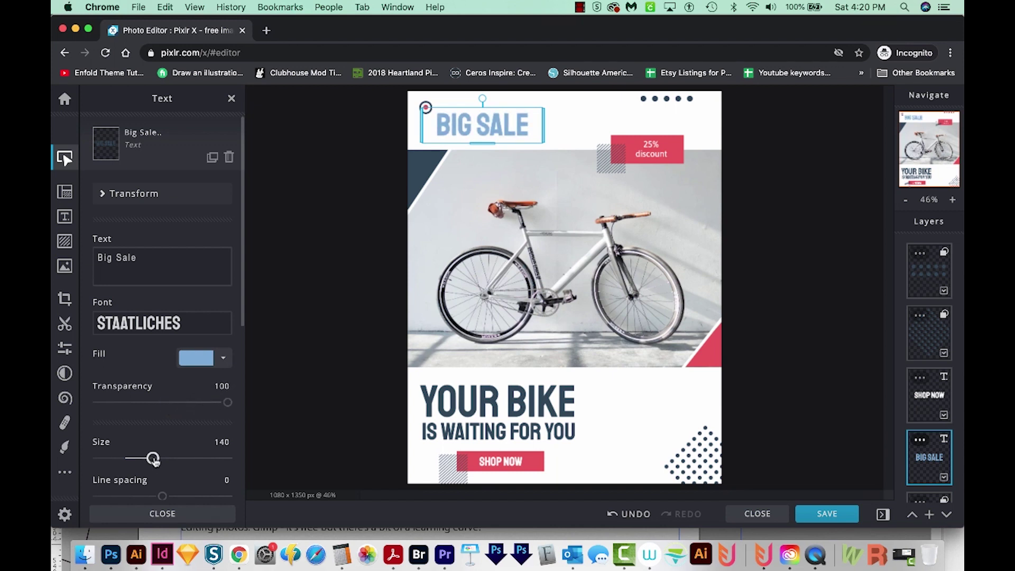
pyautogui.moveTo(153, 459); pyautogui.dragTo(160, 459)
pyautogui.moveTo(162, 497); pyautogui.dragTo(151, 496)
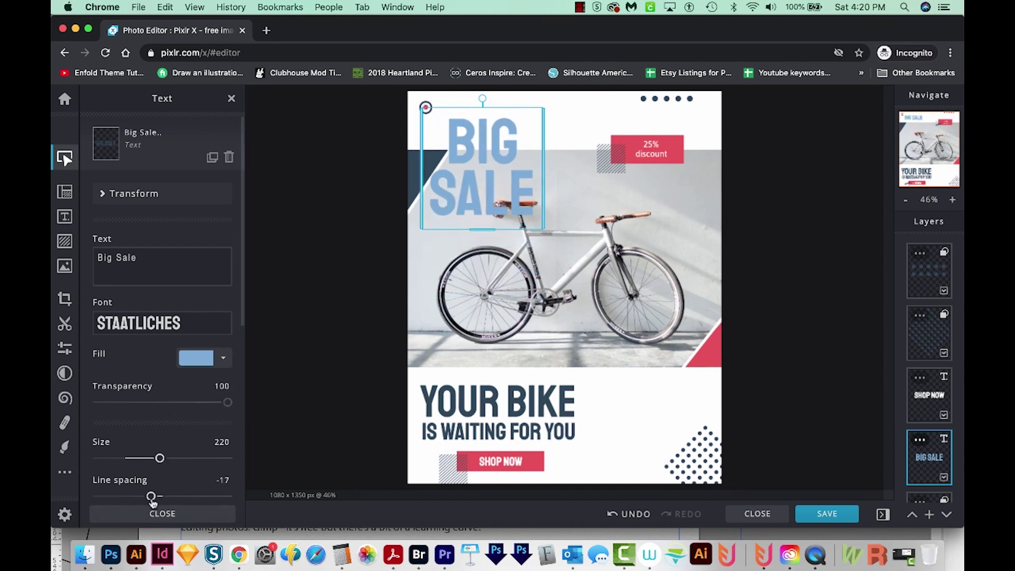
# Select the 25% discount text, then the bike photo frame.
pyautogui.click(608, 163)
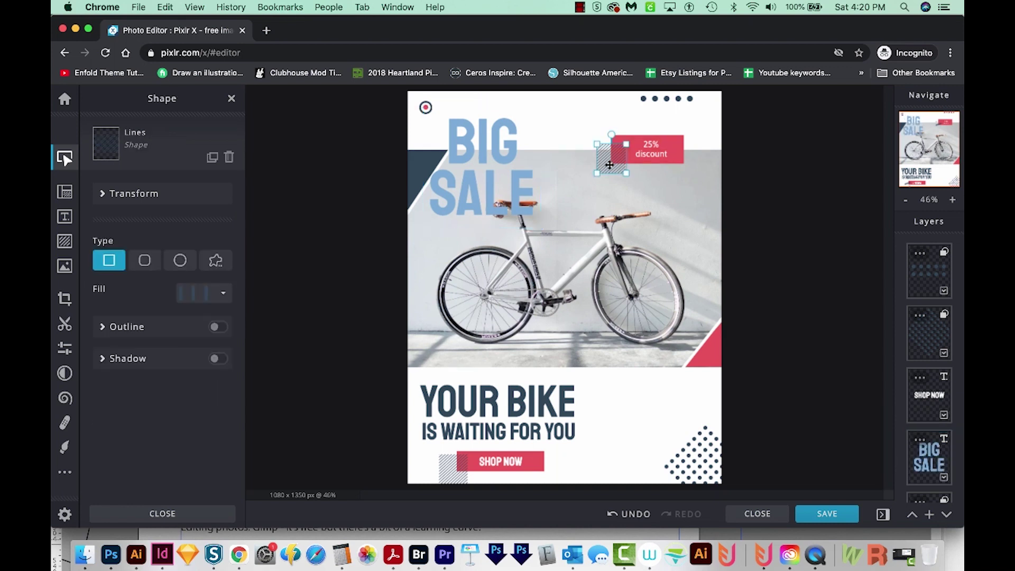
pyautogui.click(658, 146)
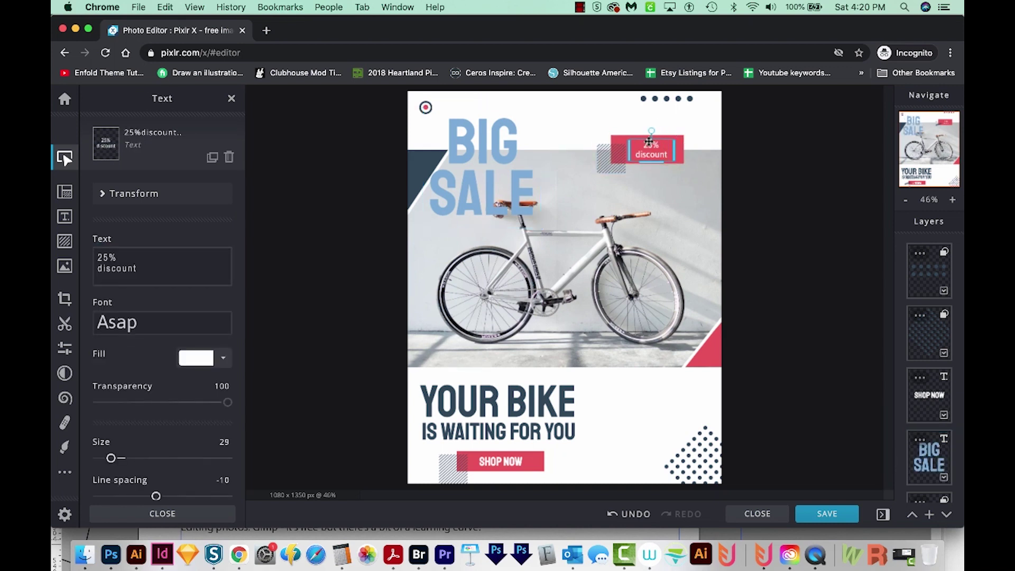
pyautogui.doubleClick(640, 146)
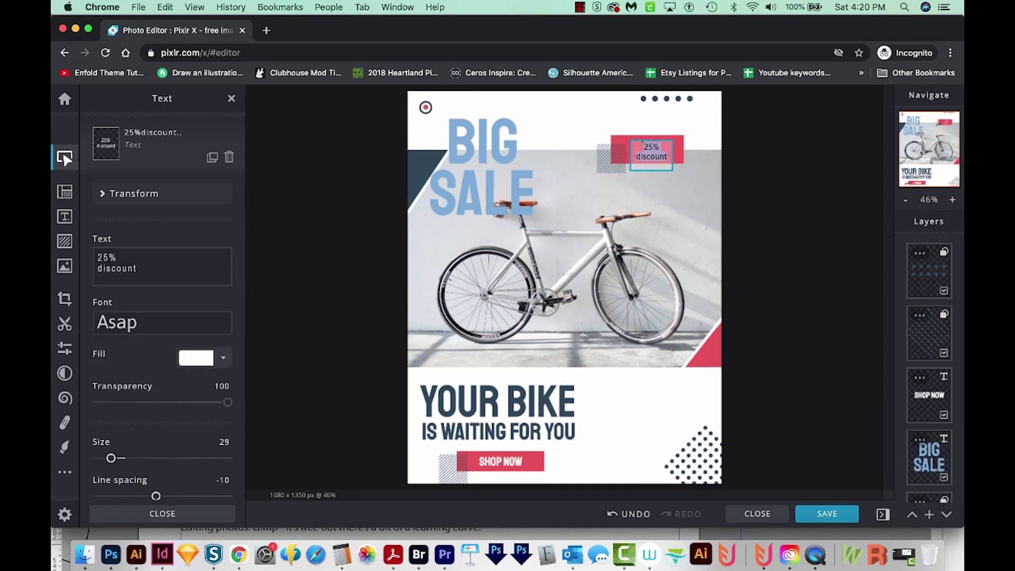
pyautogui.click(587, 282)
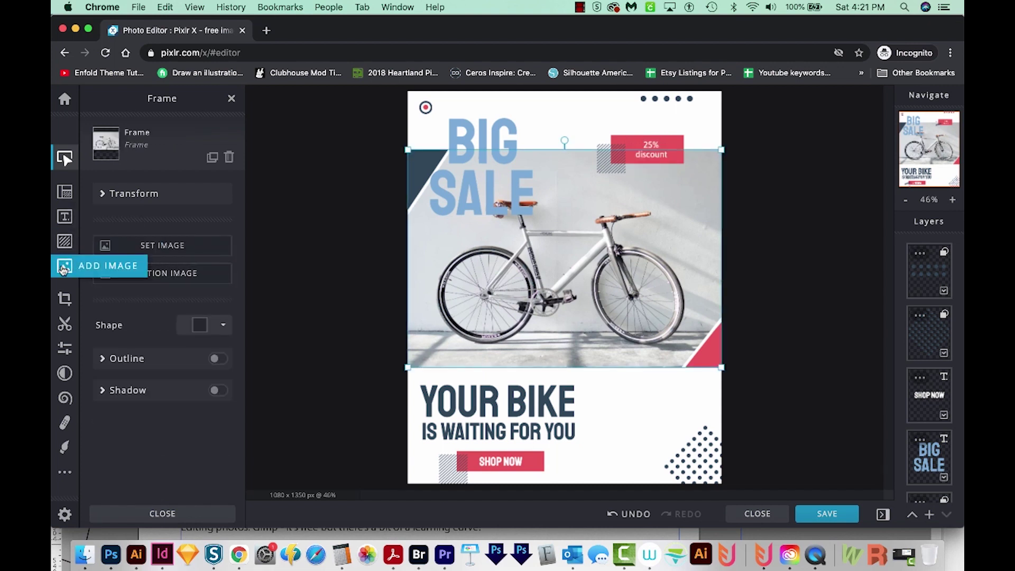
# Replace the bike photo with the kitchen photo, sized to fill the image area.
pyautogui.click(64, 267)
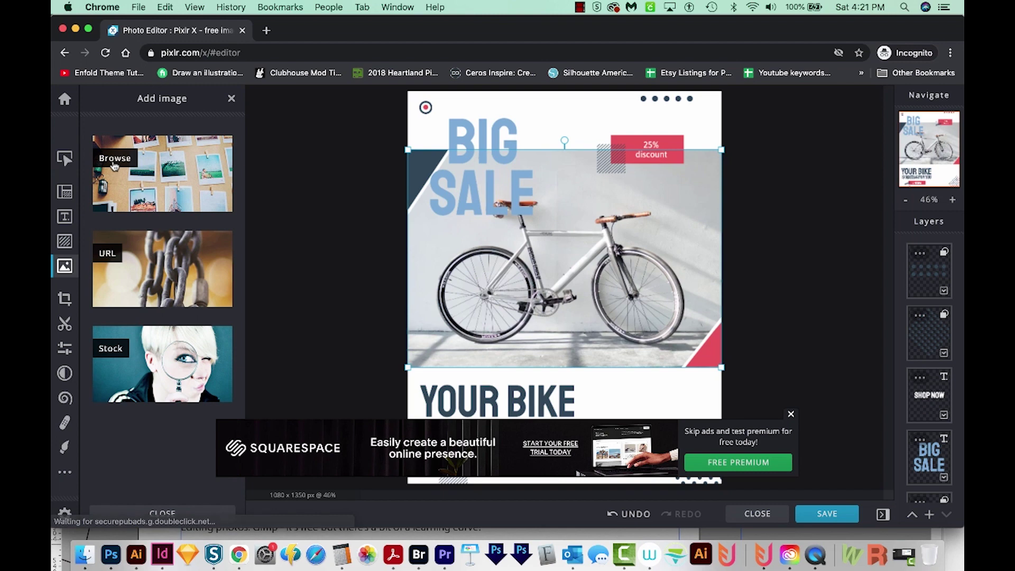
pyautogui.click(116, 166)
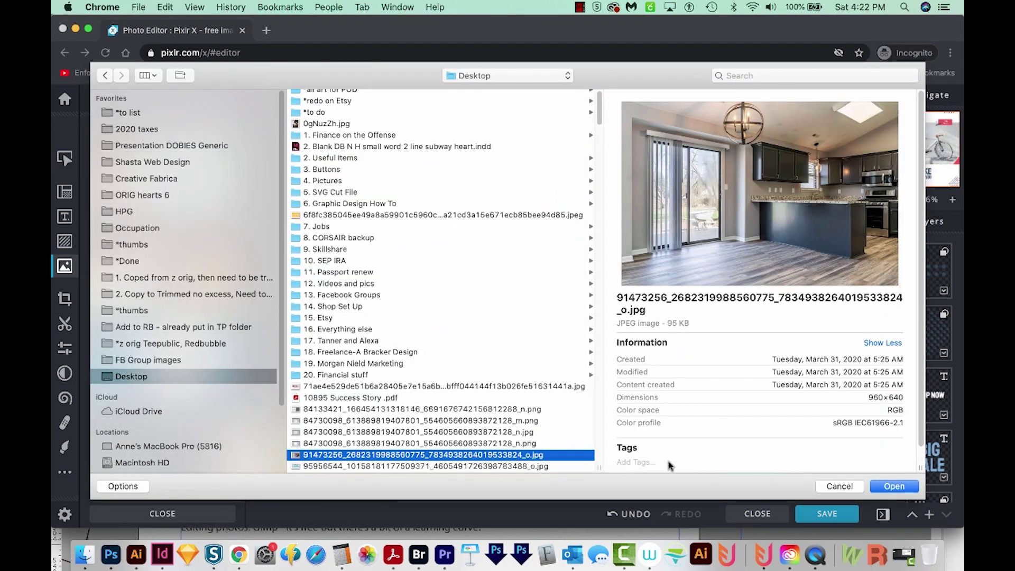
pyautogui.click(889, 487)
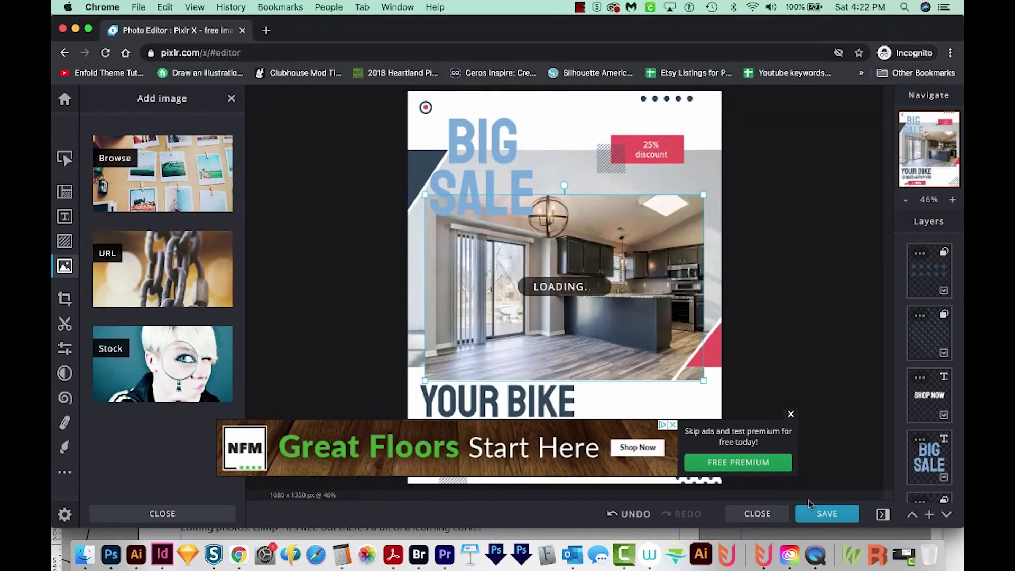
pyautogui.moveTo(563, 287); pyautogui.dragTo(573, 297)
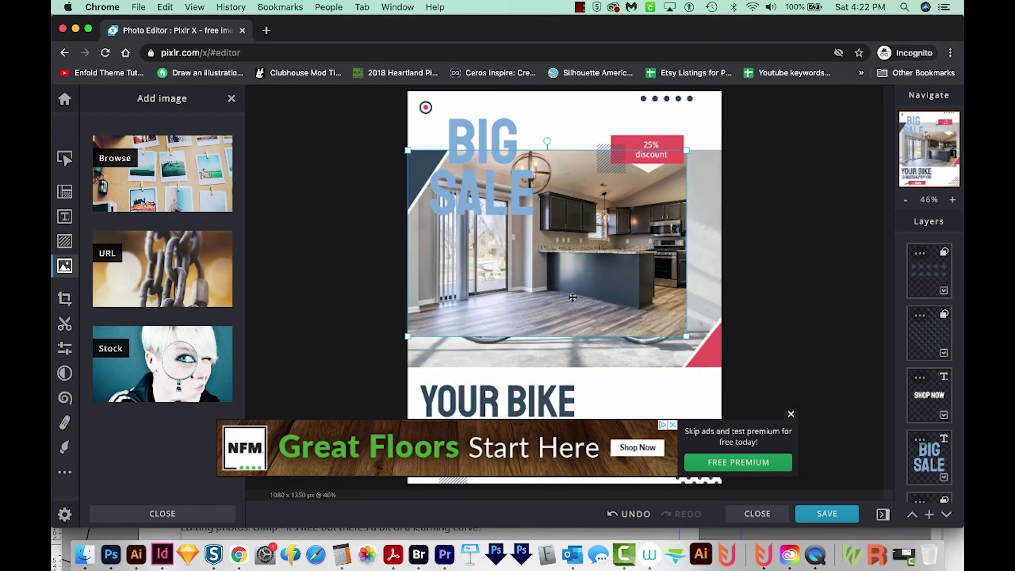
pyautogui.moveTo(687, 337); pyautogui.dragTo(732, 370)
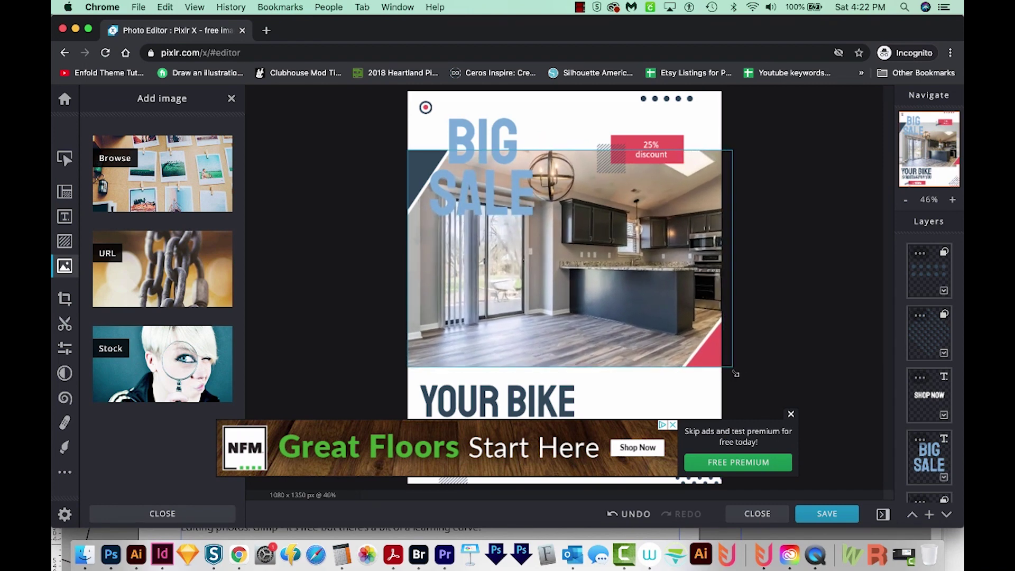
# Make the BIG SALE headline dark navy (#0A2237).
pyautogui.click(471, 212)
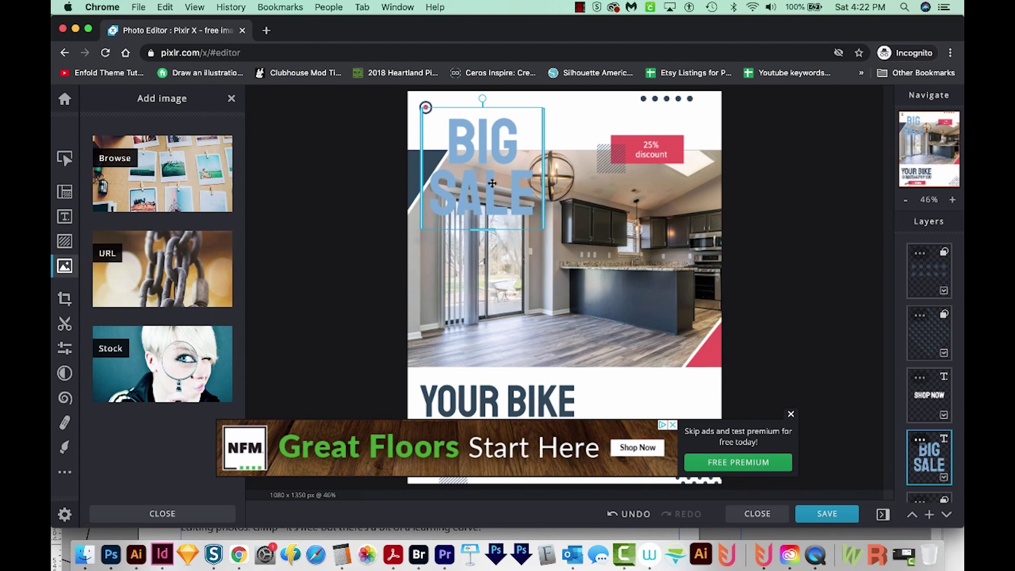
pyautogui.doubleClick(471, 190)
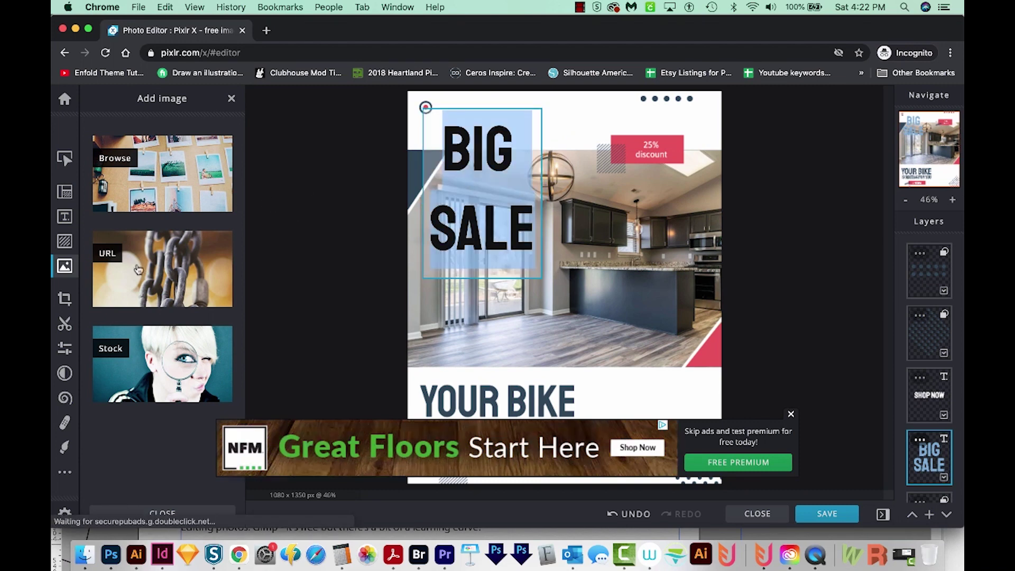
pyautogui.click(64, 158)
pyautogui.click(197, 357)
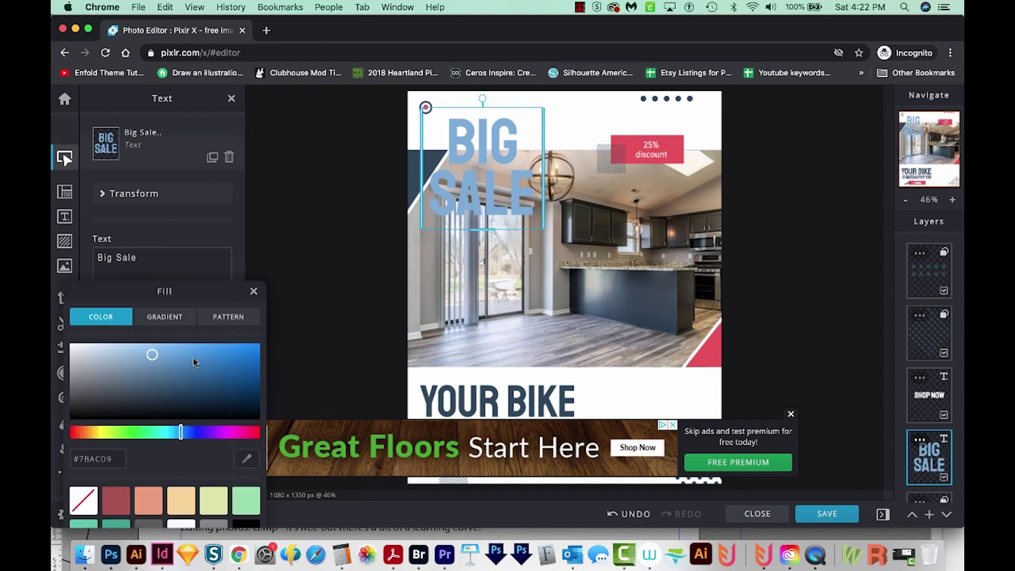
pyautogui.click(224, 403)
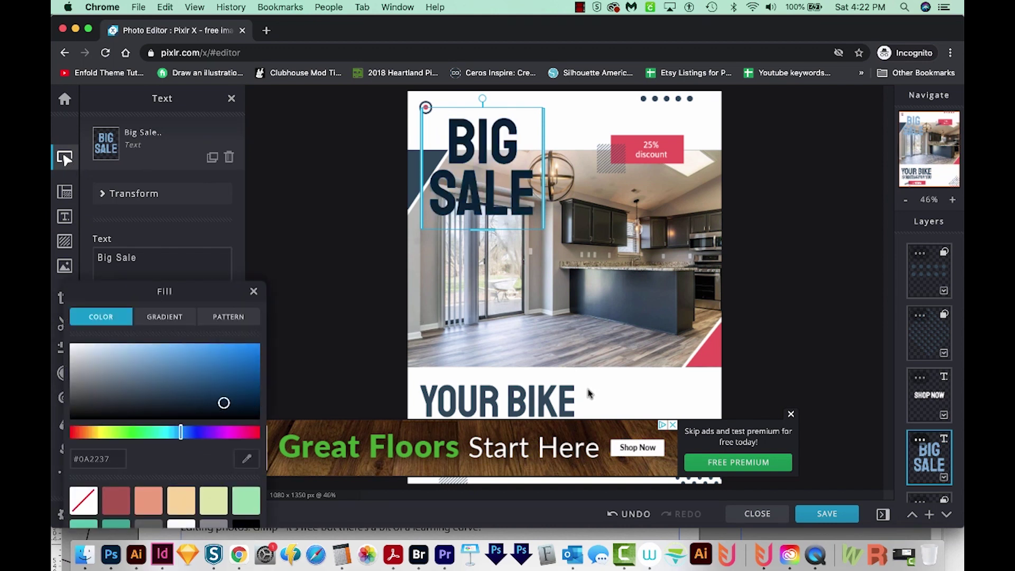
pyautogui.click(350, 392)
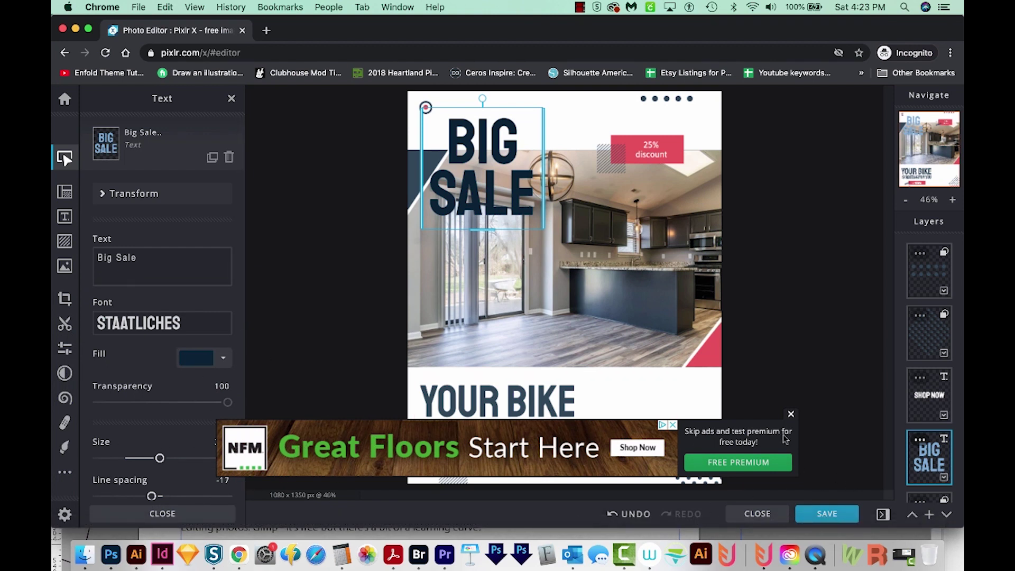
# Dismiss the ad and turn the red corner triangle teal.
pyautogui.click(791, 415)
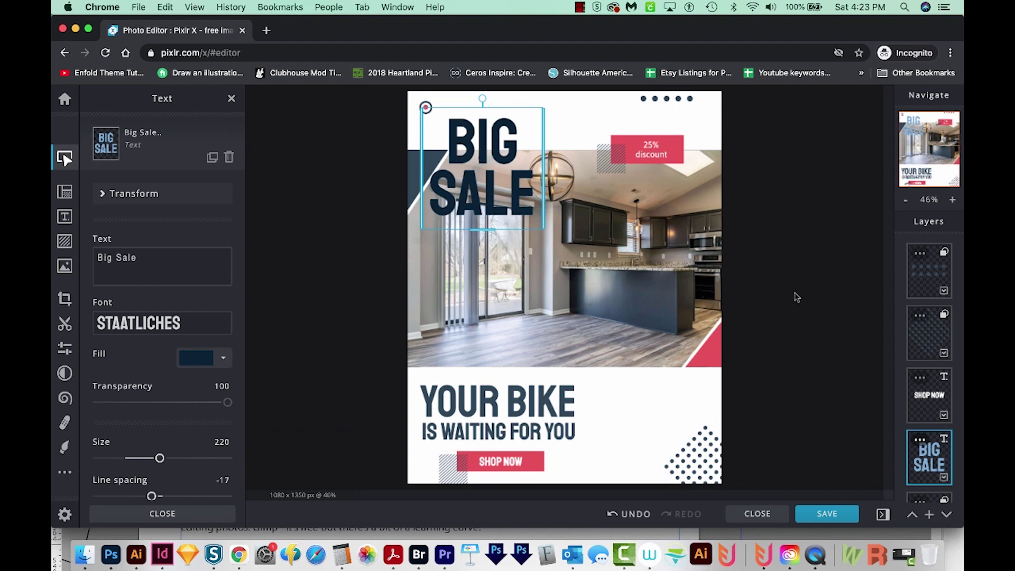
pyautogui.click(706, 349)
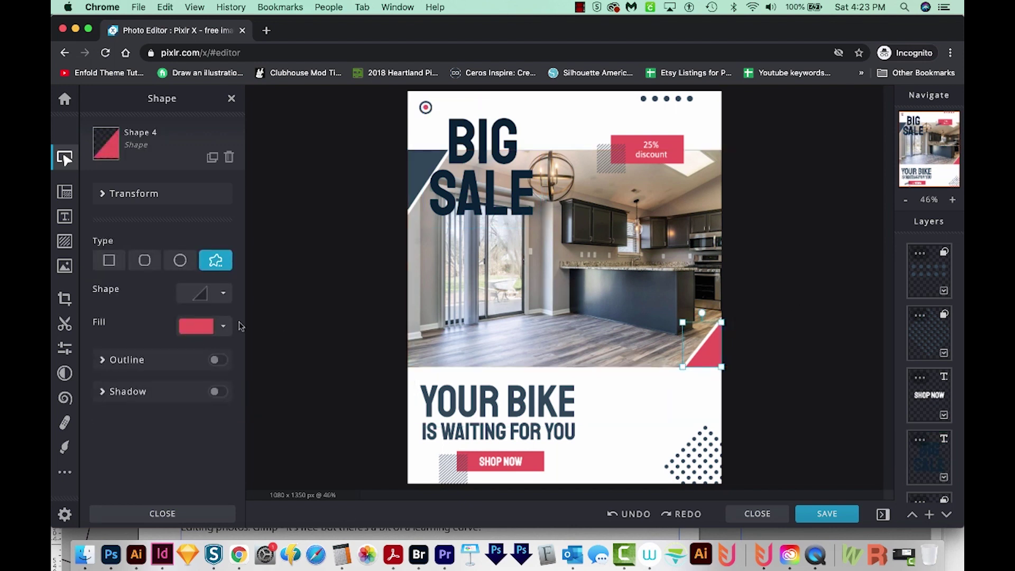
pyautogui.click(226, 329)
pyautogui.click(168, 432)
# Eyedrop the triangle's teal onto the 25% discount box and SHOP NOW button.
pyautogui.click(676, 138)
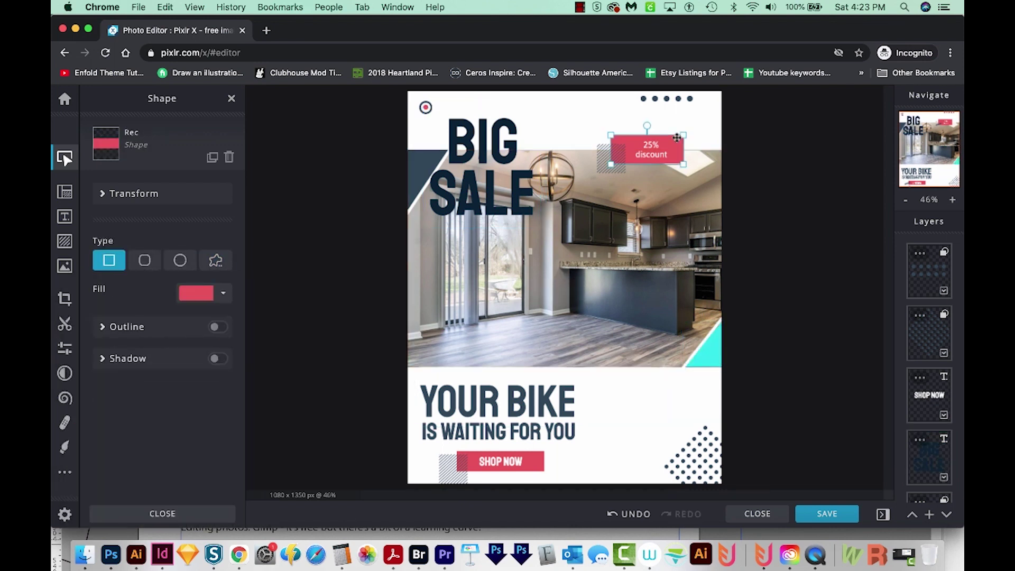
pyautogui.click(196, 294)
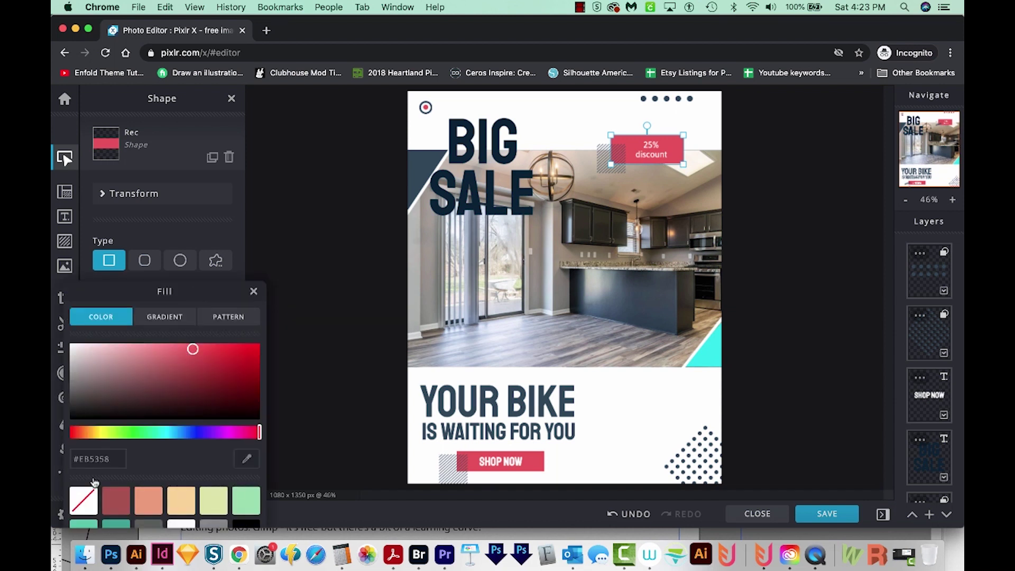
pyautogui.click(246, 460)
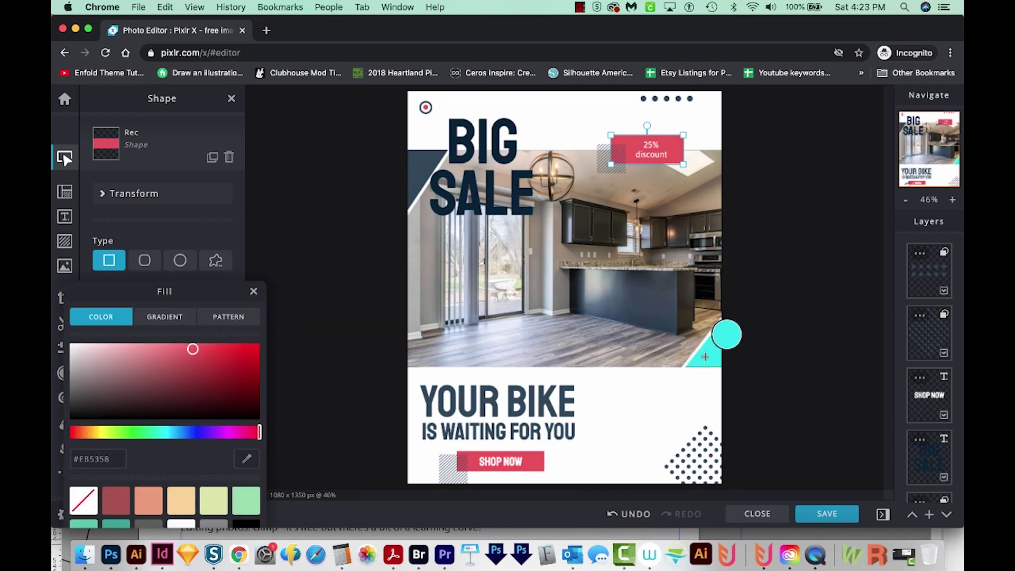
pyautogui.click(705, 360)
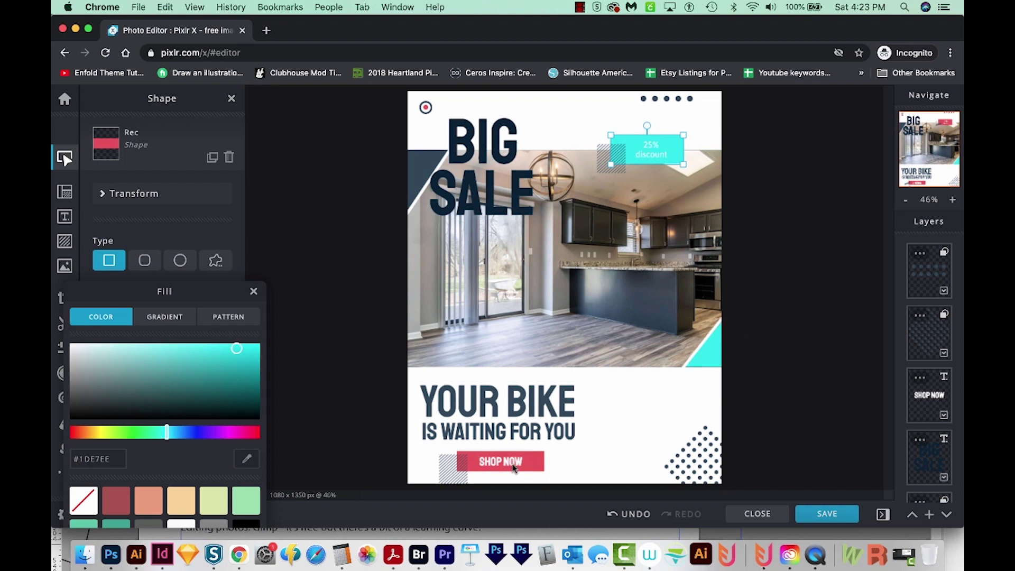
pyautogui.click(534, 461)
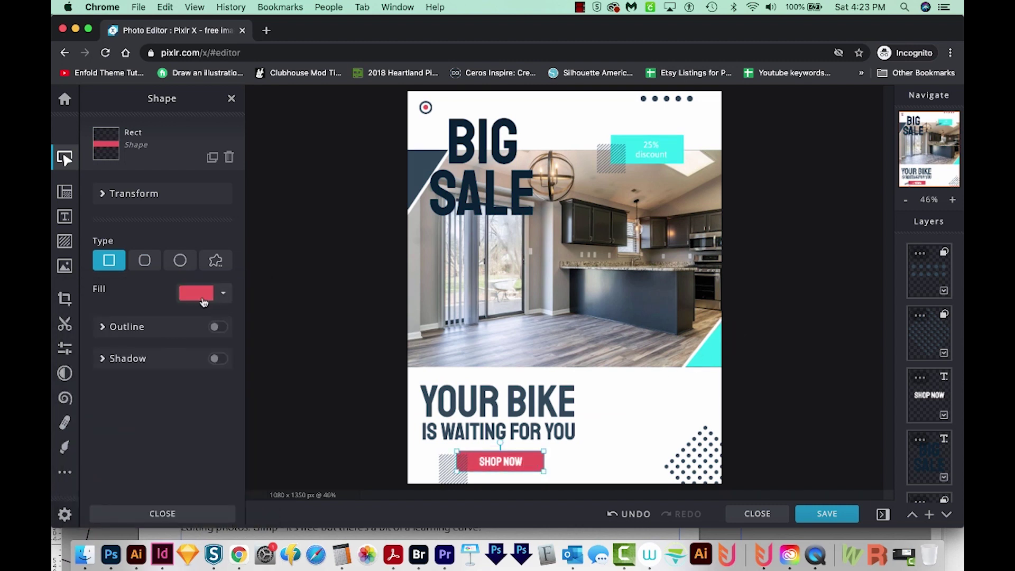
pyautogui.click(225, 294)
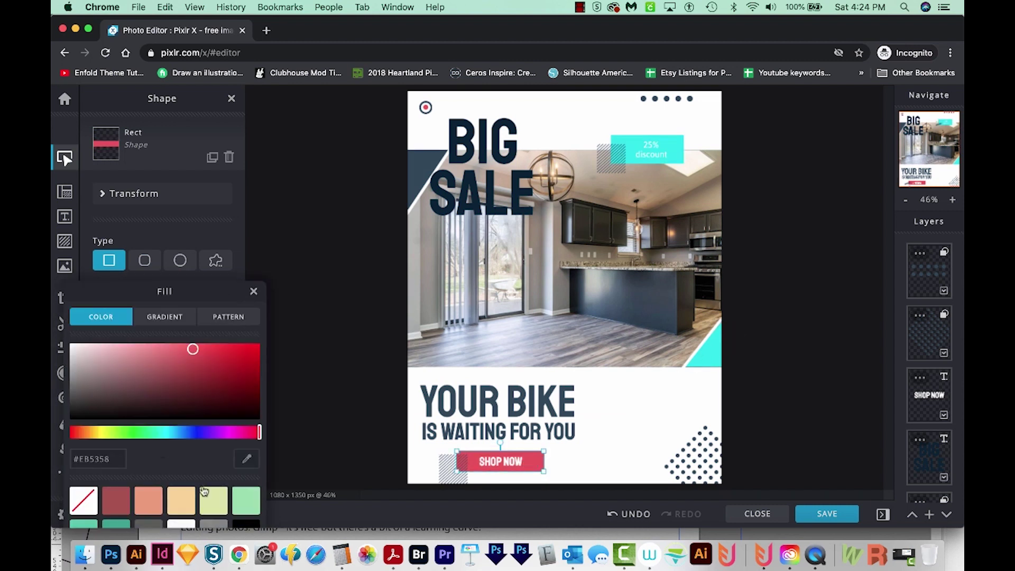
pyautogui.click(244, 460)
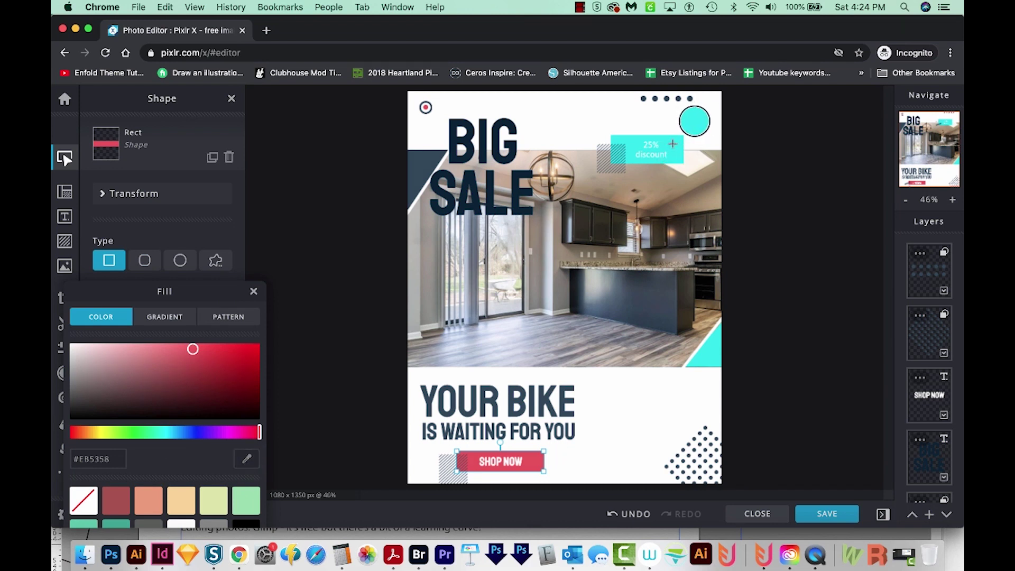
pyautogui.click(670, 154)
# Replace BIKE with NEW KITCHEN and shrink the headline to about size 140.
pyautogui.click(498, 401)
pyautogui.doubleClick(499, 402)
pyautogui.doubleClick(548, 402)
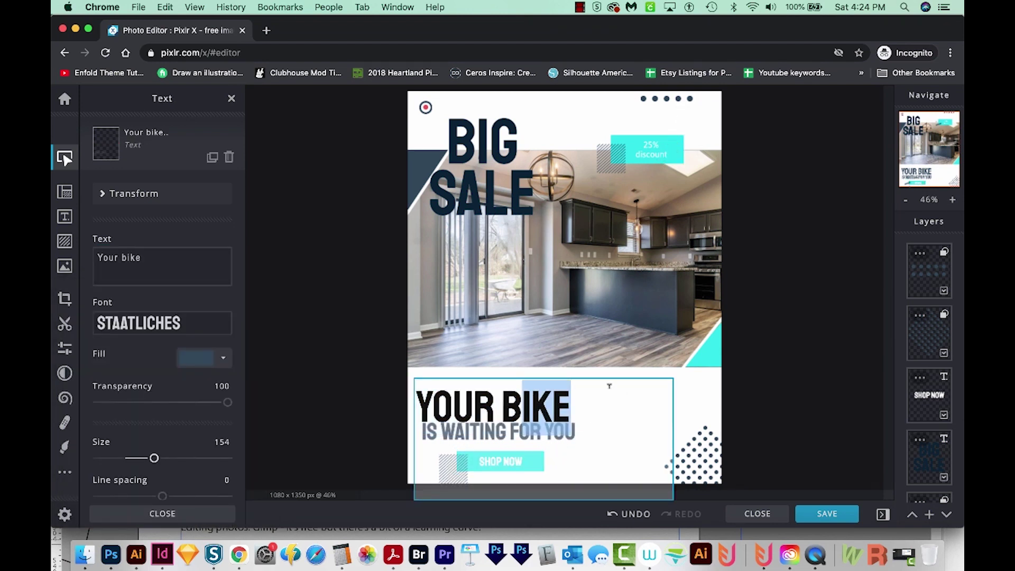
pyautogui.write('NEW')
pyautogui.press('Return')
pyautogui.write('KITCHEN')
pyautogui.hotkey('ctrl', 'a')
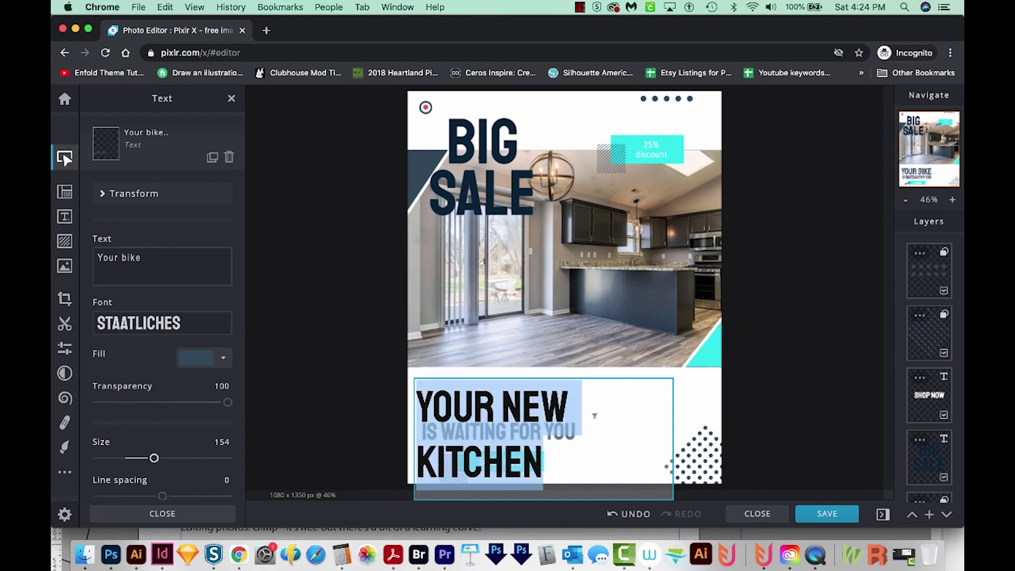
pyautogui.moveTo(154, 457); pyautogui.dragTo(154, 461)
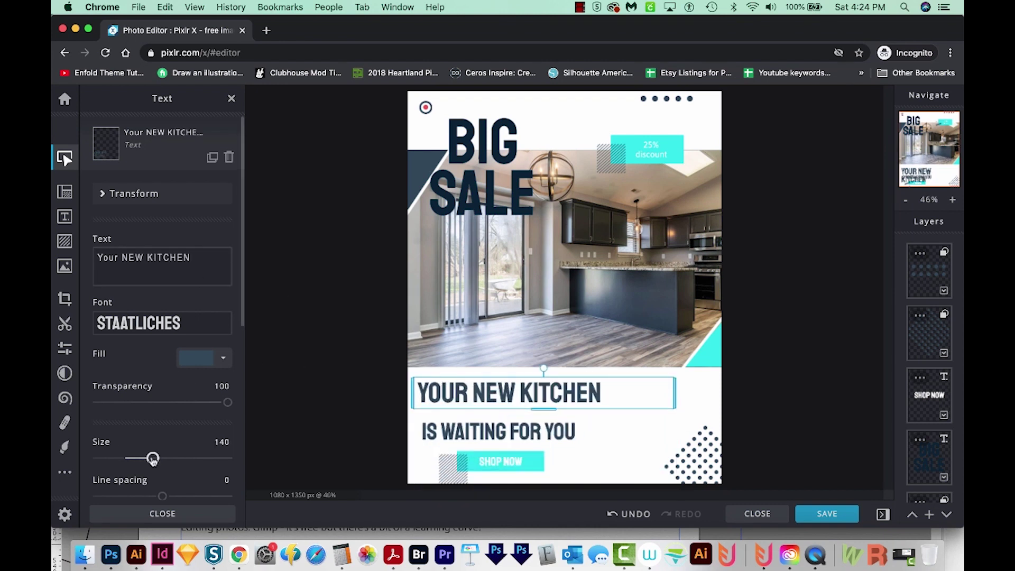
pyautogui.click(491, 423)
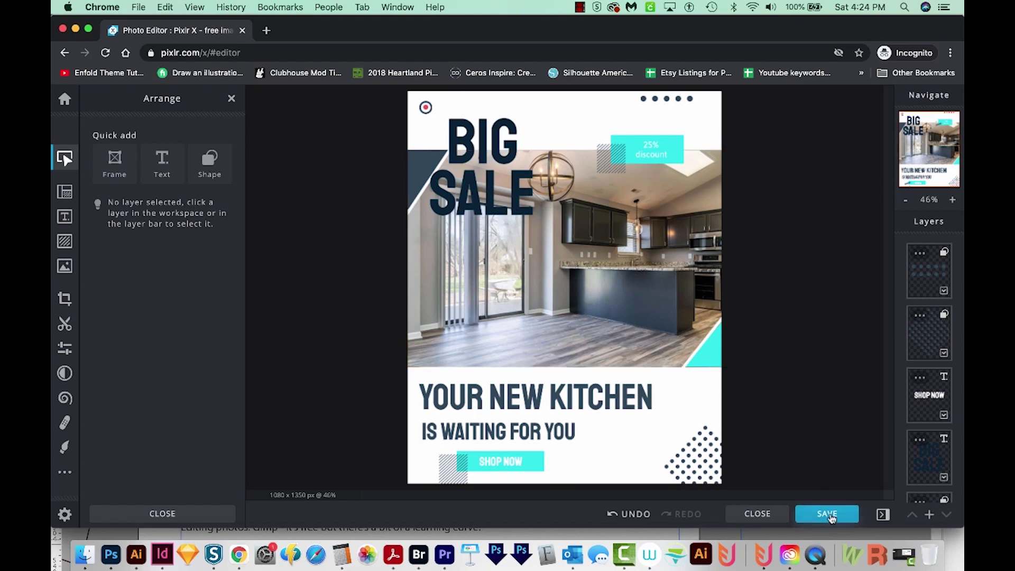
# Download the poster as a 100%-quality JPG, Bike & CO.jpg, and show it in Finder.
pyautogui.click(827, 515)
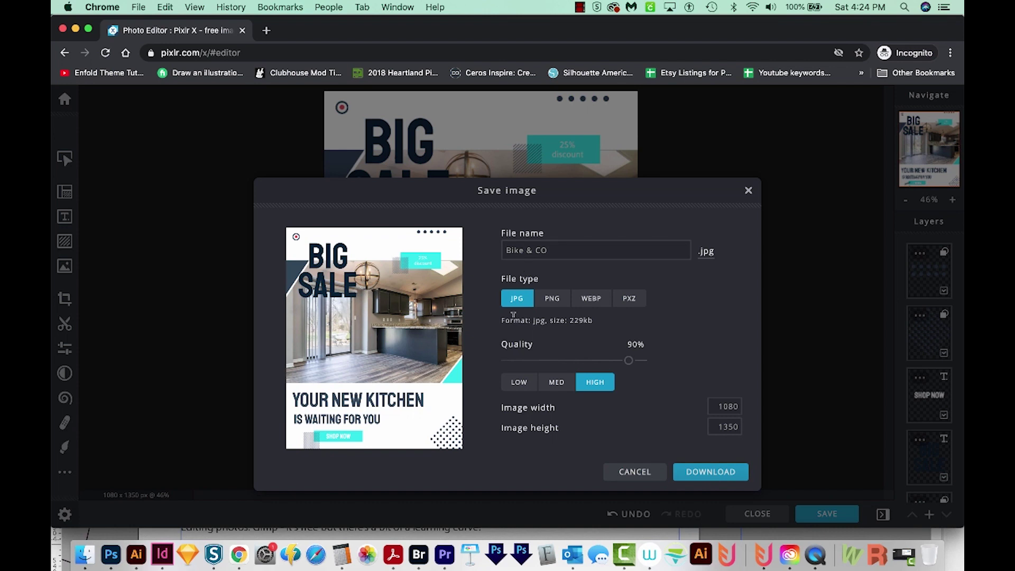
pyautogui.moveTo(631, 363); pyautogui.dragTo(652, 364)
pyautogui.press('Tab')
pyautogui.press('Tab')
pyautogui.click(726, 472)
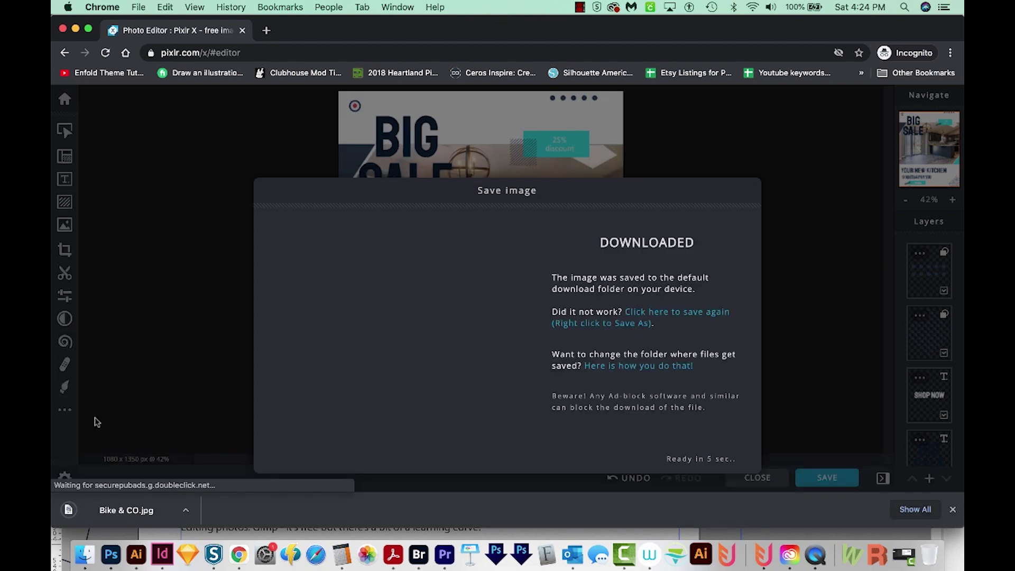
pyautogui.click(185, 509)
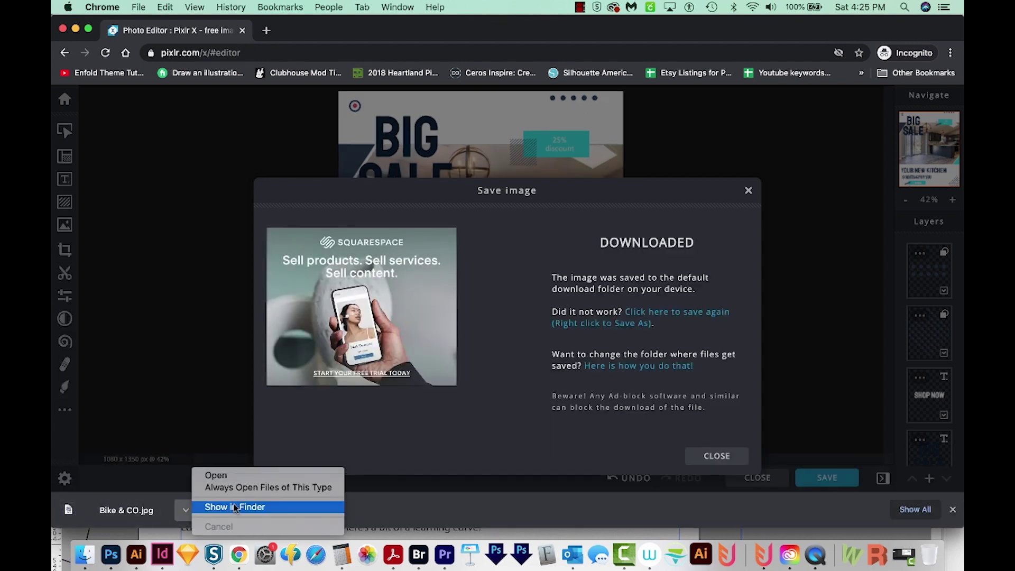
pyautogui.click(235, 507)
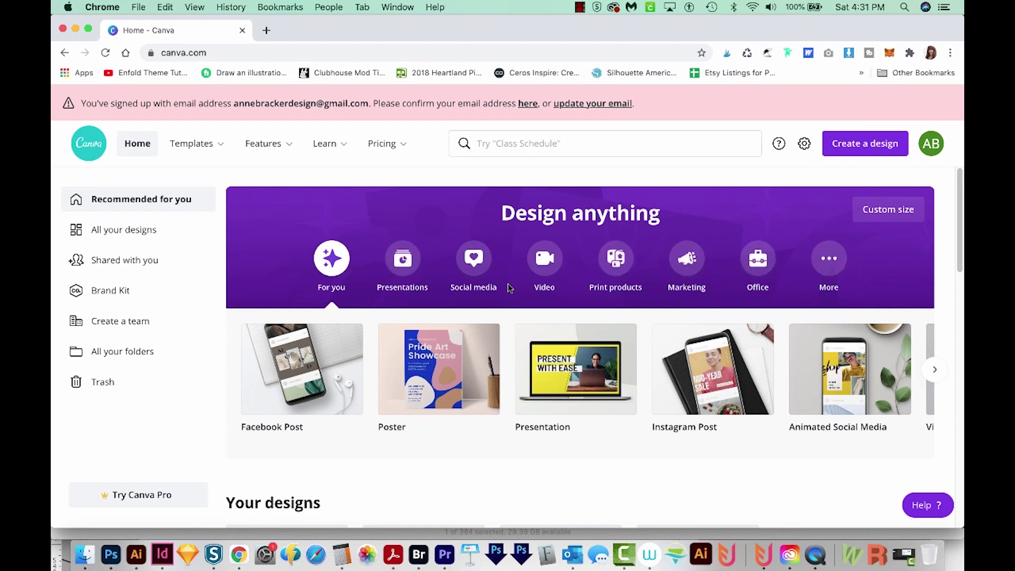
# Create an Instagram post from Social media with the purple Keep Cats Indoors When Possible template.
pyautogui.click(487, 279)
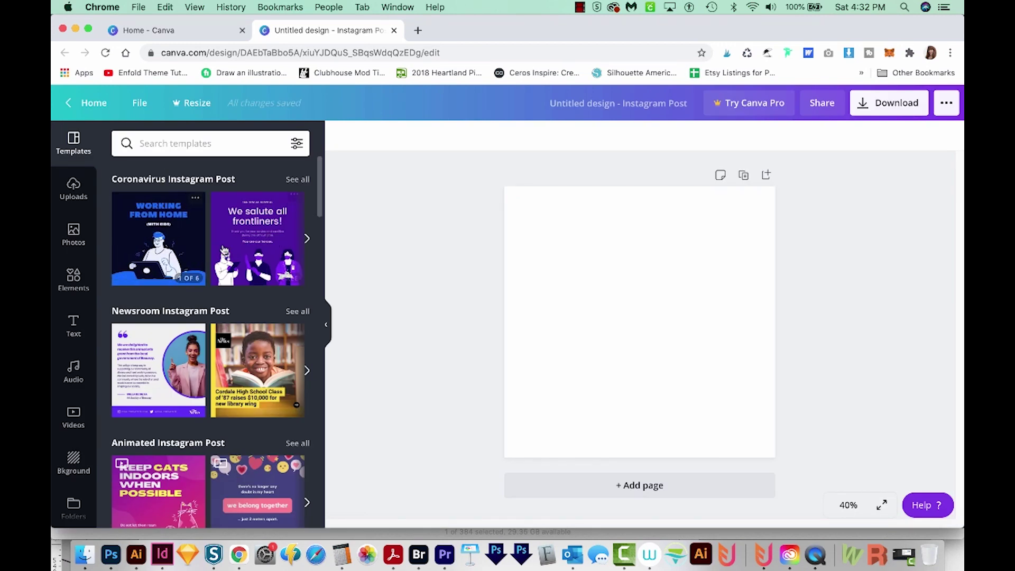
pyautogui.moveTo(257, 370)
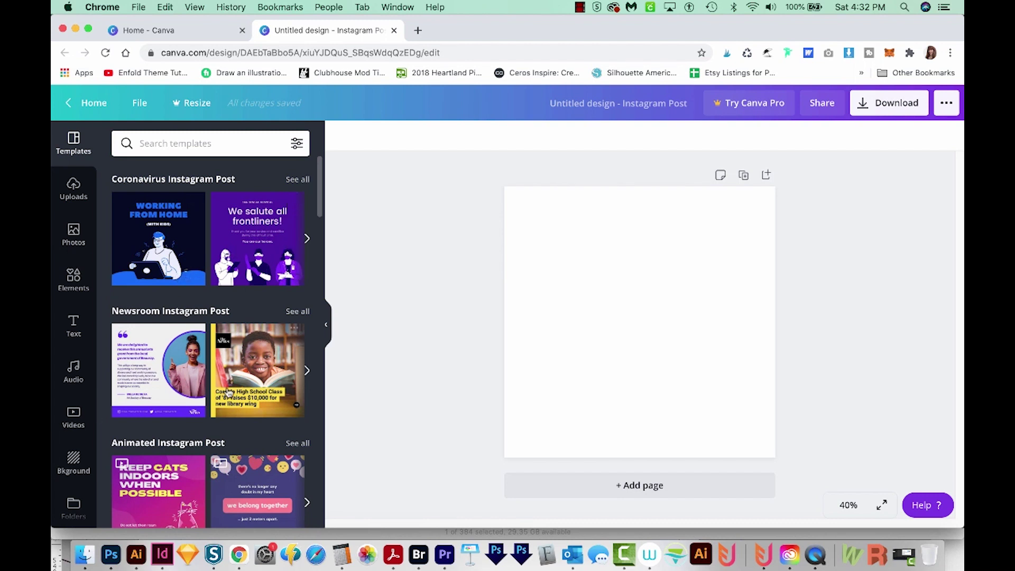
pyautogui.scroll(-2, 228, 414)
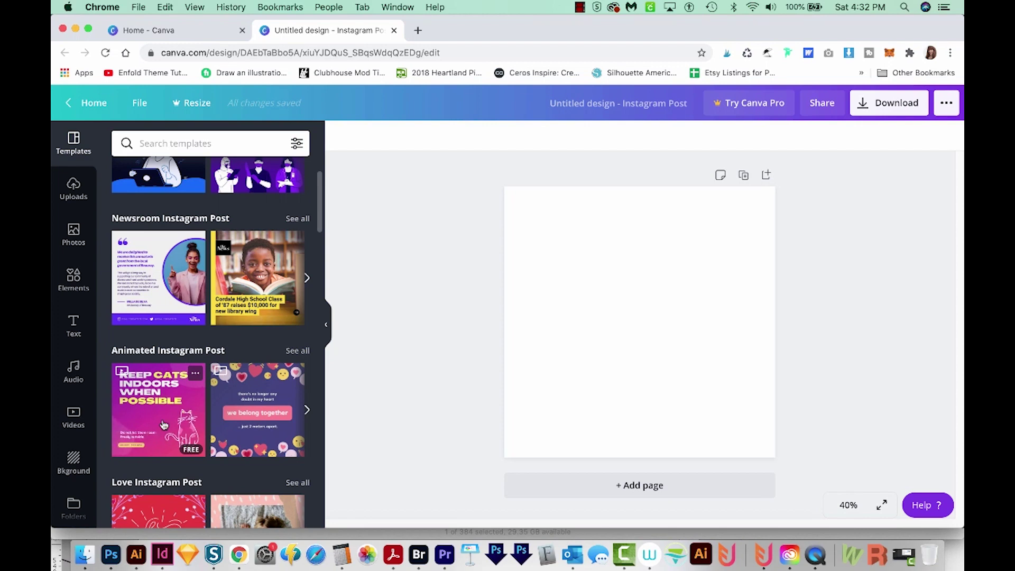
pyautogui.scroll(-3, 161, 397)
pyautogui.scroll(-3, 199, 408)
pyautogui.scroll(4, 233, 418)
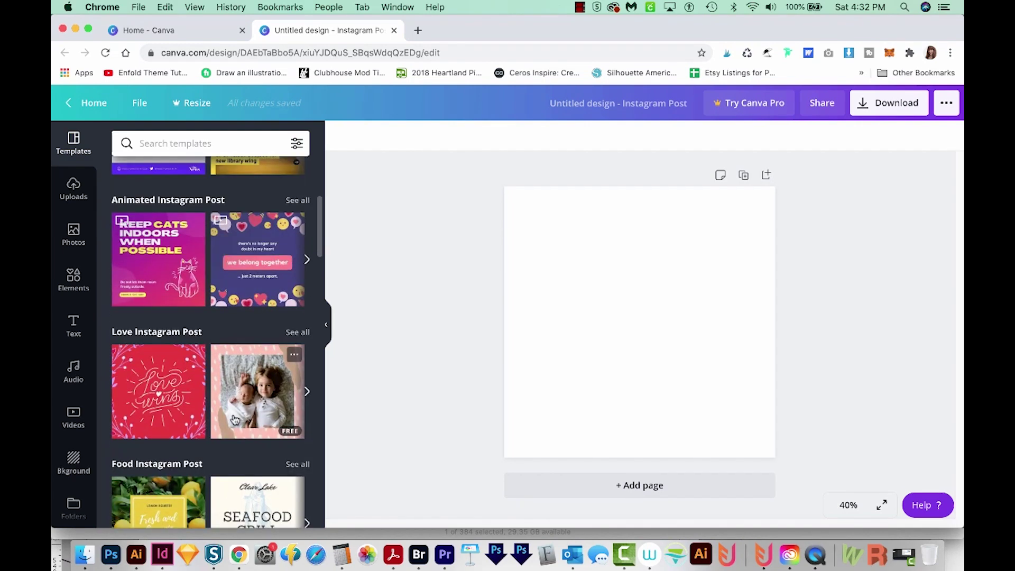
pyautogui.scroll(1, 223, 414)
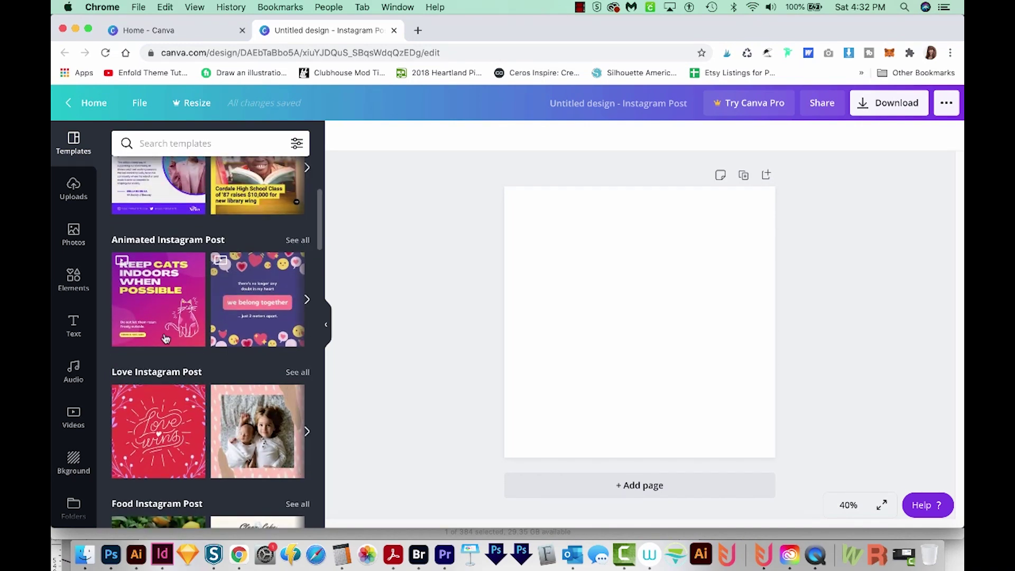
pyautogui.moveTo(158, 259)
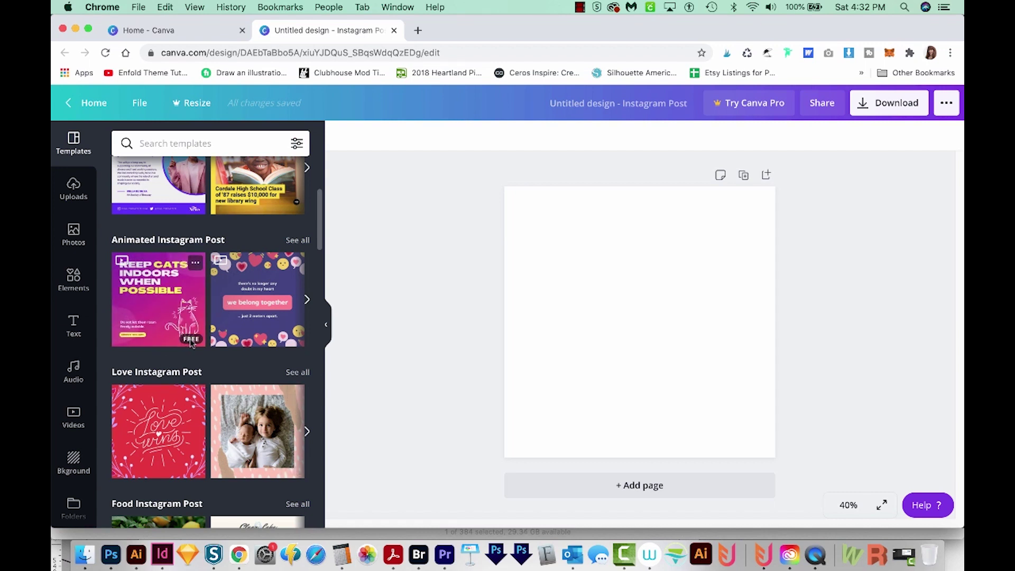
pyautogui.scroll(-1, 166, 306)
pyautogui.click(167, 306)
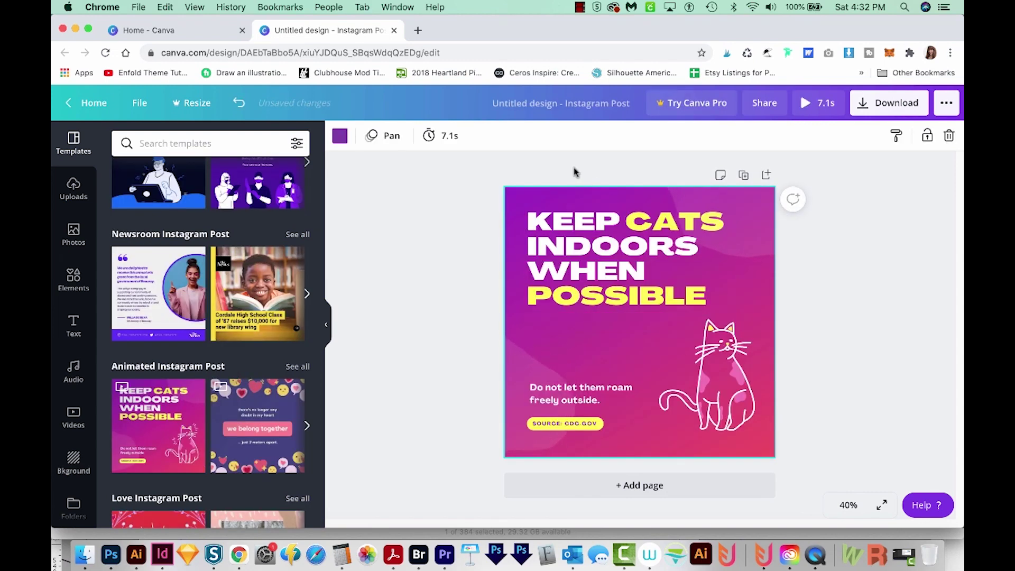
# Select the KEEP CATS INDOORS WHEN POSSIBLE headline and adjust its font size.
pyautogui.click(599, 229)
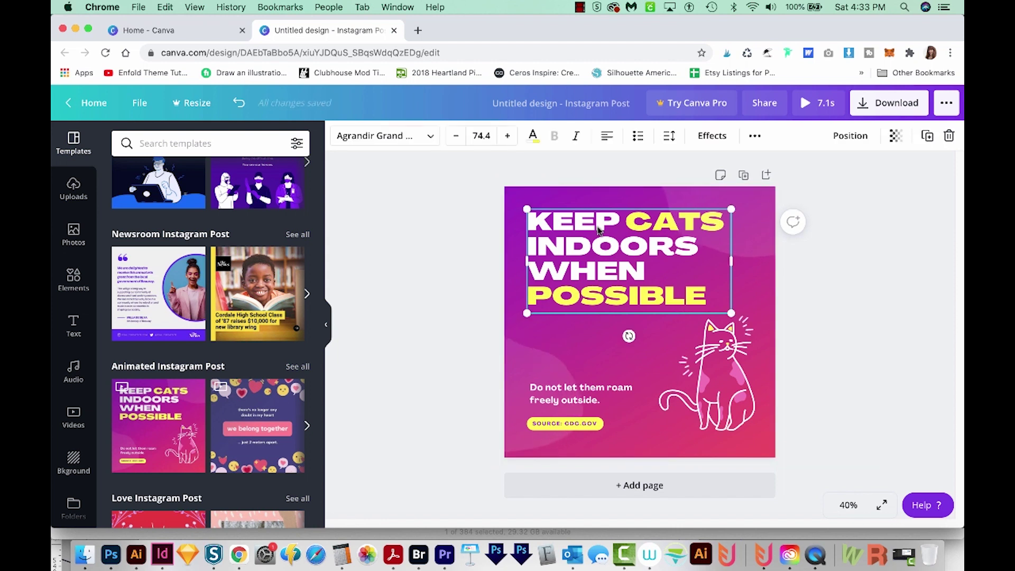
pyautogui.click(598, 226)
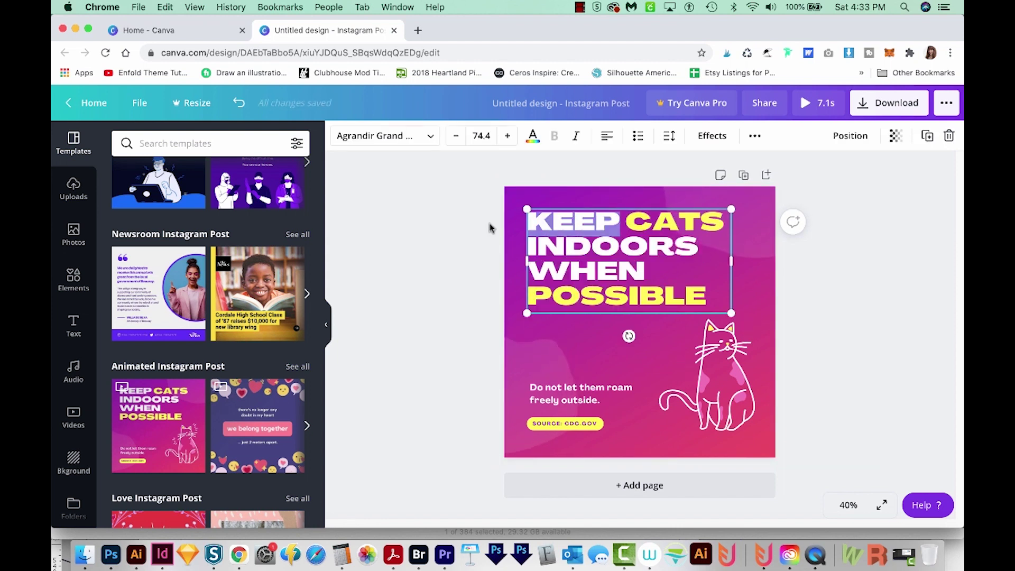
pyautogui.doubleClick(597, 225)
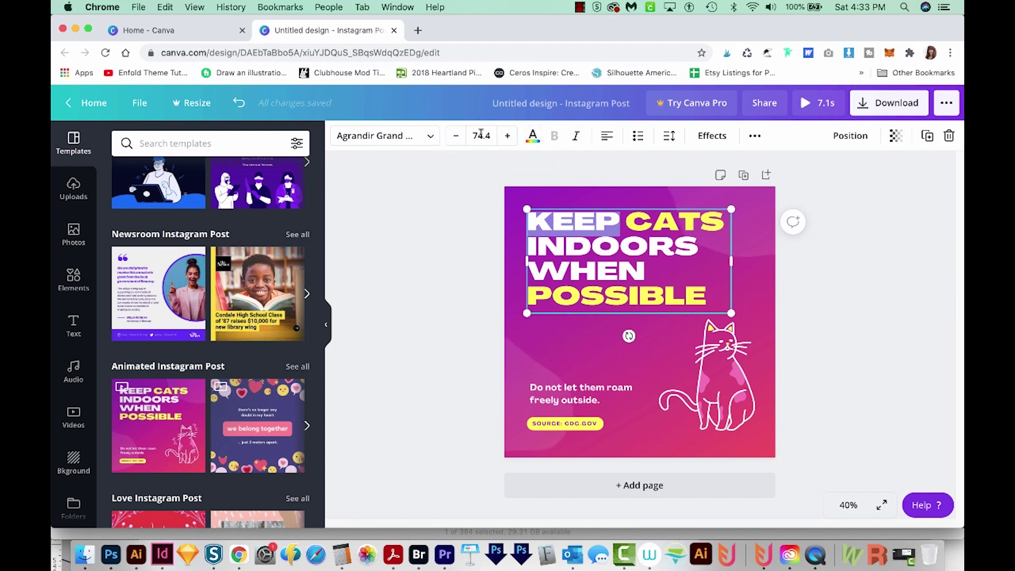
pyautogui.click(456, 136)
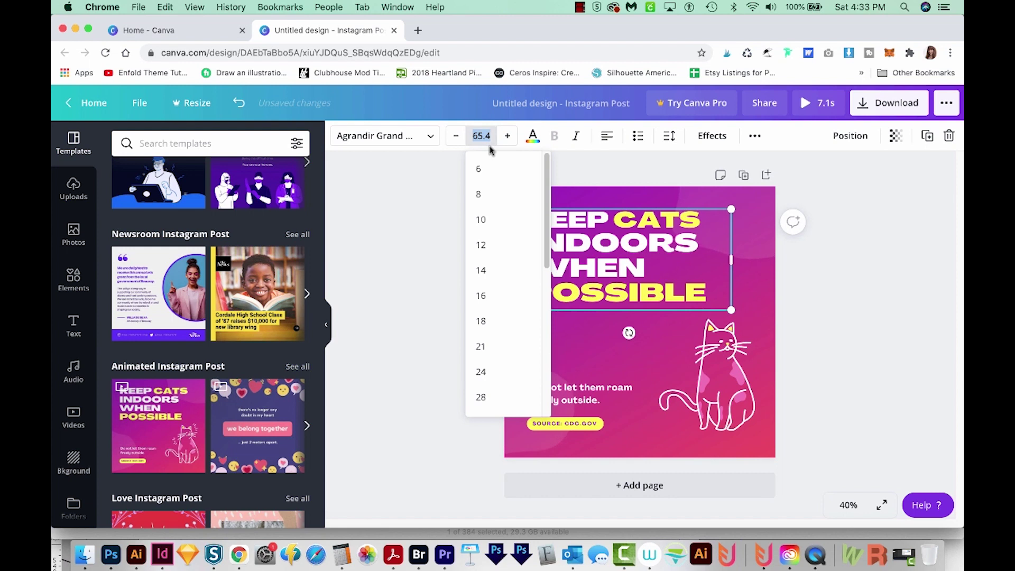
pyautogui.press('Escape')
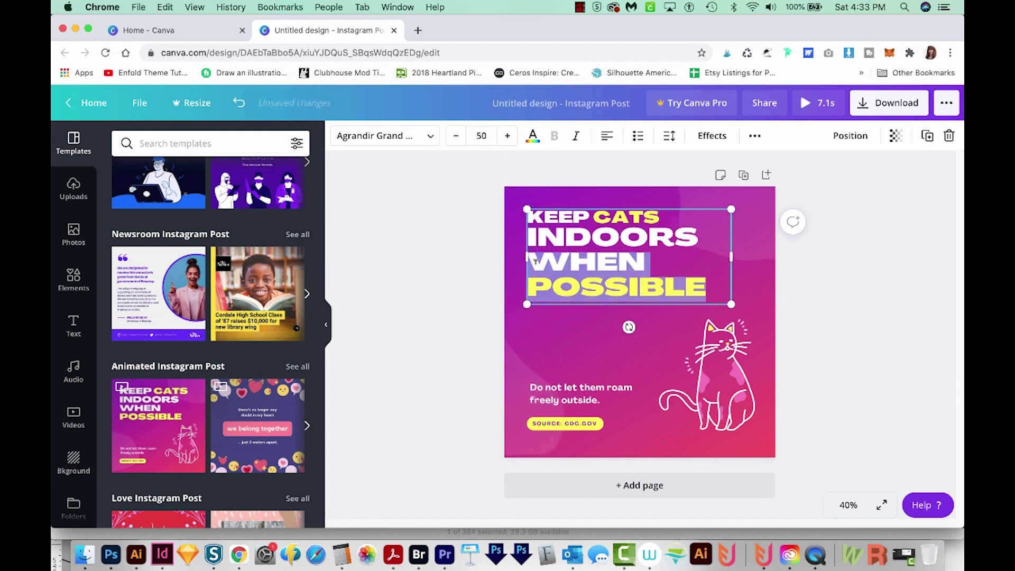
pyautogui.click(481, 135)
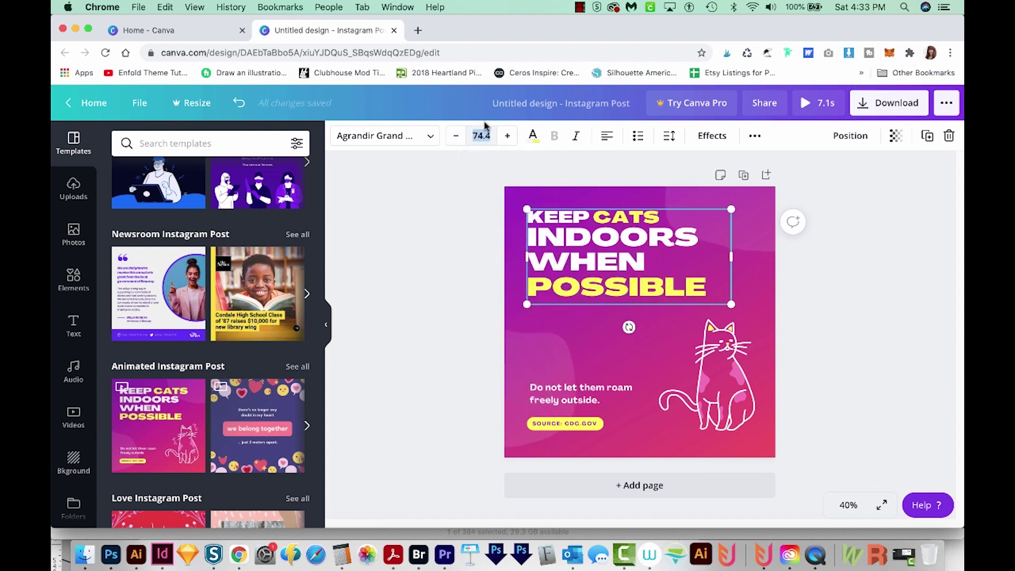
pyautogui.write('5')
# Widen the headline text box and tilt it upward at an angle.
pyautogui.moveTo(731, 289); pyautogui.dragTo(759, 305)
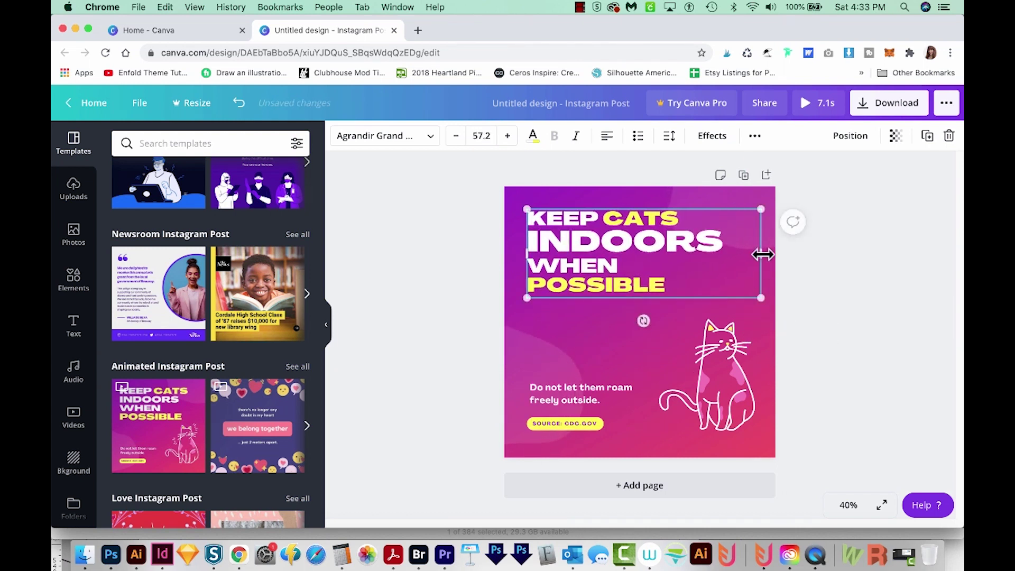
pyautogui.moveTo(761, 253); pyautogui.dragTo(743, 254)
pyautogui.moveTo(641, 324)
pyautogui.mouseDown()
pyautogui.moveTo(651, 310)
pyautogui.moveTo(678, 337)
pyautogui.mouseUp()
pyautogui.click(721, 388)
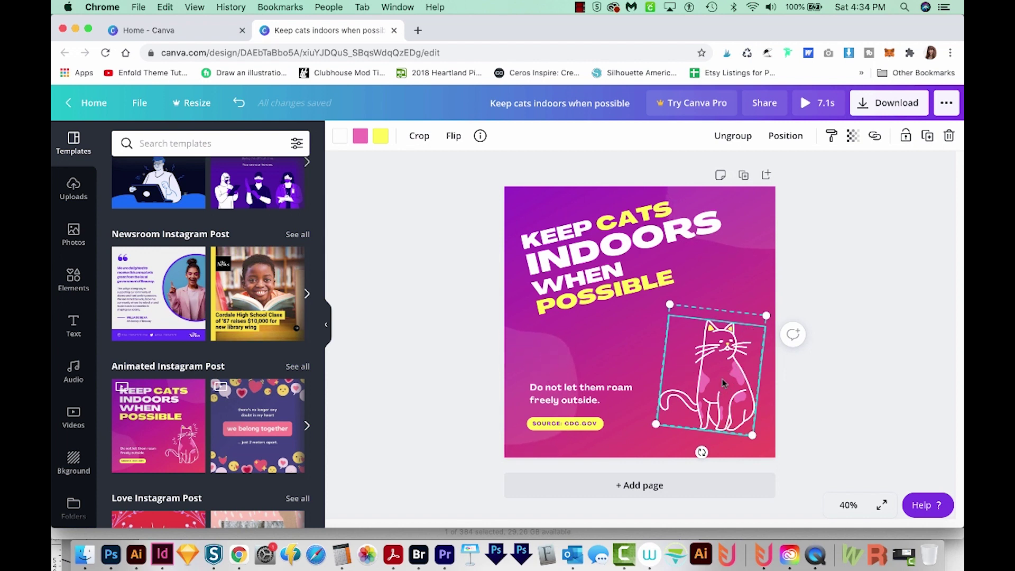
# Move the cat illustration up beside the headline and enlarge the 'Do not let them roam freely outside' caption.
pyautogui.moveTo(723, 384); pyautogui.dragTo(727, 339)
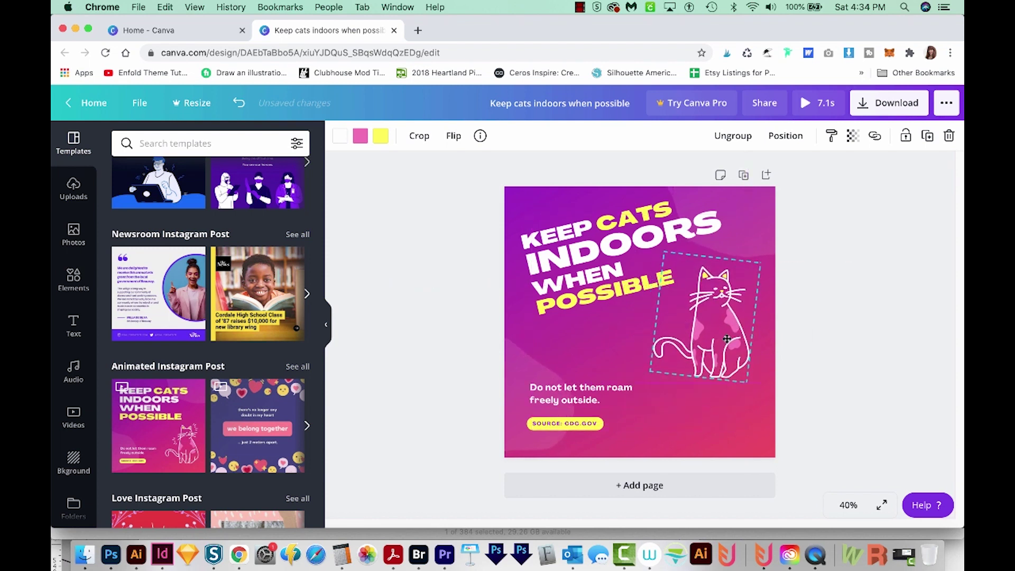
pyautogui.click(616, 400)
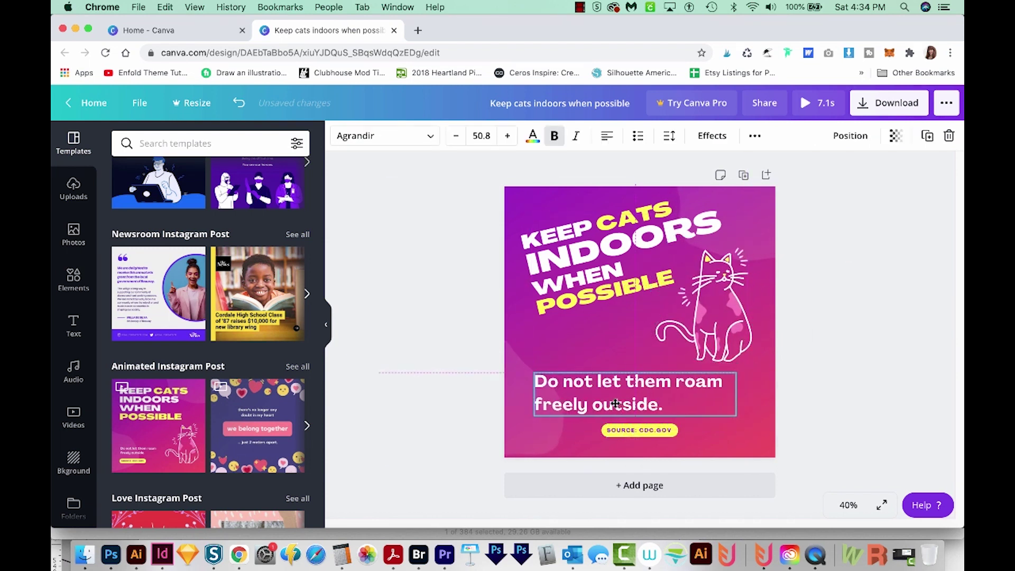
pyautogui.moveTo(616, 404); pyautogui.dragTo(613, 403)
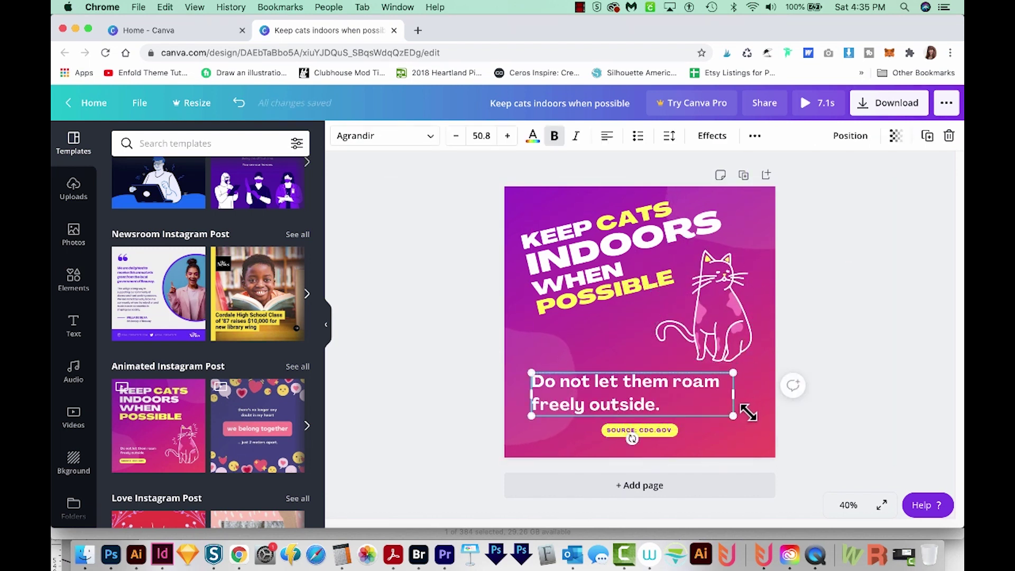
pyautogui.moveTo(748, 414); pyautogui.dragTo(770, 424)
pyautogui.click(738, 435)
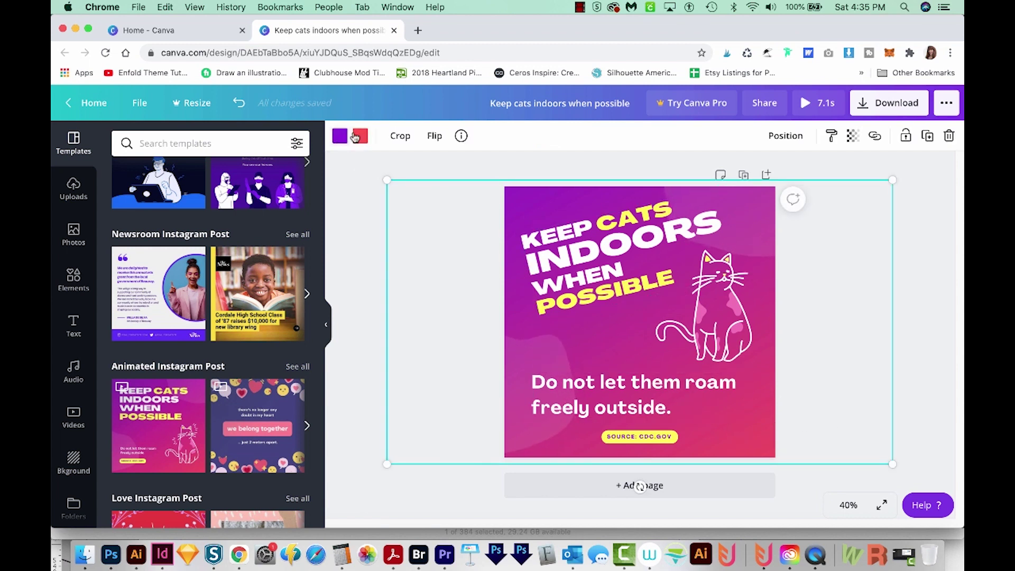
# Recolour the background gradient from teal to dark blue.
pyautogui.click(340, 139)
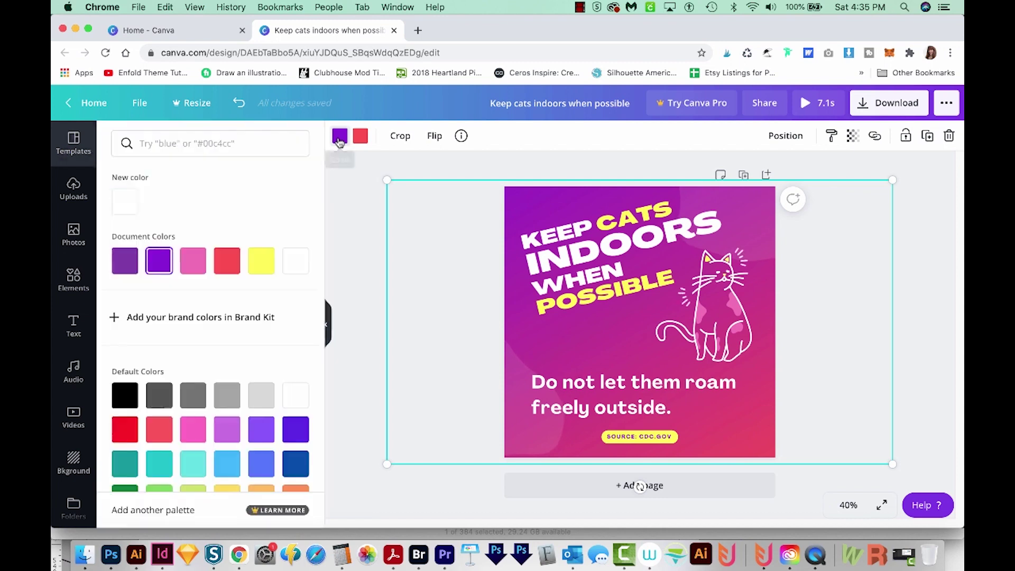
pyautogui.click(159, 463)
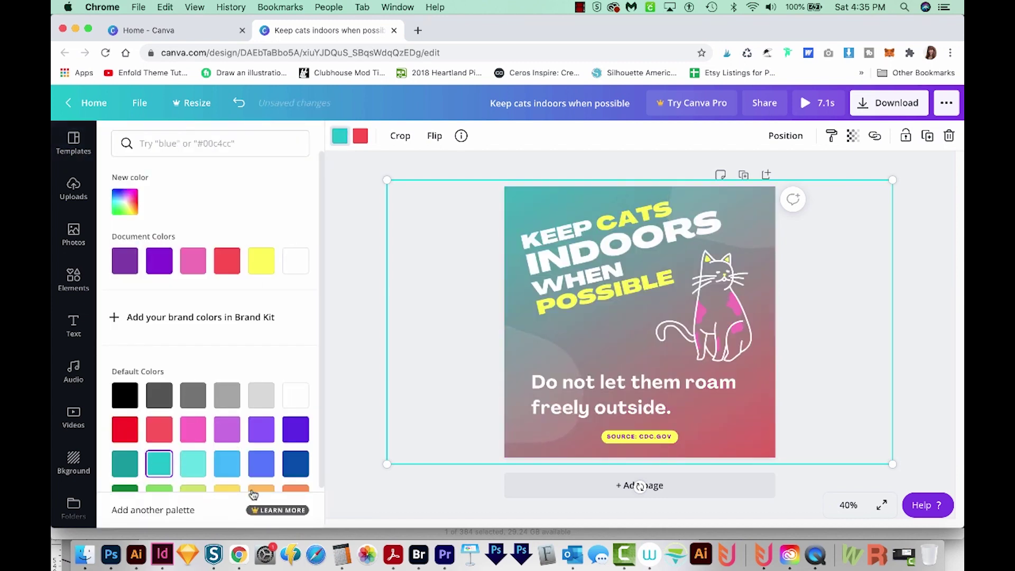
pyautogui.click(358, 139)
pyautogui.scroll(-1, 226, 458)
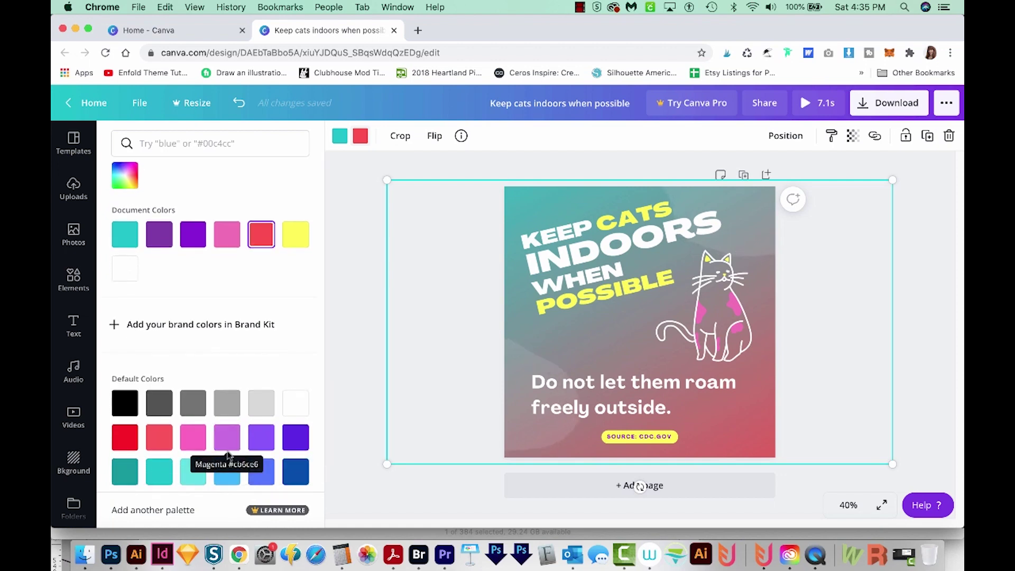
pyautogui.click(295, 472)
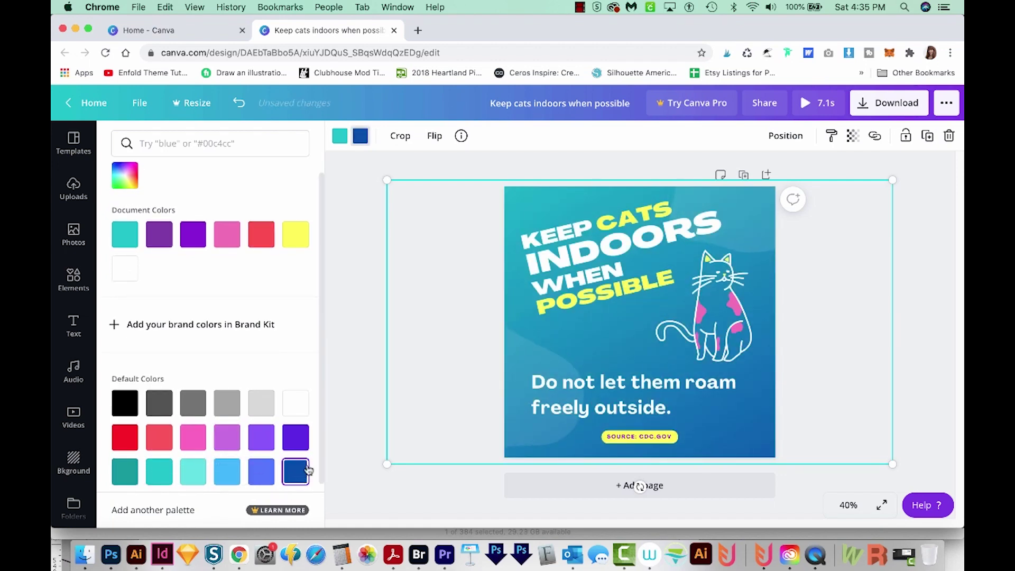
pyautogui.click(908, 393)
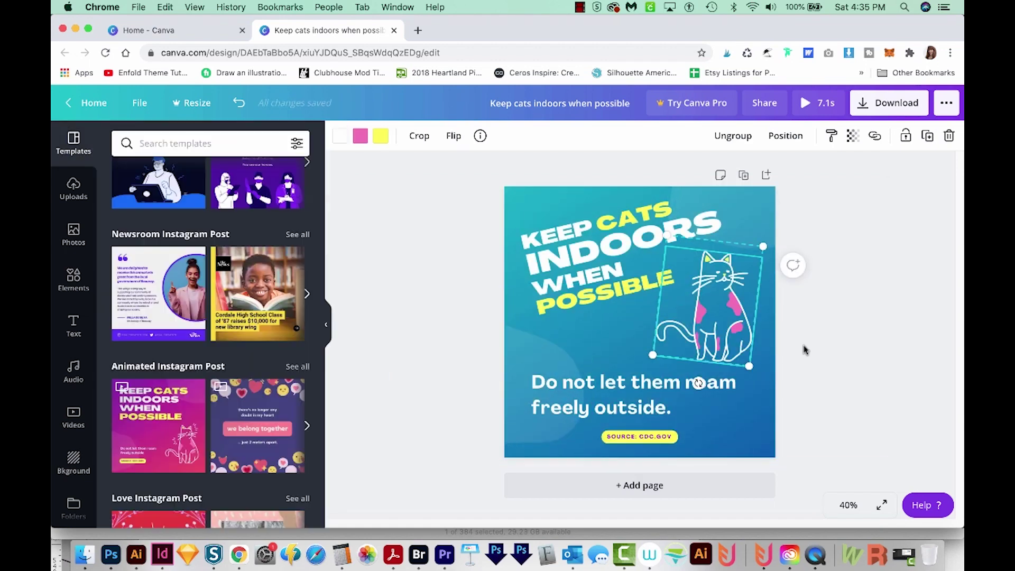
# Change the cat illustration's pink patches to aqua.
pyautogui.click(720, 338)
pyautogui.click(360, 138)
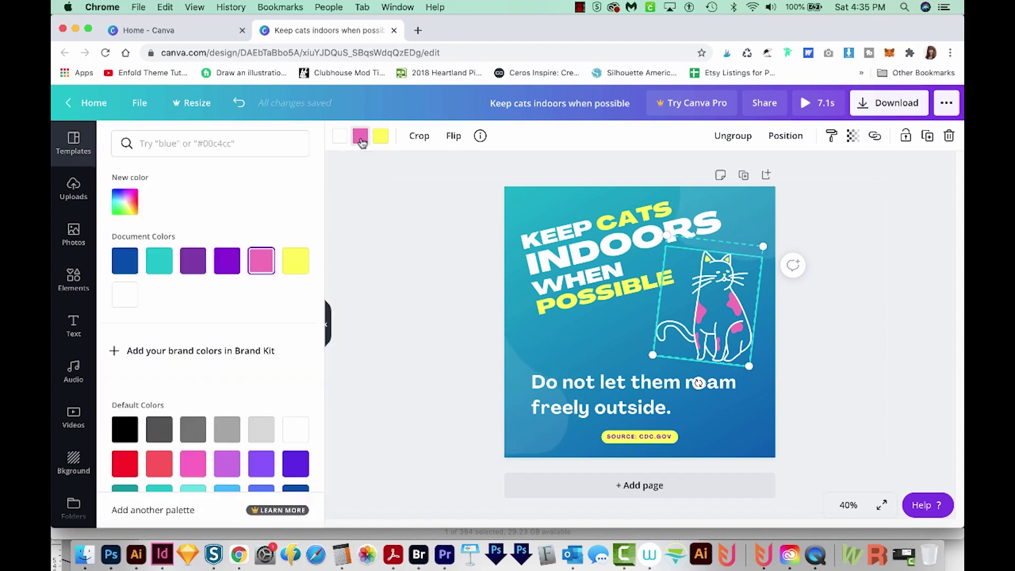
pyautogui.click(158, 268)
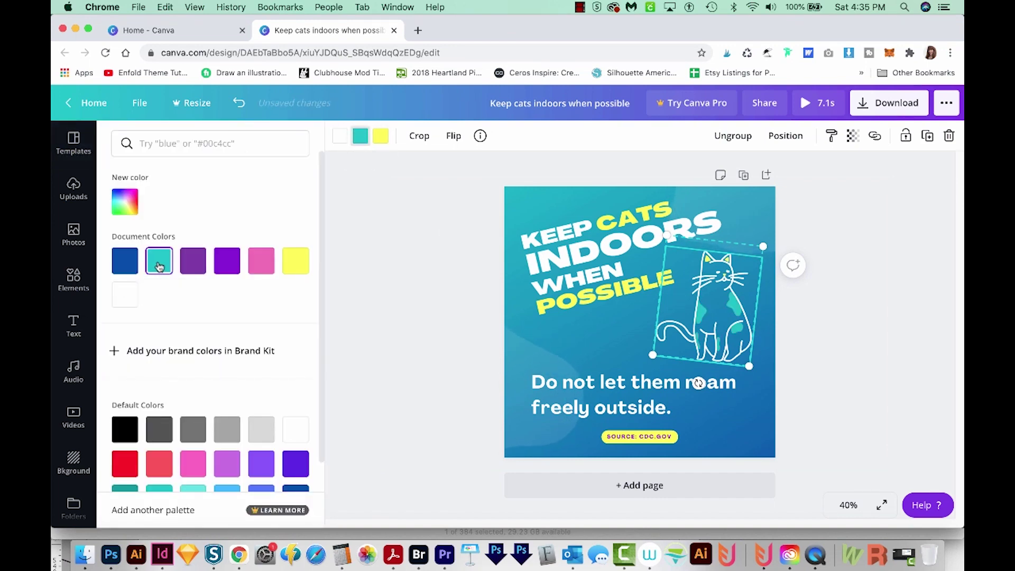
pyautogui.click(806, 503)
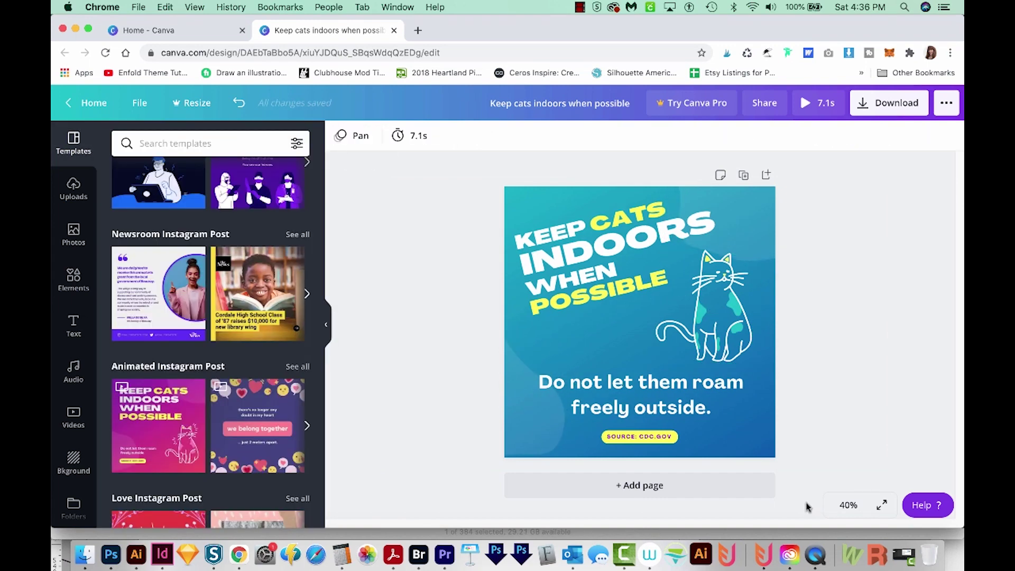
pyautogui.click(902, 105)
# Download the Keep Cats Indoors design as an MP4 video.
pyautogui.click(912, 195)
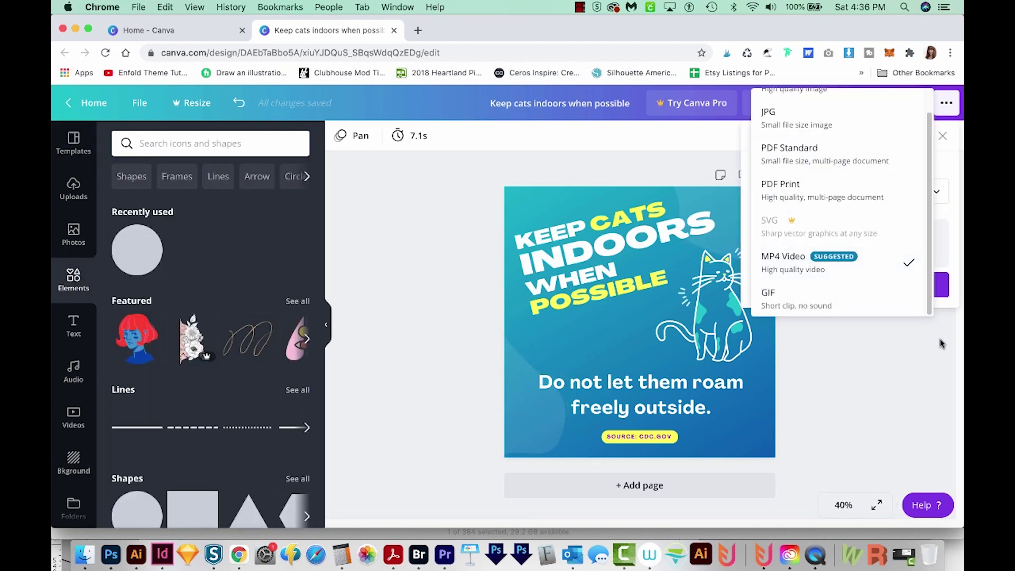
pyautogui.click(873, 262)
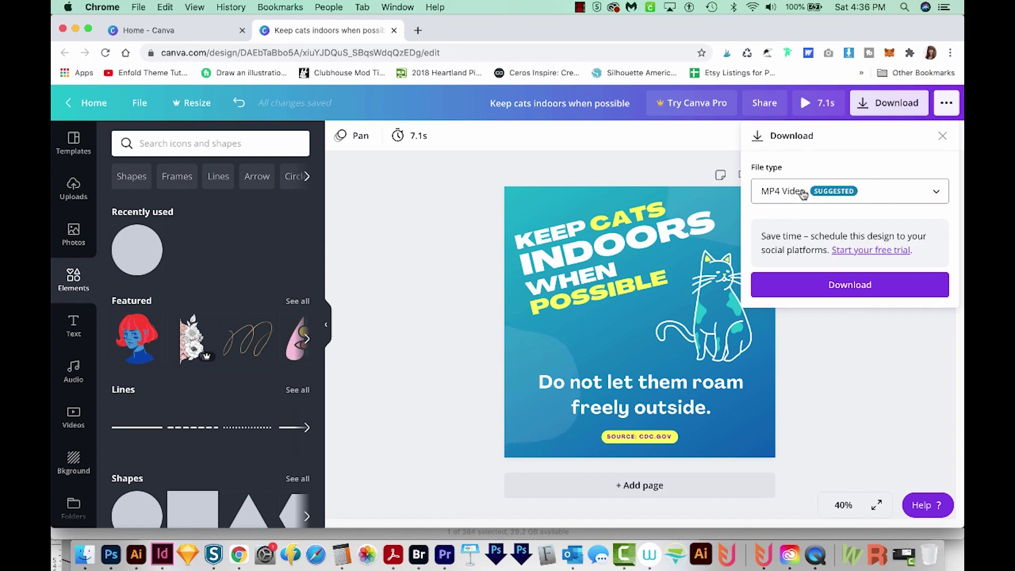
pyautogui.click(843, 284)
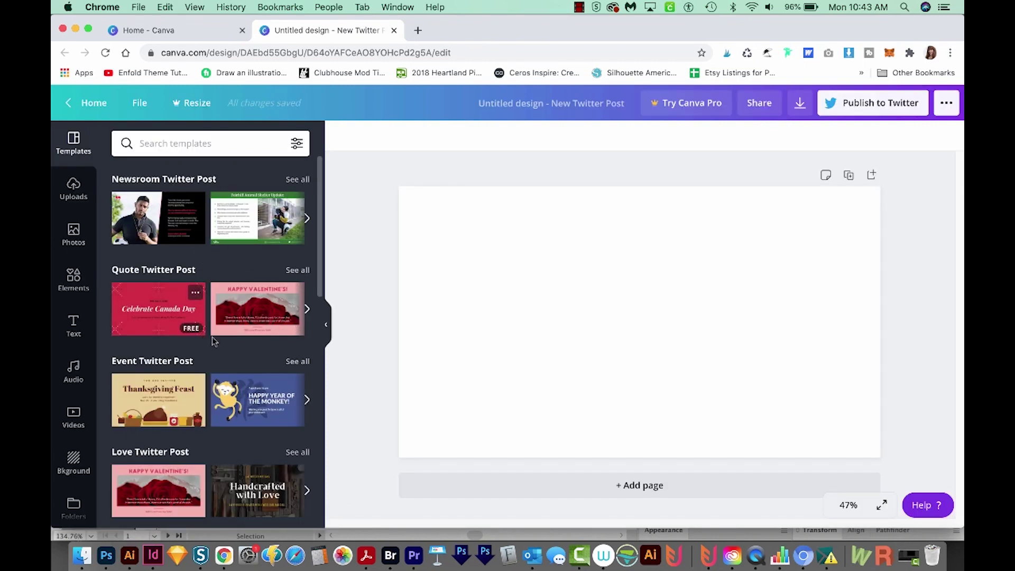
pyautogui.scroll(-3, 198, 278)
# Apply the 50% OFF SALE! template to a Twitter post and change the headline to 25% OFF SALE!
pyautogui.click(155, 370)
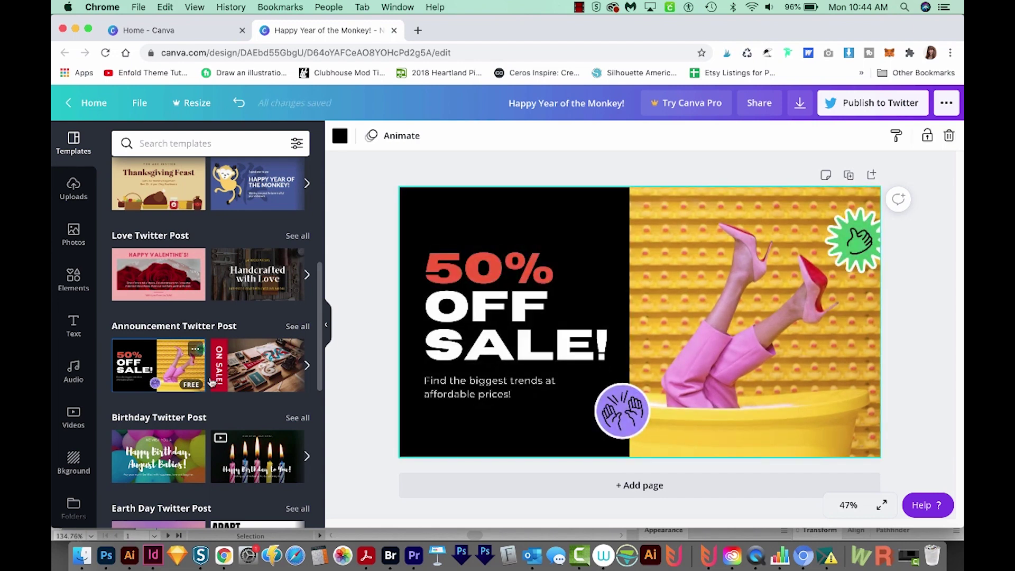
pyautogui.click(490, 281)
pyautogui.press('Escape')
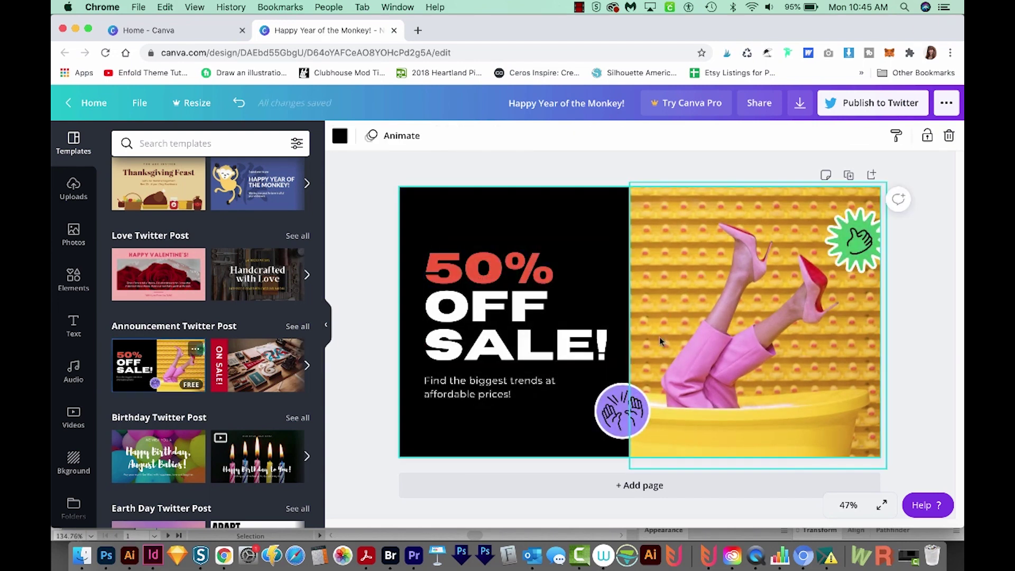
pyautogui.click(476, 272)
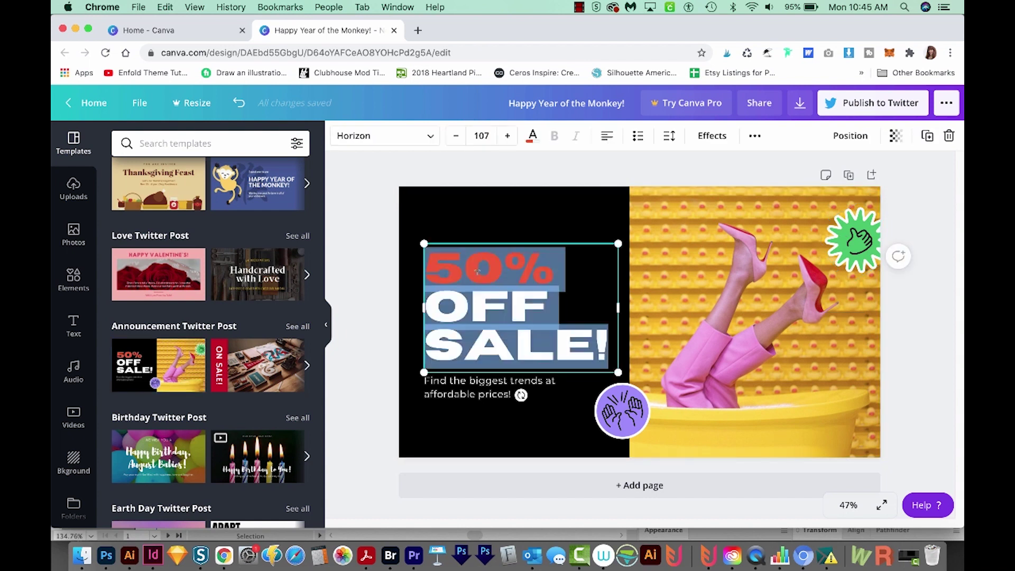
pyautogui.click(534, 261)
pyautogui.write('25')
pyautogui.press('Tab')
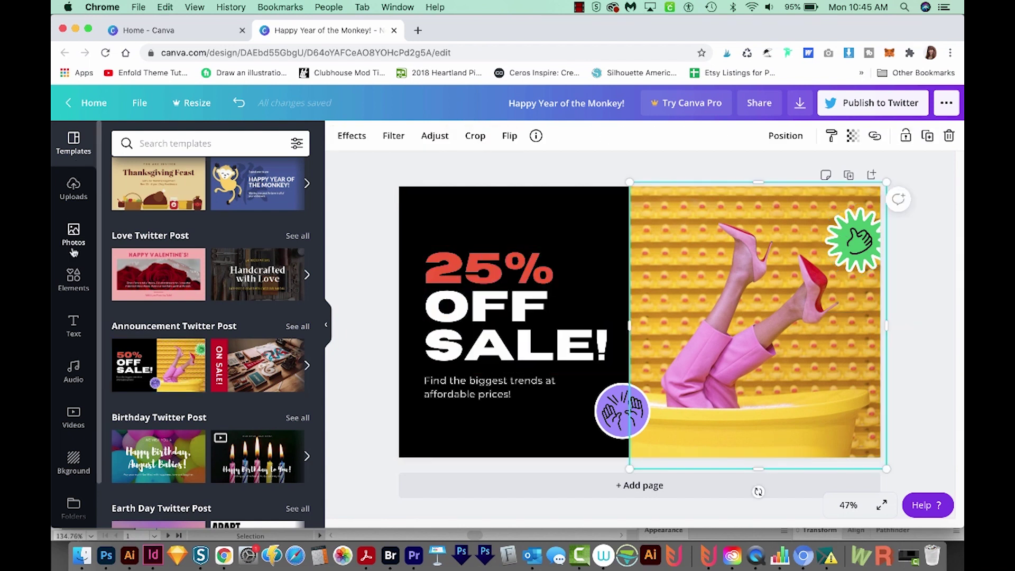
# Search the stock photo library for flowers.
pyautogui.click(73, 190)
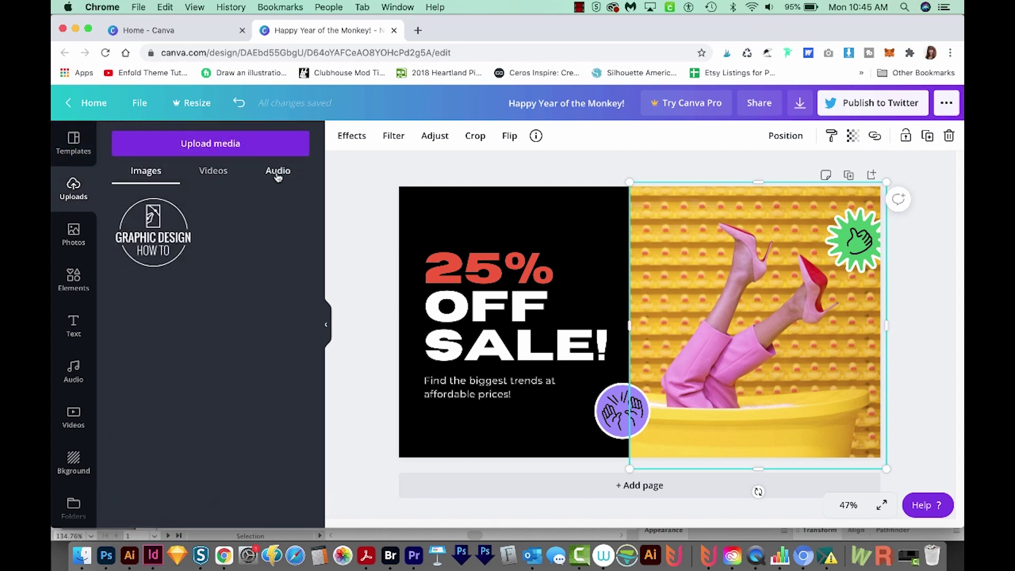
pyautogui.click(199, 143)
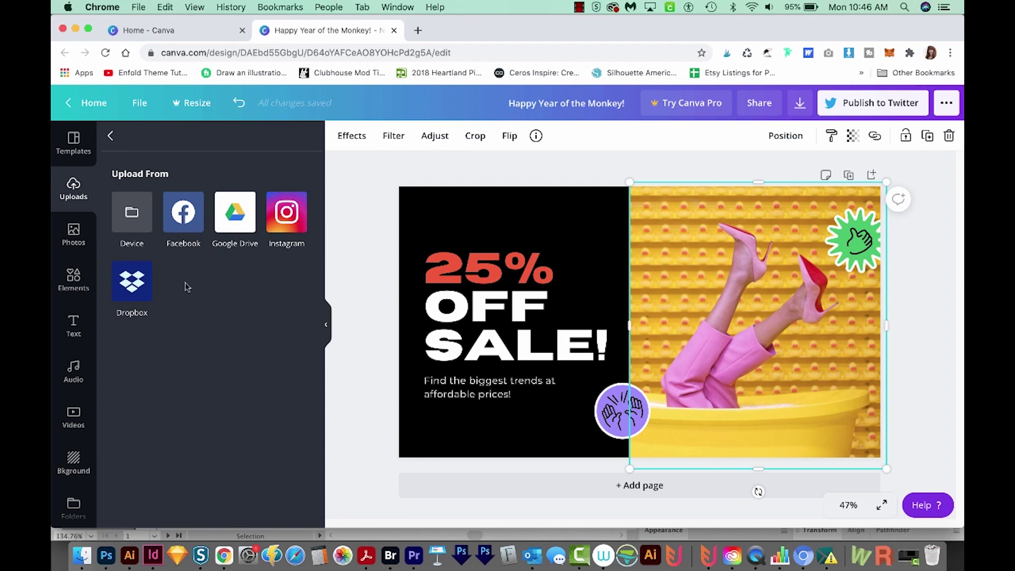
pyautogui.click(73, 235)
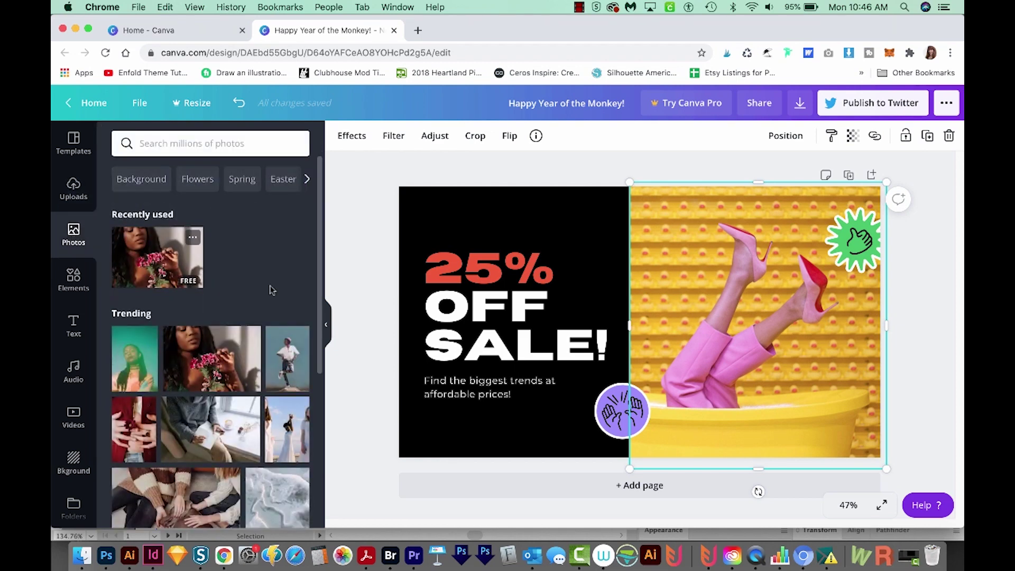
pyautogui.click(167, 143)
pyautogui.write('f')
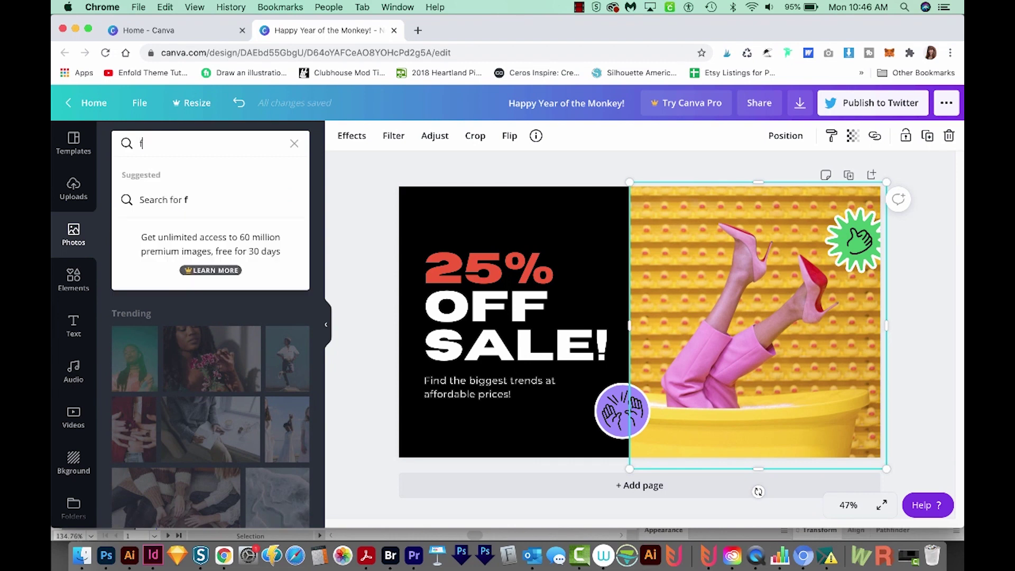
pyautogui.write('lowers')
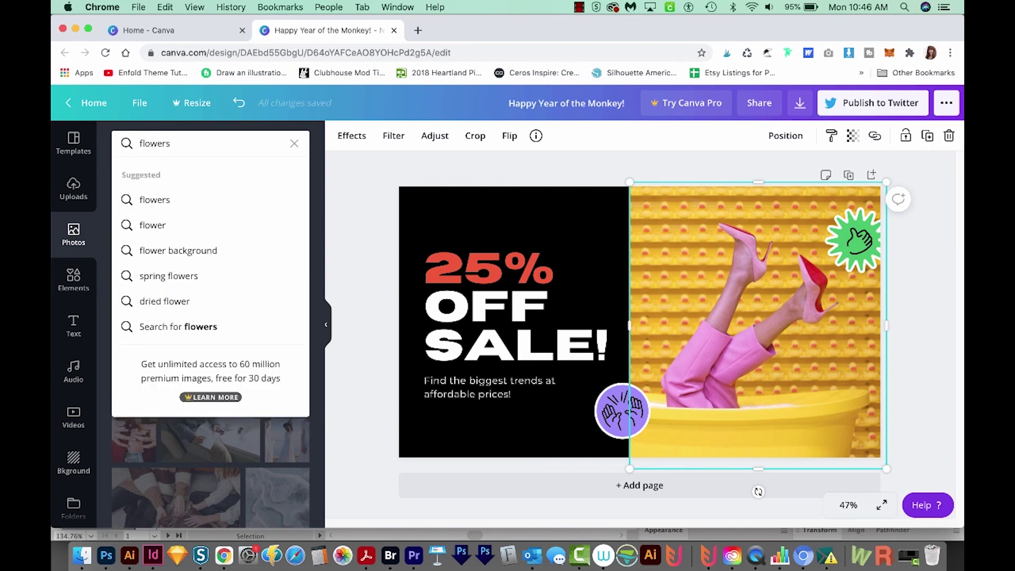
pyautogui.press('Return')
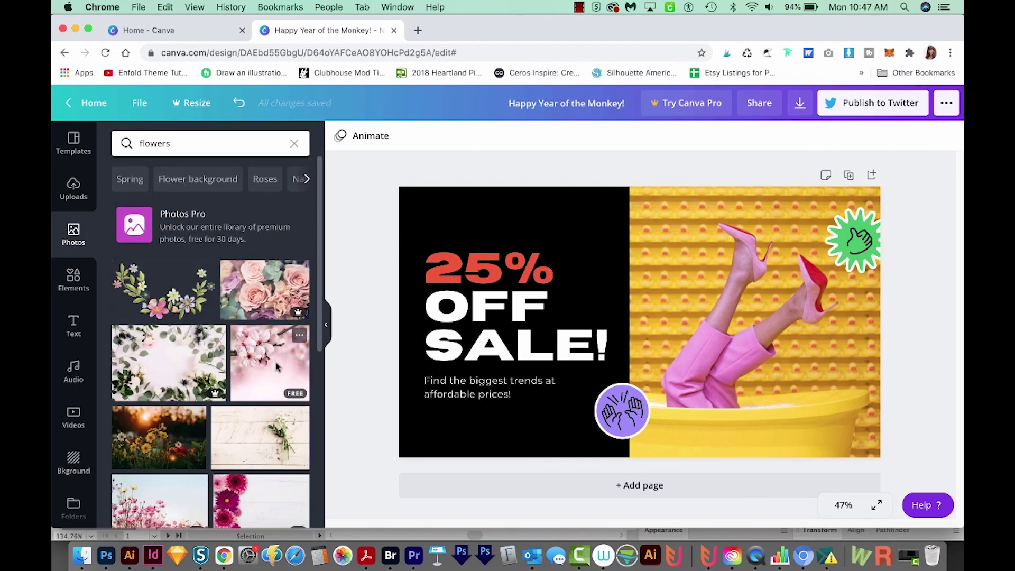
# Place the cherry-blossom photo to cover the post and flip it horizontally.
pyautogui.moveTo(276, 365)
pyautogui.mouseDown()
pyautogui.moveTo(700, 395)
pyautogui.moveTo(386, 514)
pyautogui.mouseUp()
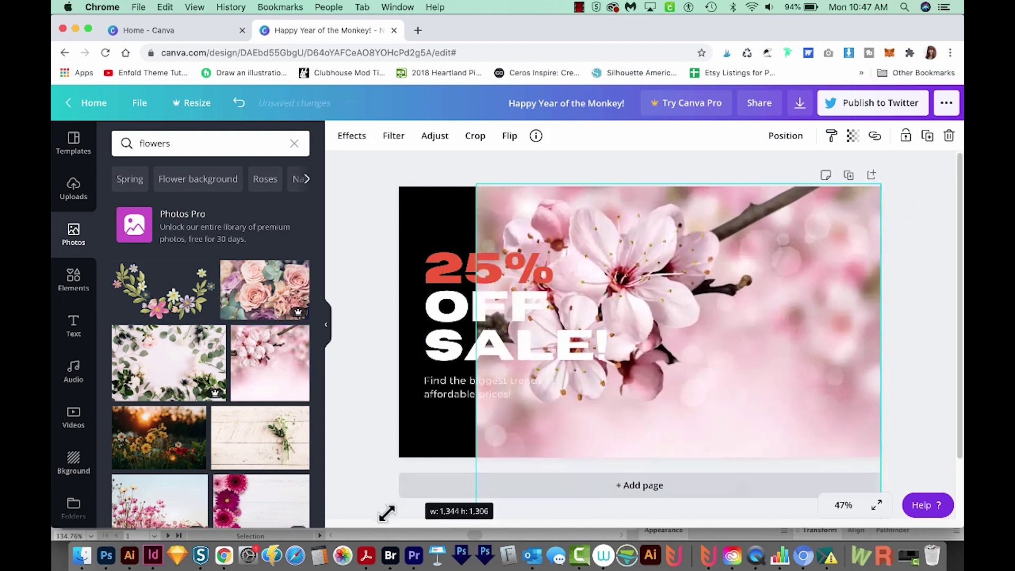
pyautogui.moveTo(386, 514); pyautogui.dragTo(394, 517)
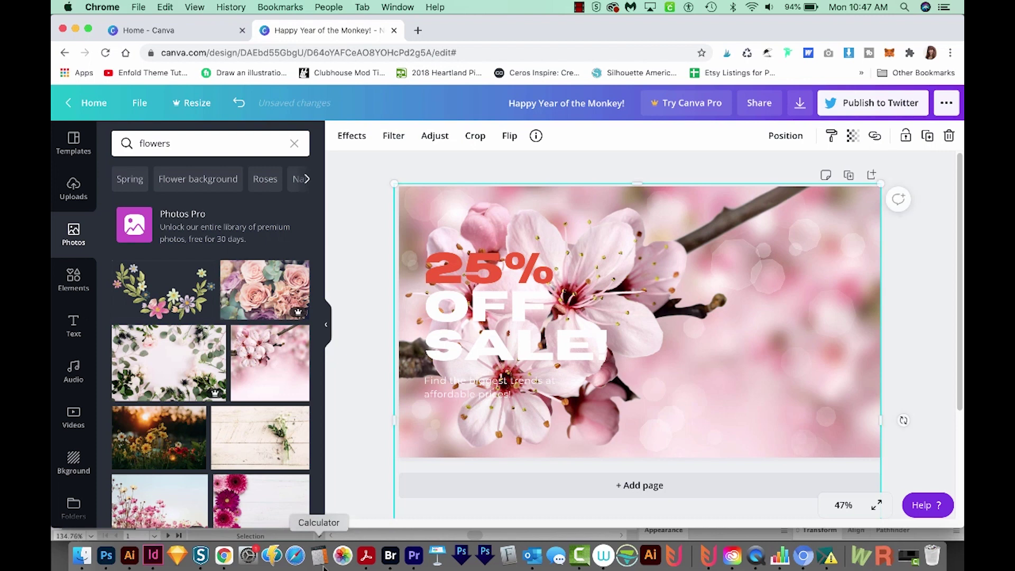
pyautogui.click(509, 135)
pyautogui.click(508, 136)
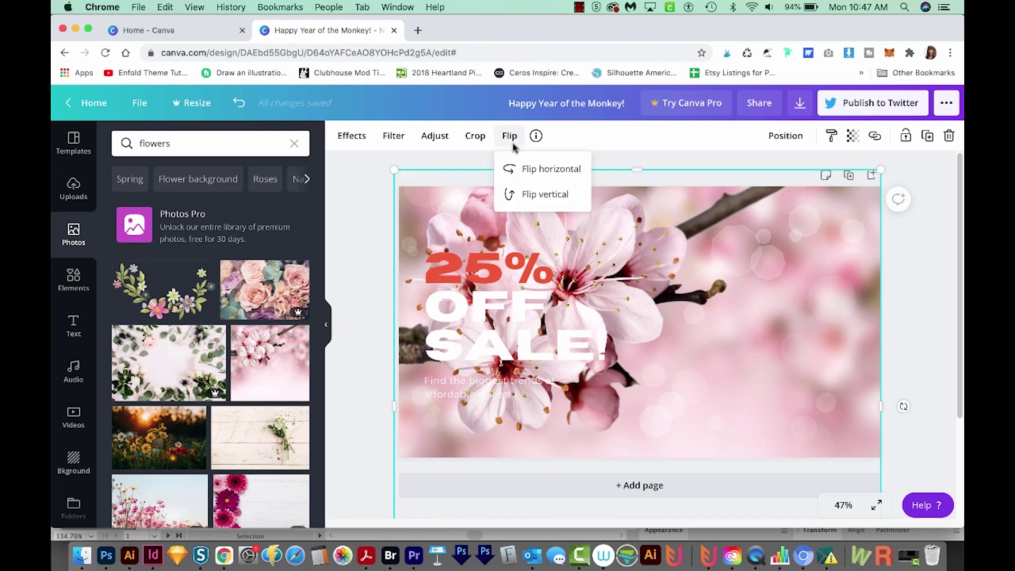
pyautogui.click(558, 172)
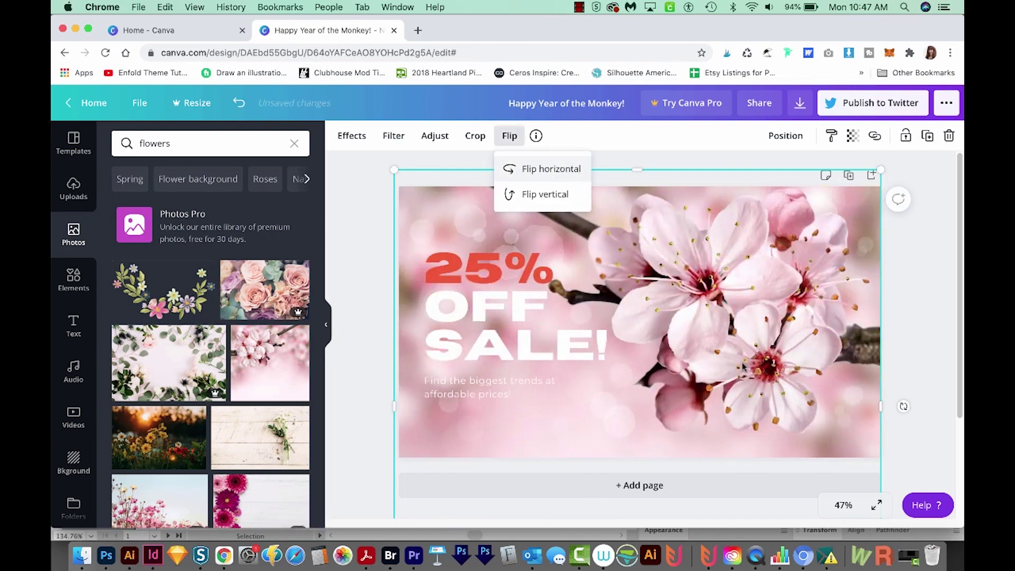
pyautogui.moveTo(745, 369)
pyautogui.mouseDown()
pyautogui.moveTo(749, 381)
pyautogui.moveTo(502, 262)
pyautogui.moveTo(437, 271)
pyautogui.mouseUp()
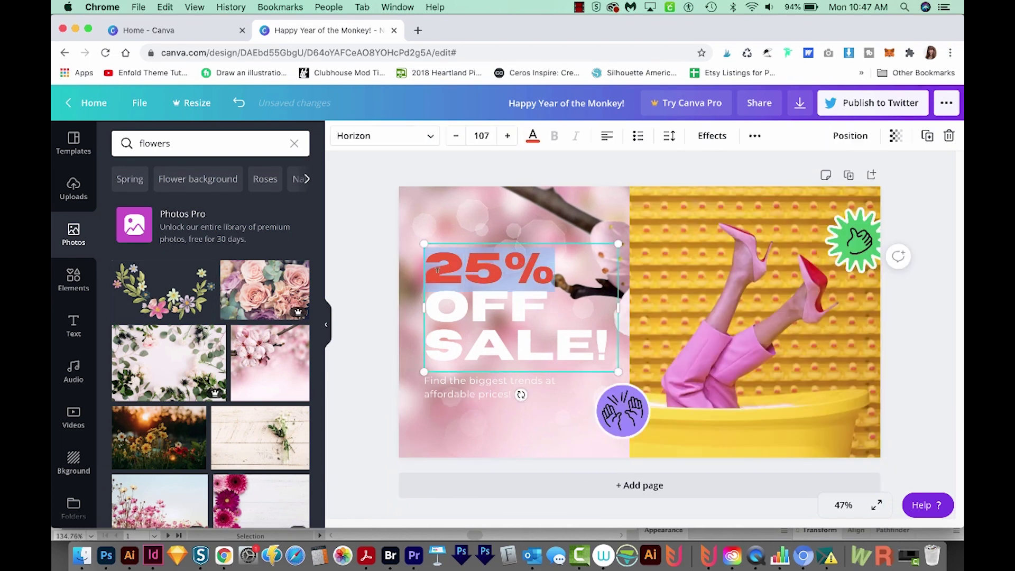
# Delete the yellow-tub photo and move the green sticker to the bottom-right corner.
pyautogui.click(776, 324)
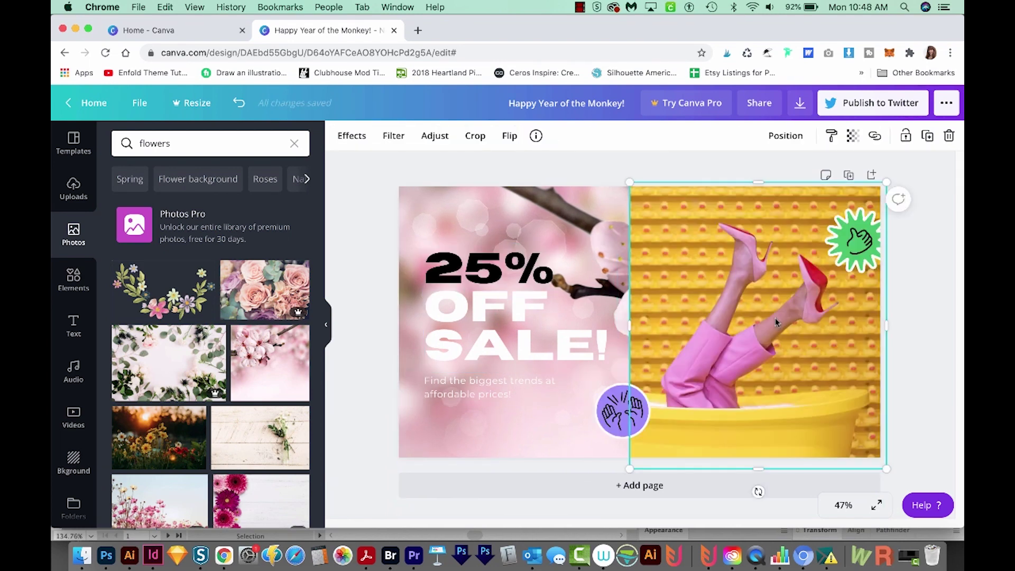
pyautogui.press('Delete')
pyautogui.moveTo(854, 239); pyautogui.dragTo(851, 428)
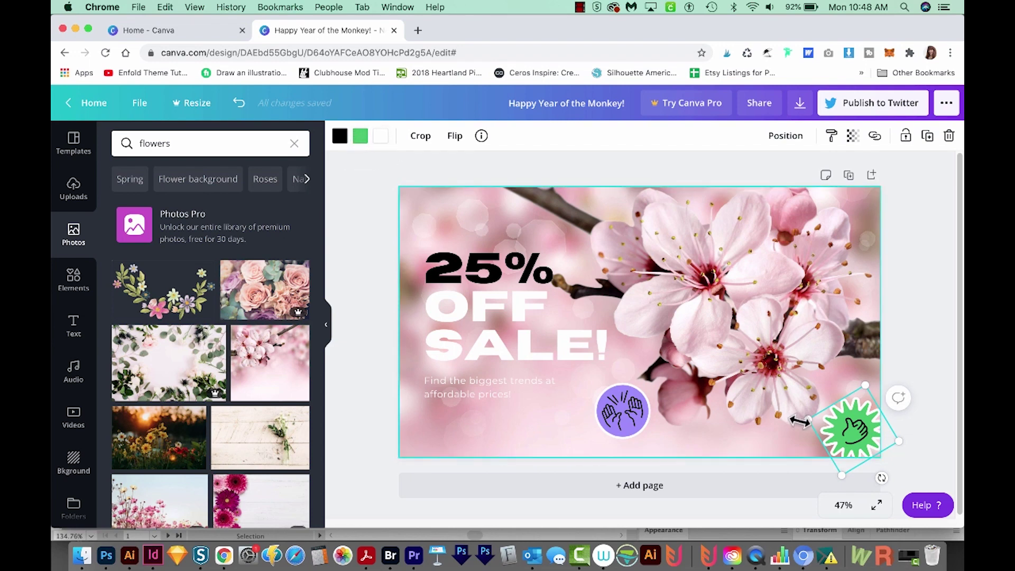
# Recolour the green sticker hot pink using the custom colour picker.
pyautogui.click(361, 138)
pyautogui.click(124, 202)
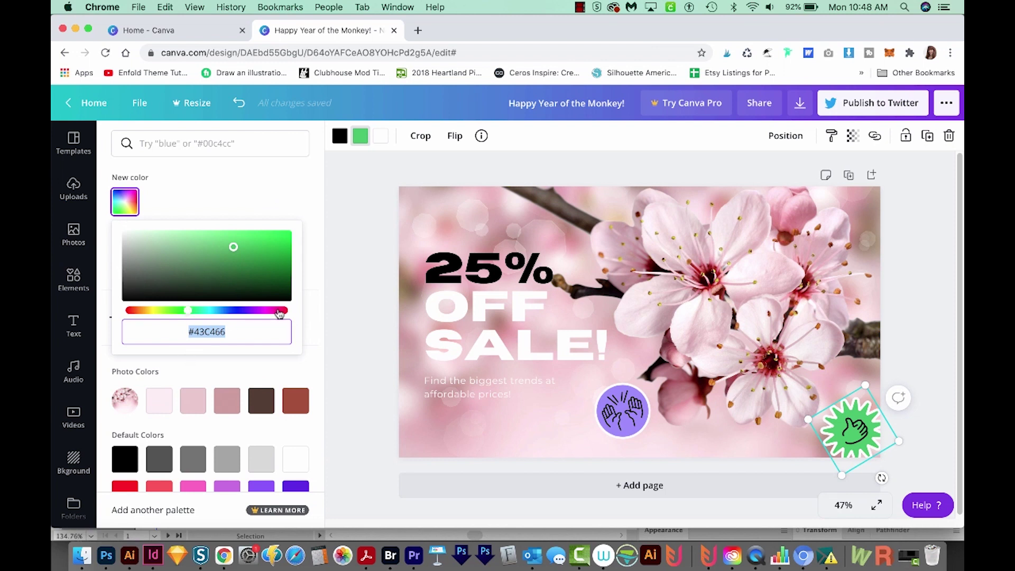
pyautogui.moveTo(279, 314); pyautogui.dragTo(274, 313)
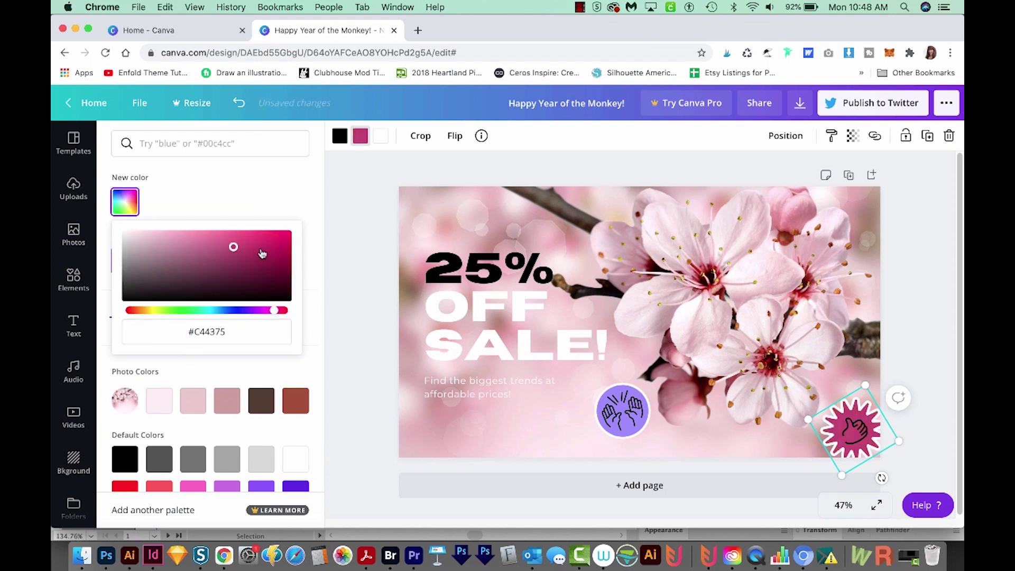
pyautogui.moveTo(261, 253); pyautogui.dragTo(233, 240)
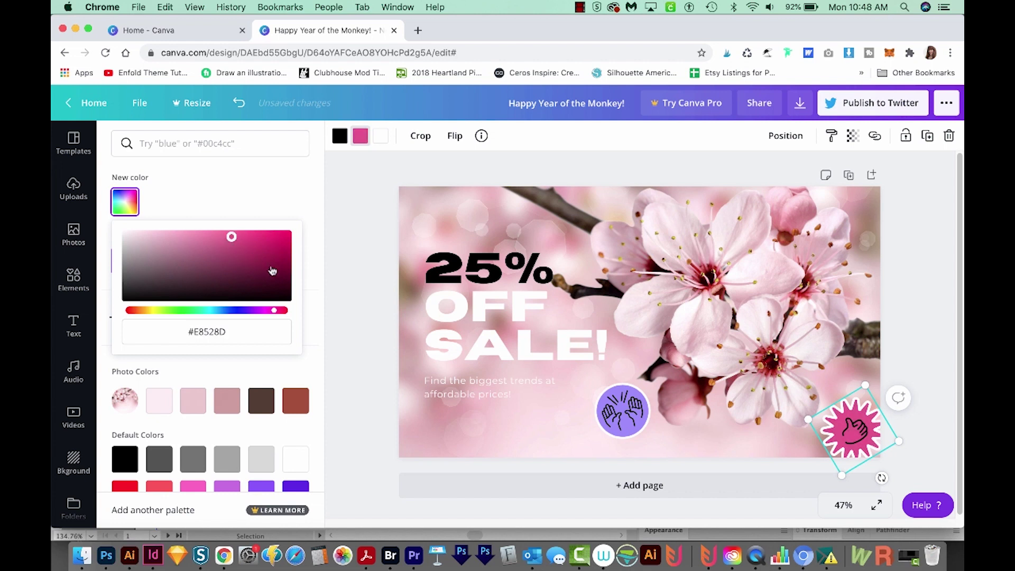
# Delete the purple hands sticker.
pyautogui.click(625, 416)
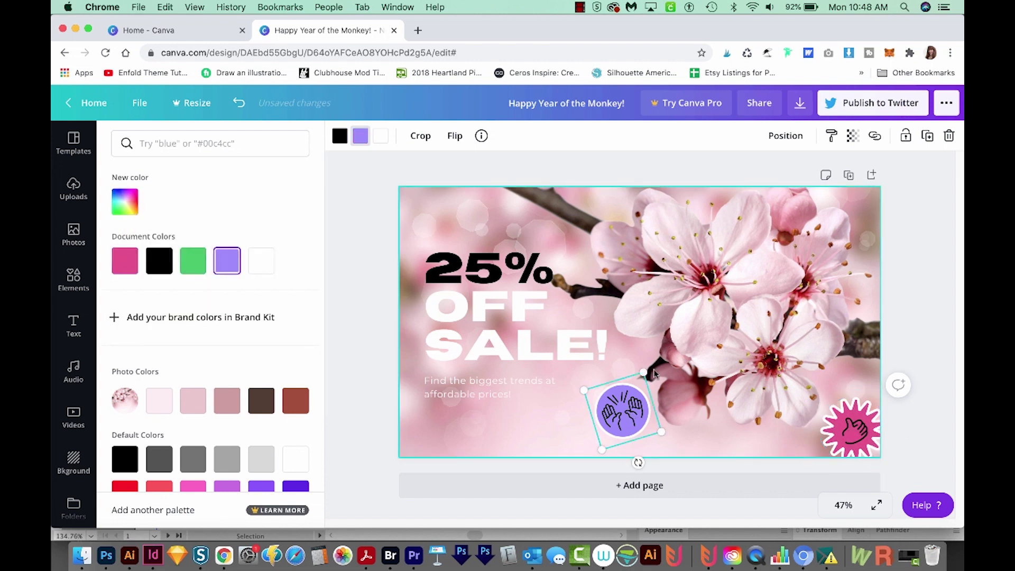
pyautogui.press('Delete')
pyautogui.click(456, 304)
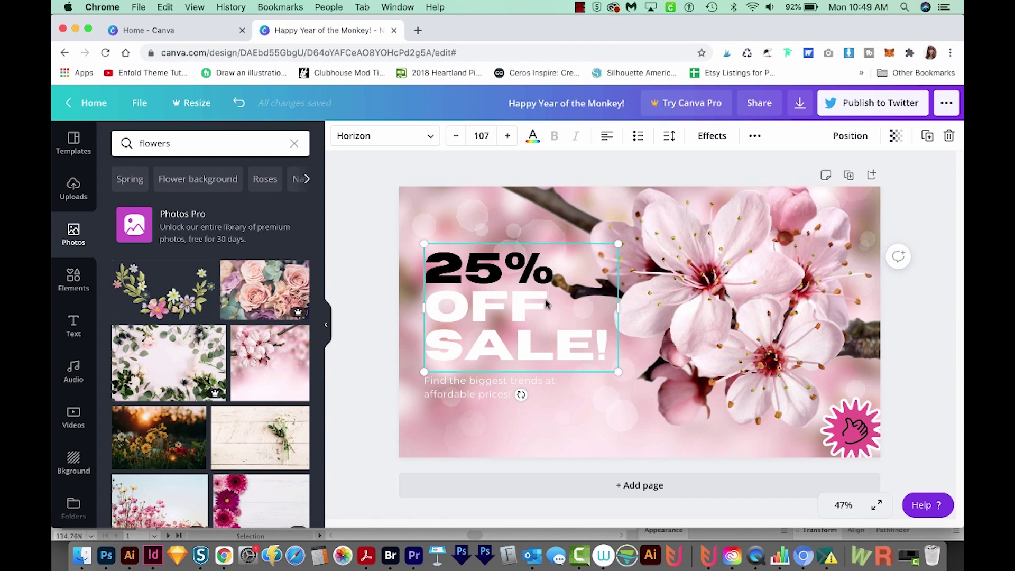
# Rework the headline to 25% OFF MOTHER'S DAY SALE! at font size 60.
pyautogui.press('Return')
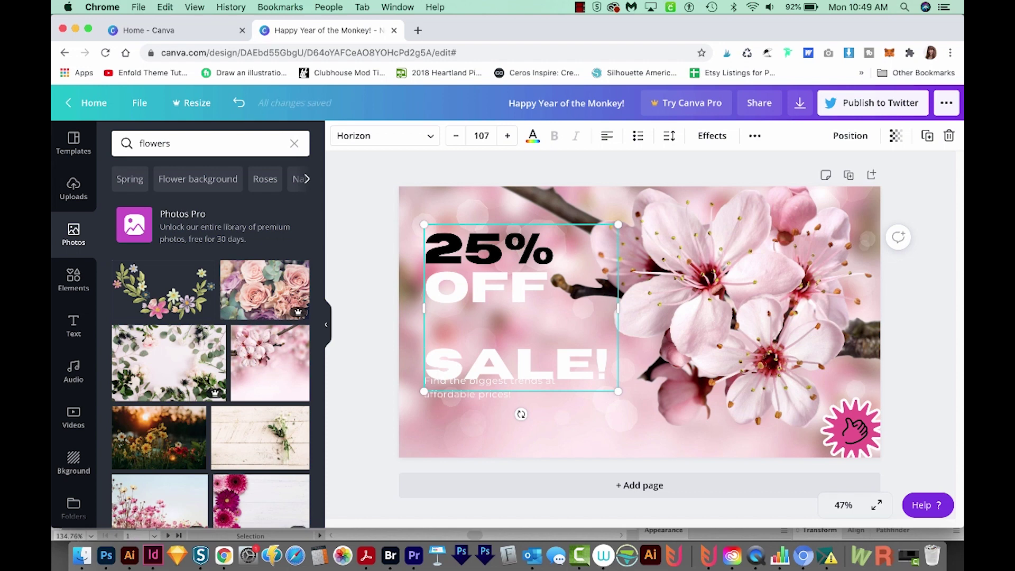
pyautogui.write('MO')
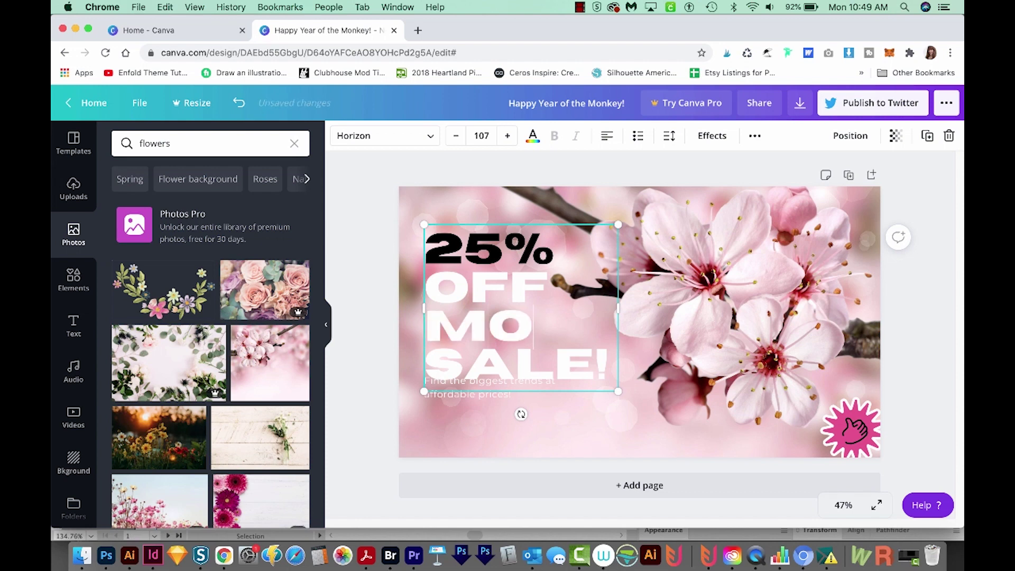
pyautogui.write('THERS')
pyautogui.press('BackSpace')
pyautogui.write("'S")
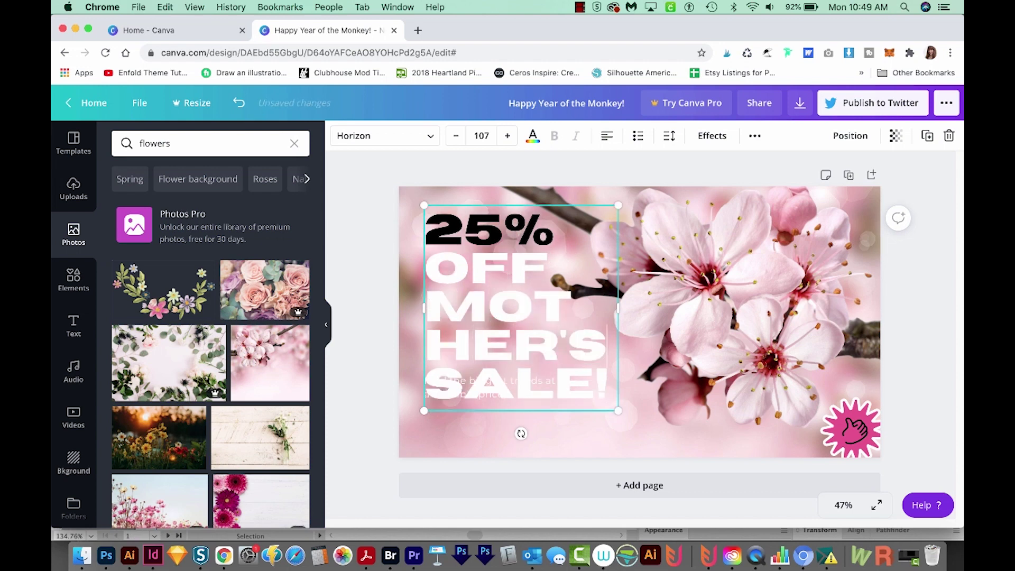
pyautogui.write(' DAY')
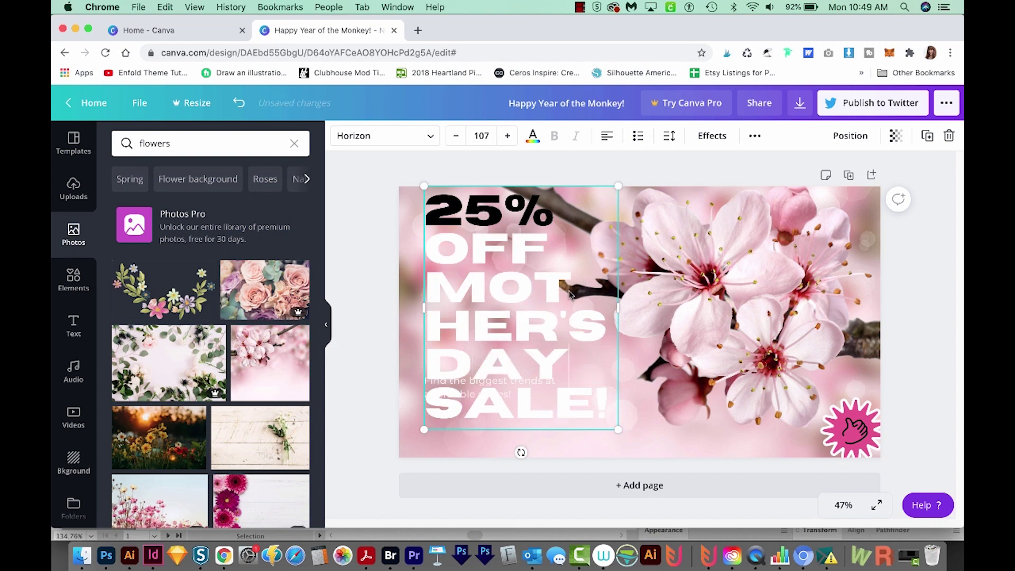
pyautogui.moveTo(567, 363)
pyautogui.mouseDown()
pyautogui.moveTo(484, 306)
pyautogui.moveTo(443, 296)
pyautogui.mouseUp()
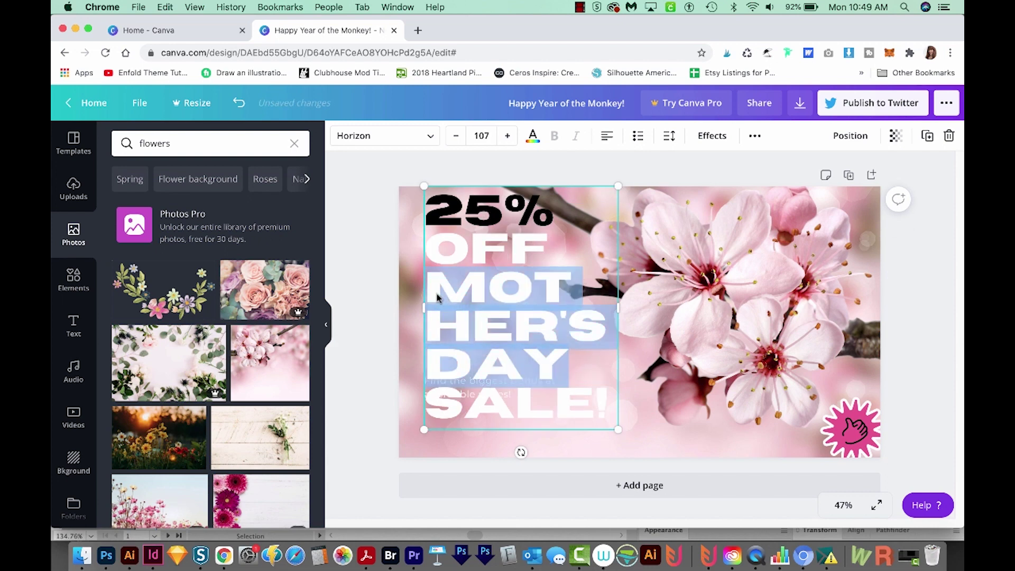
pyautogui.click(482, 136)
pyautogui.write('60')
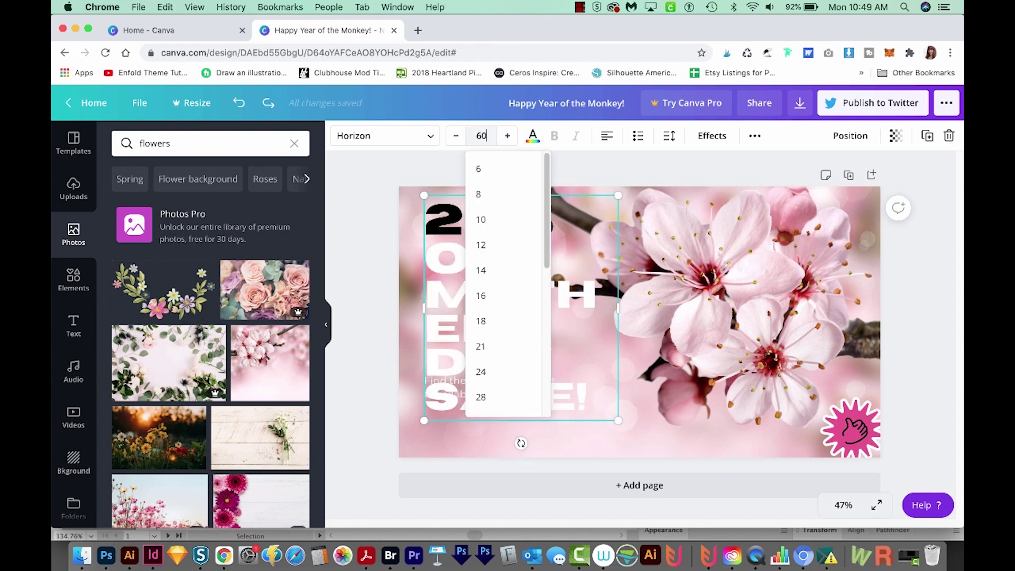
pyautogui.press('Return')
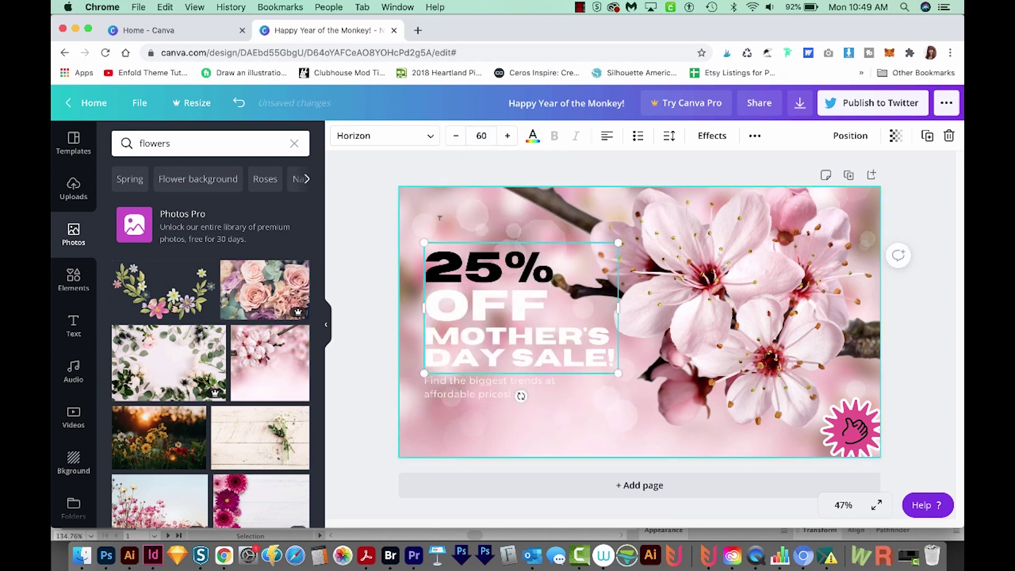
# Make MOTHER'S DAY SALE! pink and the tagline larger and black.
pyautogui.moveTo(615, 361); pyautogui.dragTo(437, 335)
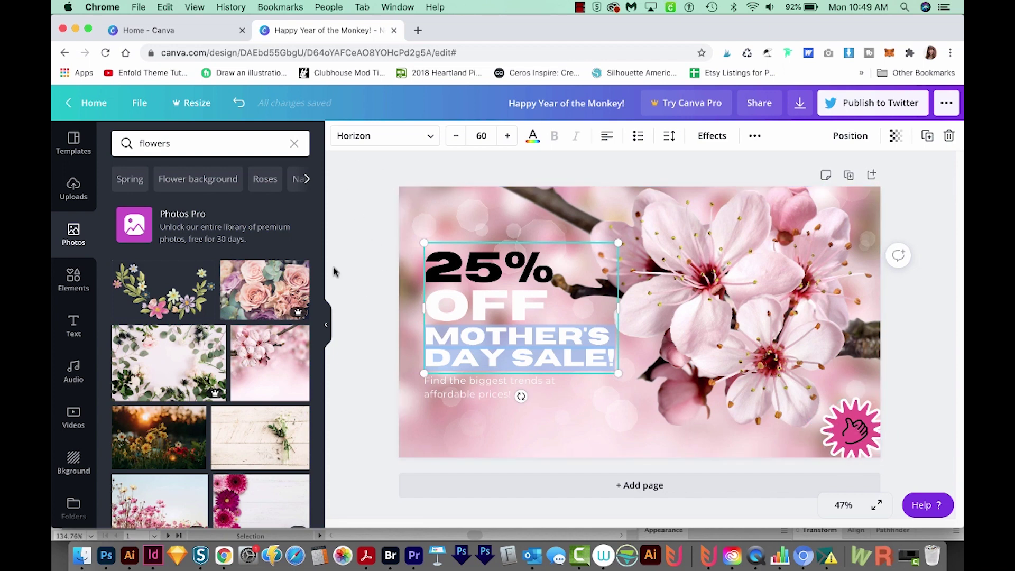
pyautogui.click(533, 140)
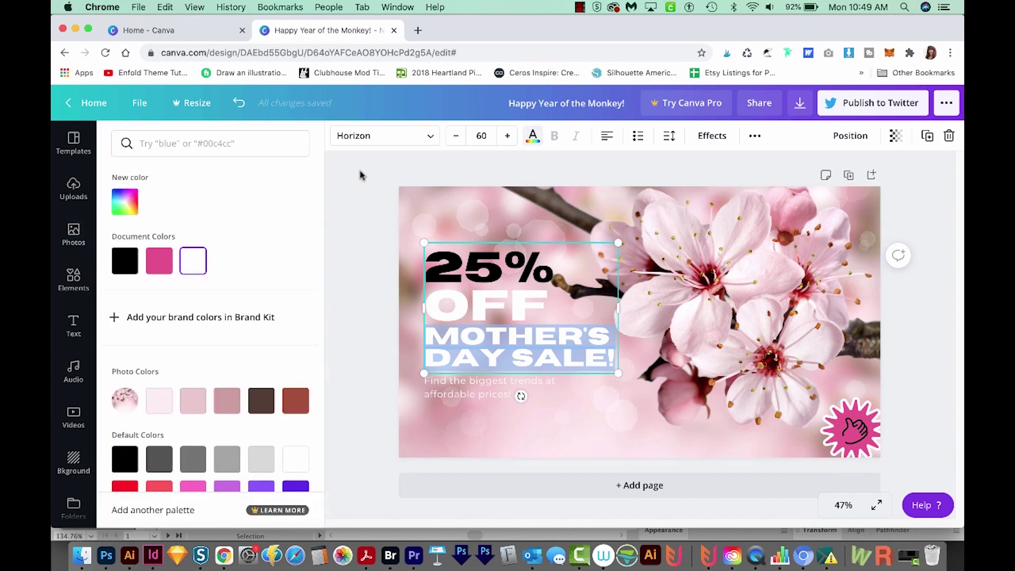
pyautogui.click(158, 262)
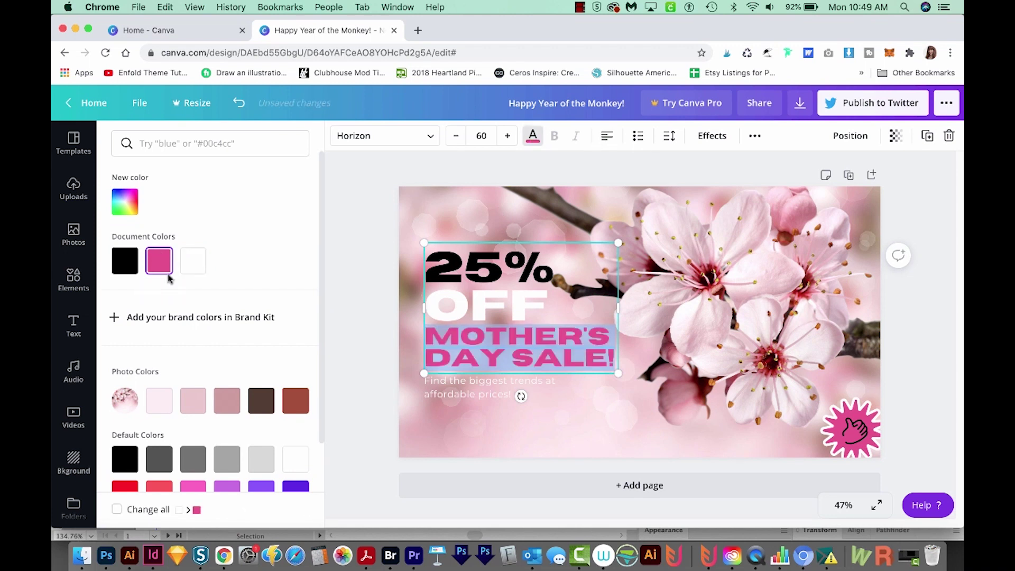
pyautogui.click(529, 389)
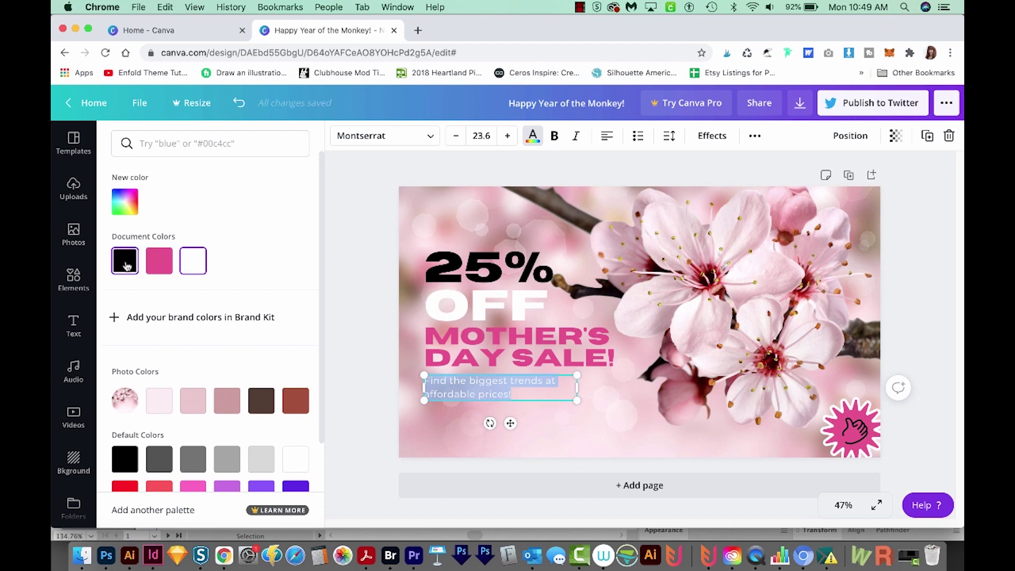
pyautogui.click(125, 261)
pyautogui.moveTo(577, 399); pyautogui.dragTo(641, 436)
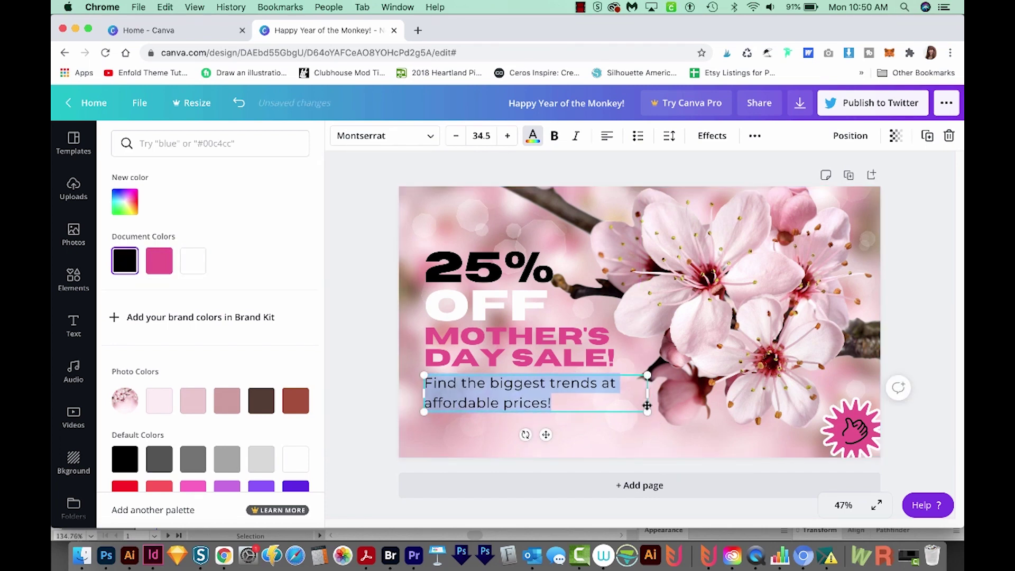
# Move the headline and tagline together lower on the post.
pyautogui.click(508, 273)
pyautogui.keyDown('shift'); pyautogui.click(492, 397); pyautogui.keyUp('shift')
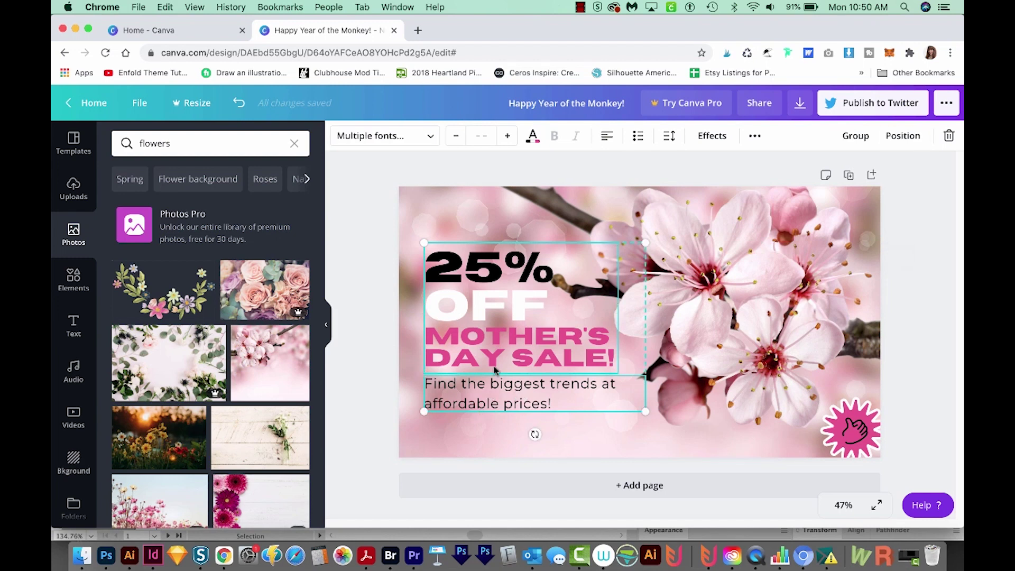
pyautogui.moveTo(482, 338); pyautogui.dragTo(478, 364)
pyautogui.press('Escape')
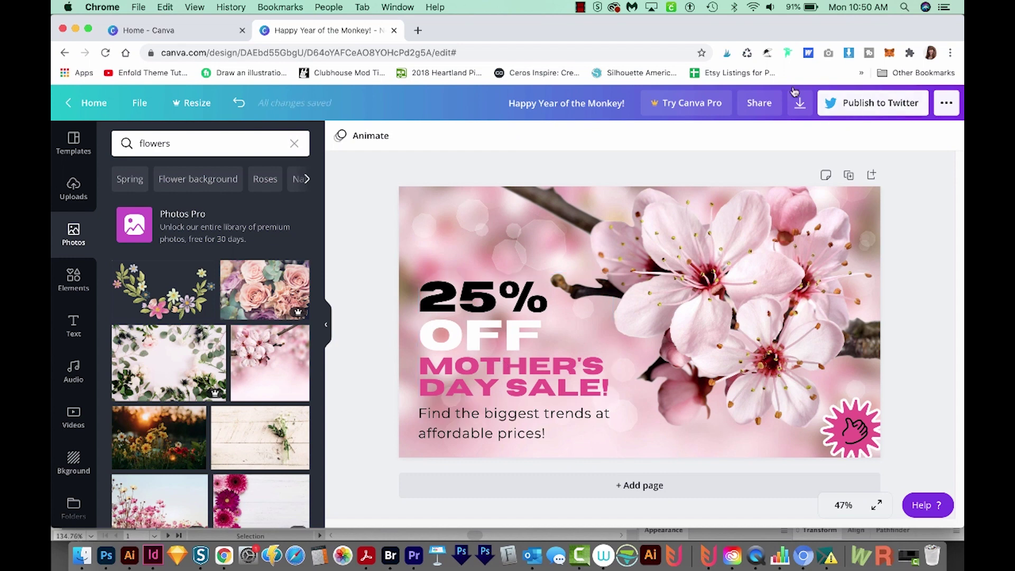
# Download the Mother's Day sale design as a PNG.
pyautogui.click(863, 106)
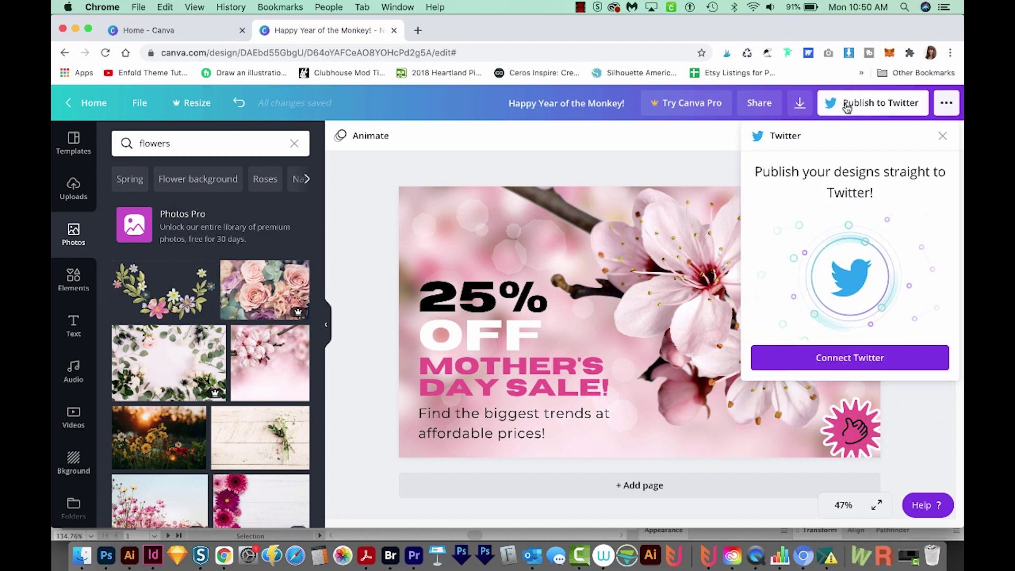
pyautogui.click(799, 106)
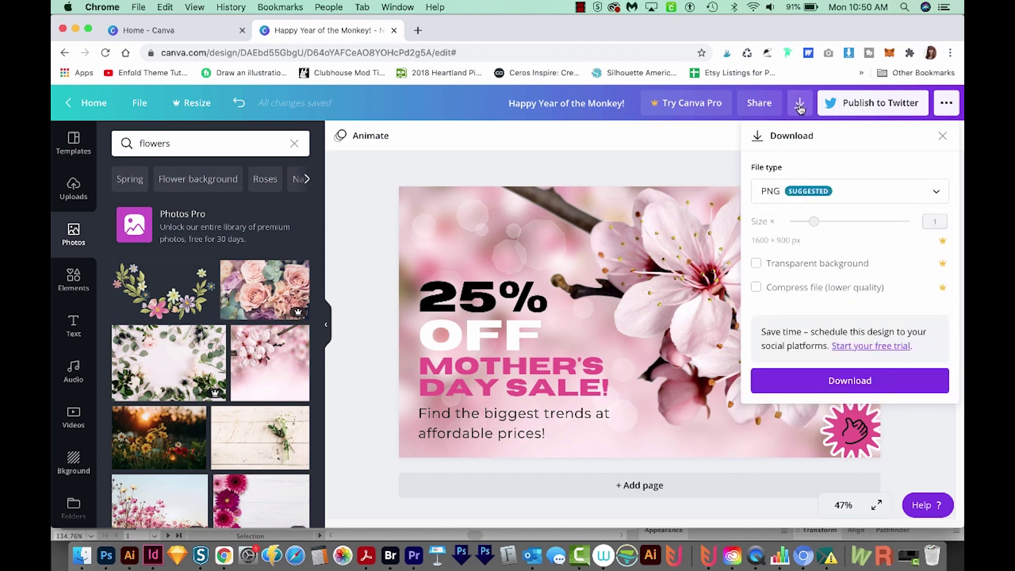
pyautogui.click(922, 195)
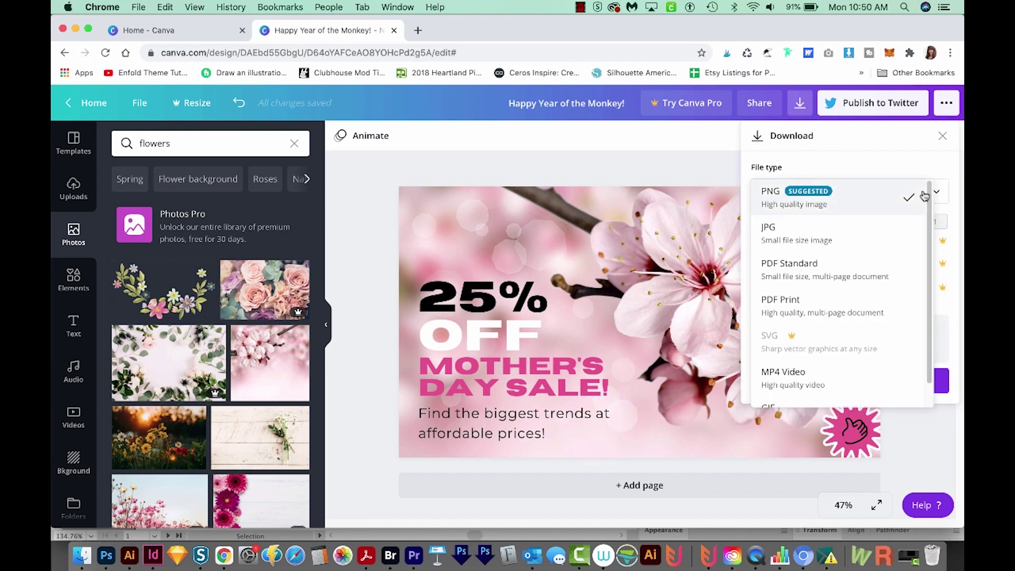
pyautogui.click(847, 198)
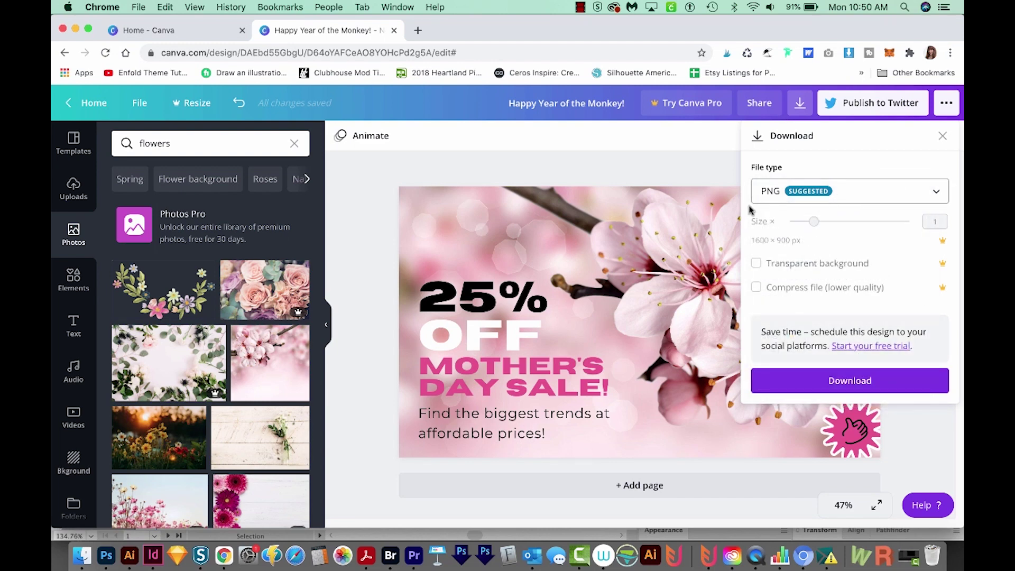
pyautogui.click(855, 384)
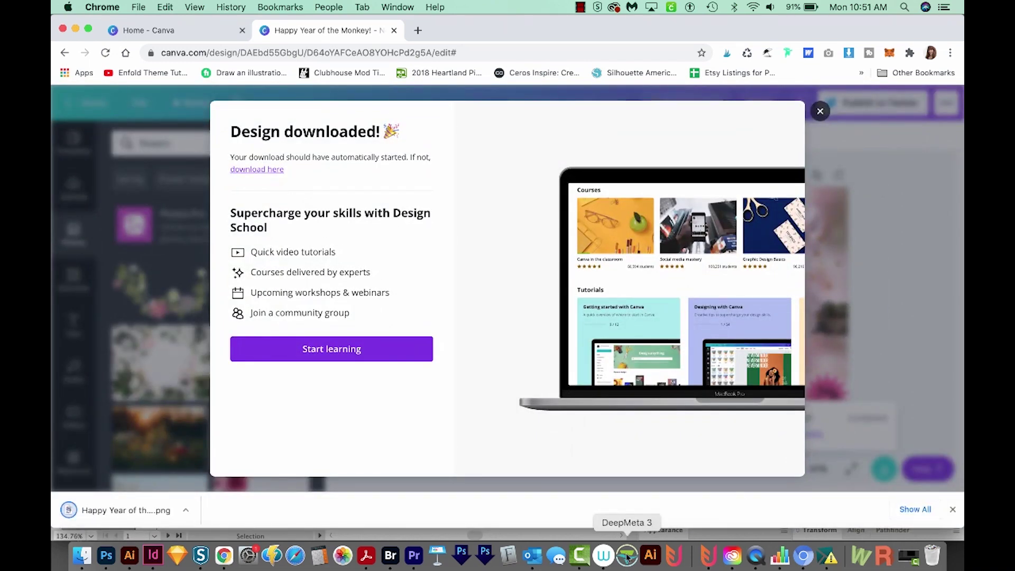
# Reveal and preview the downloaded PNG in Finder, then open Twitter's home feed.
pyautogui.click(186, 514)
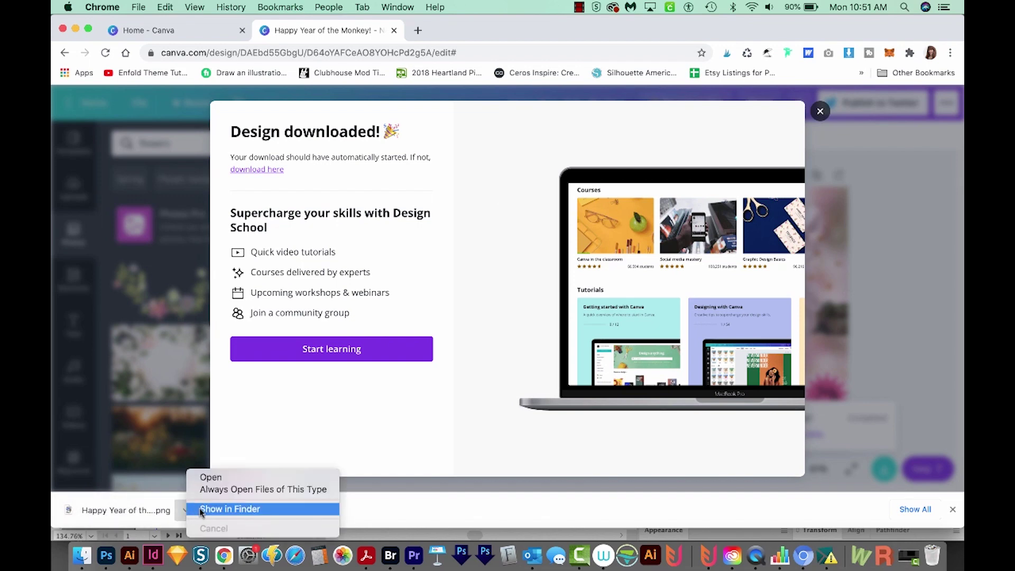
pyautogui.click(204, 508)
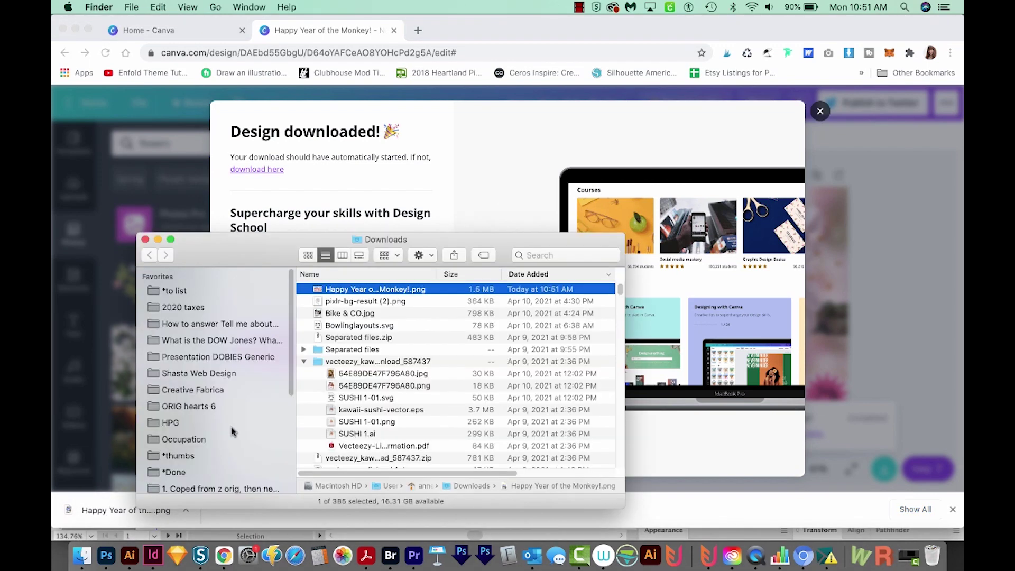
pyautogui.press('space')
pyautogui.press('space')
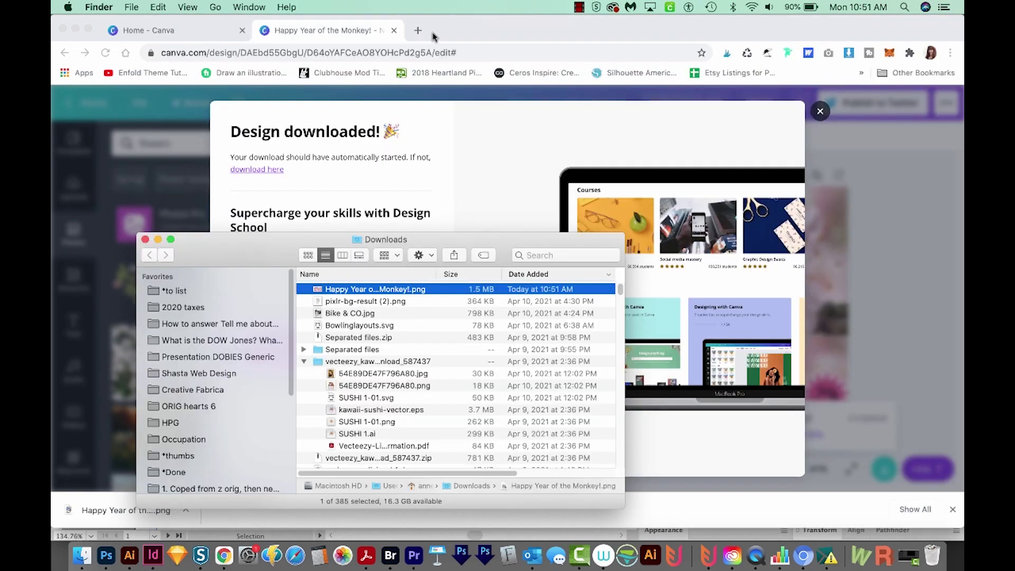
pyautogui.click(433, 33)
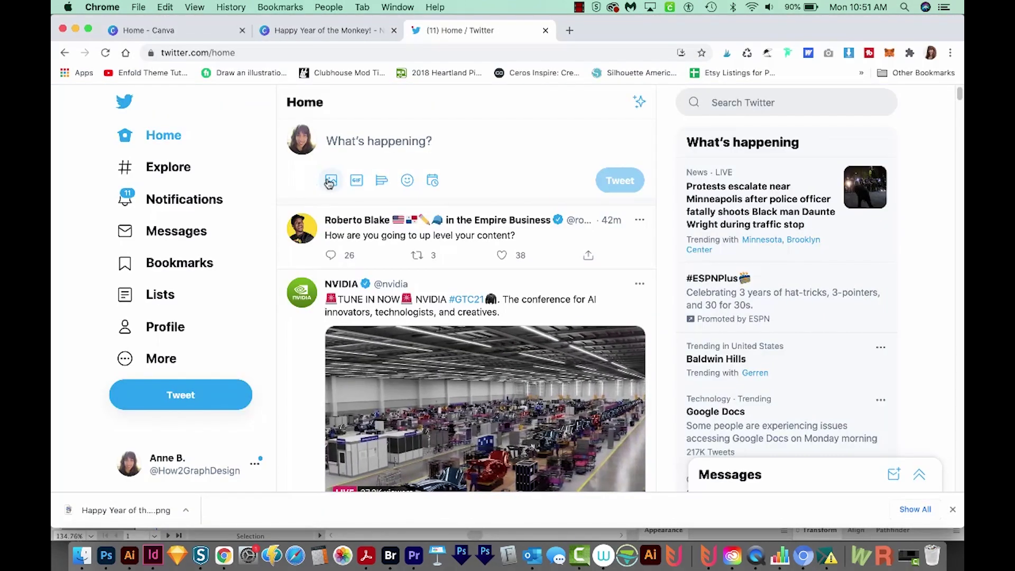
# Attach 'Happy Year of the Monkey!.png' to a new tweet, then close the Twitter tab.
pyautogui.click(331, 181)
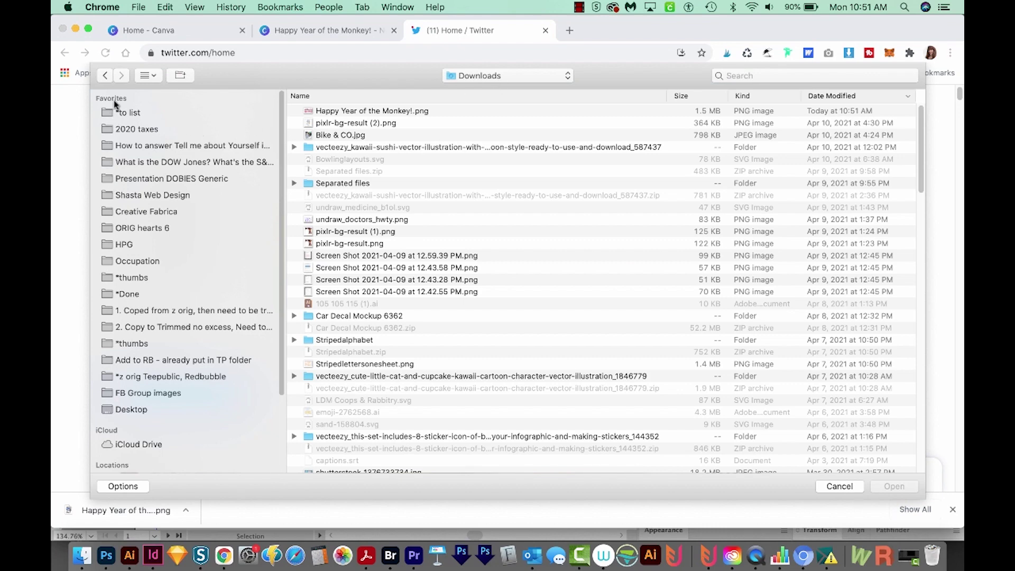
pyautogui.click(324, 116)
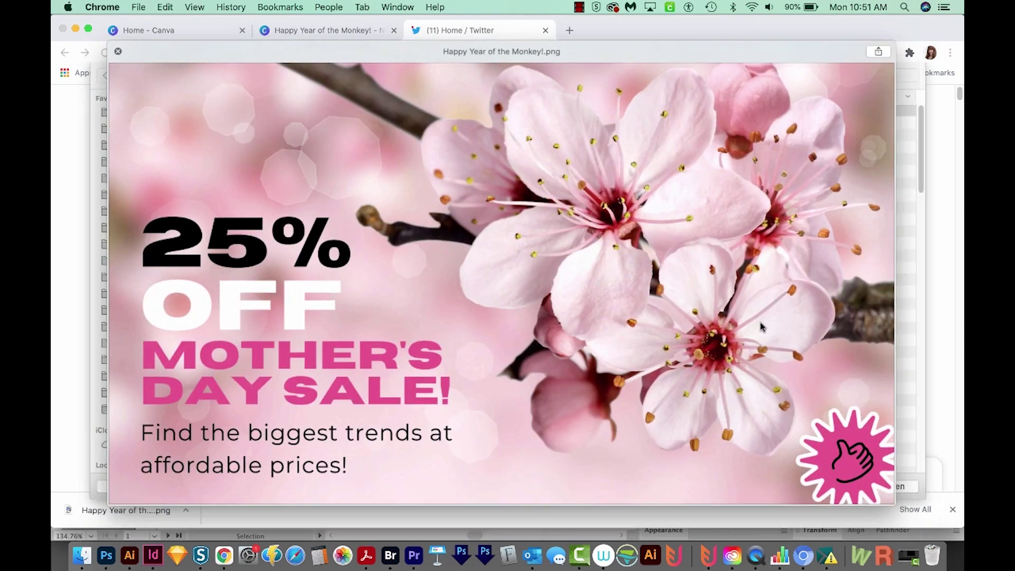
pyautogui.click(905, 491)
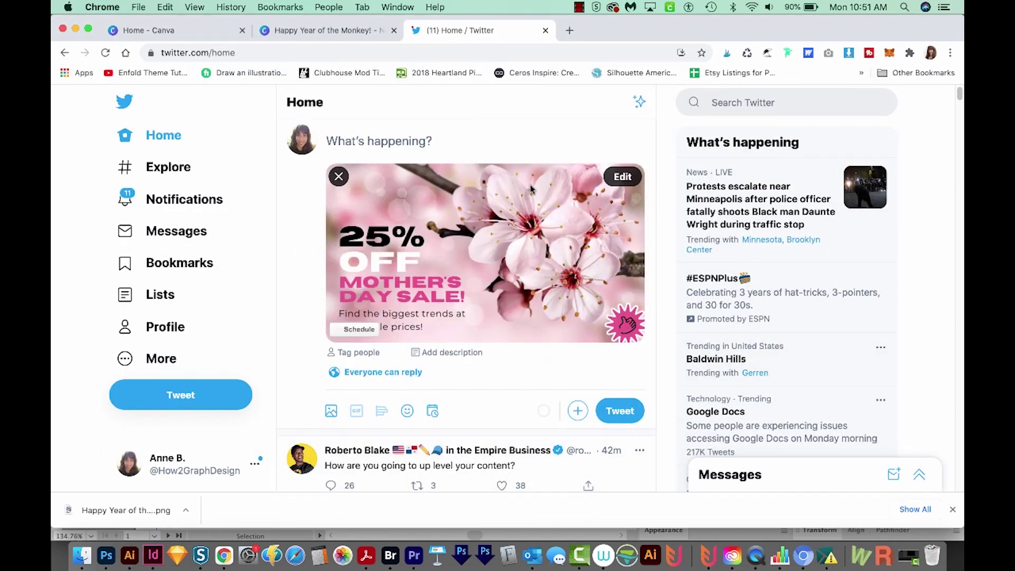
pyautogui.press('super+w')
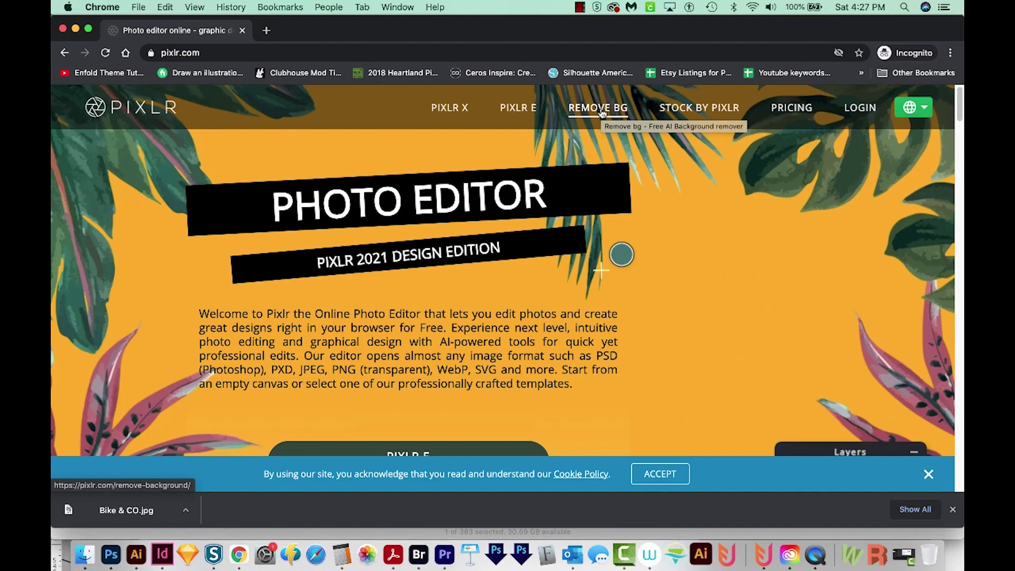
# Strip the background from the cat image in Pixlr Remove BG at Full HD.
pyautogui.click(602, 114)
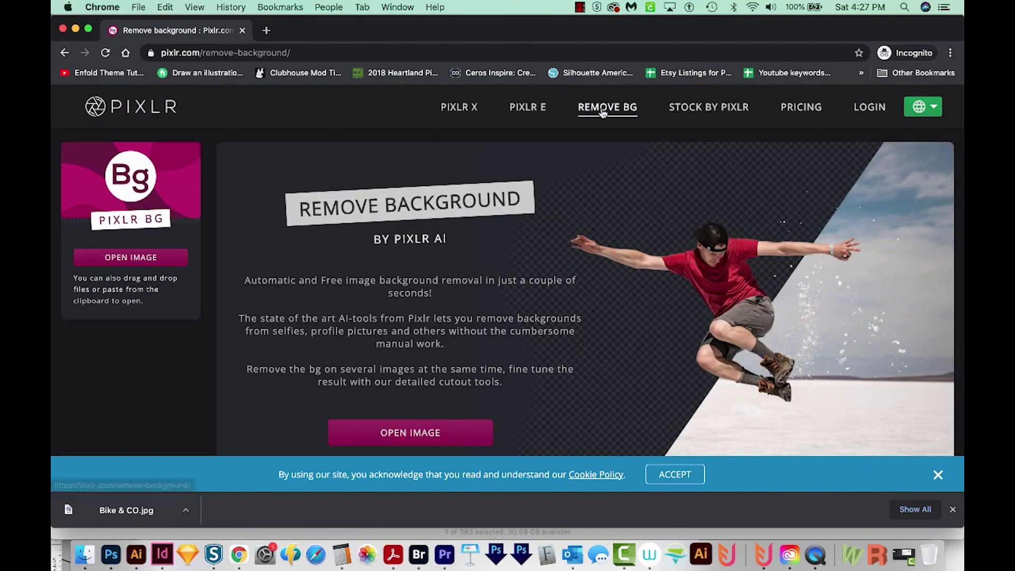
pyautogui.click(410, 439)
pyautogui.click(896, 486)
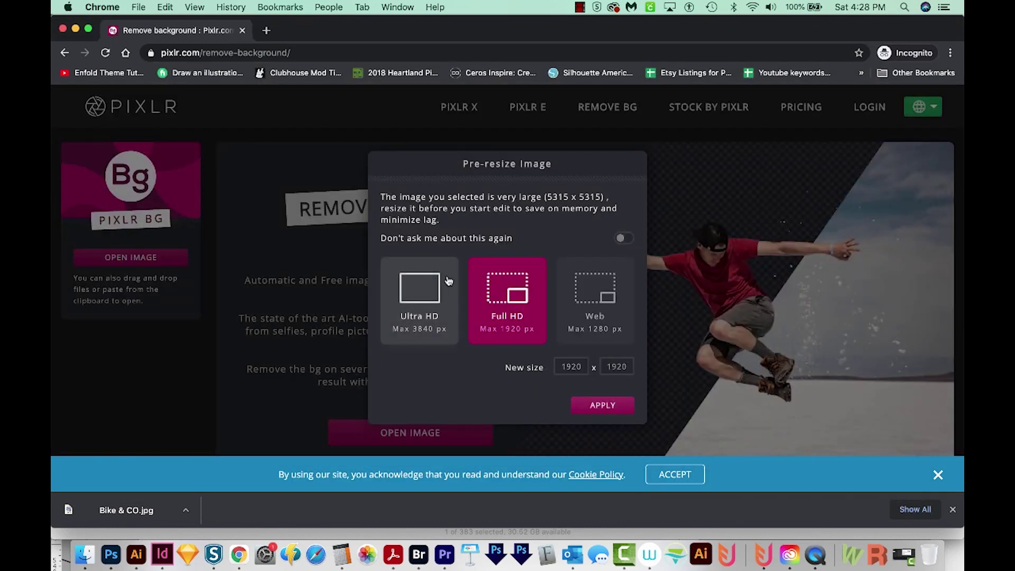
pyautogui.click(606, 406)
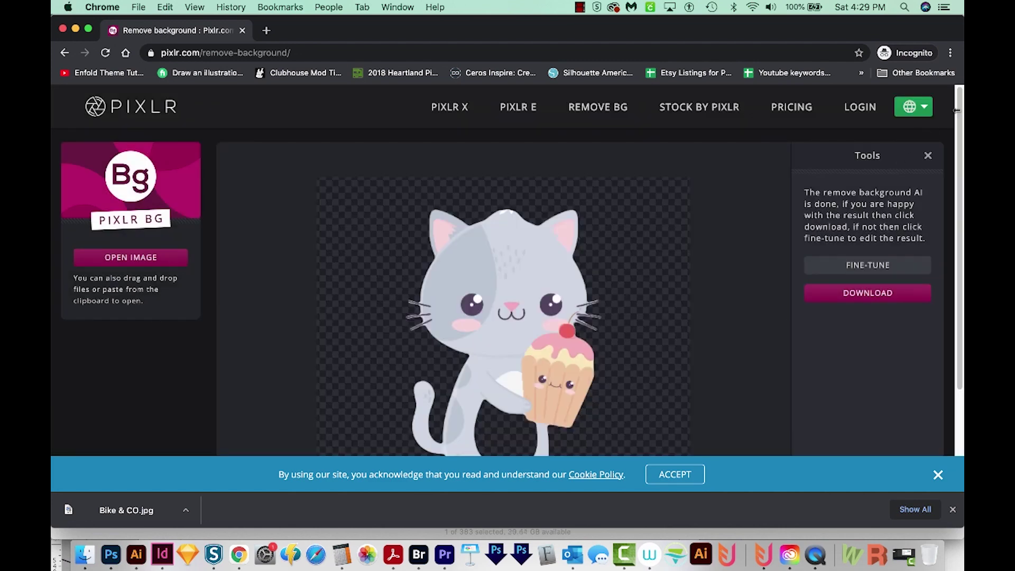
pyautogui.moveTo(957, 111); pyautogui.dragTo(700, 234)
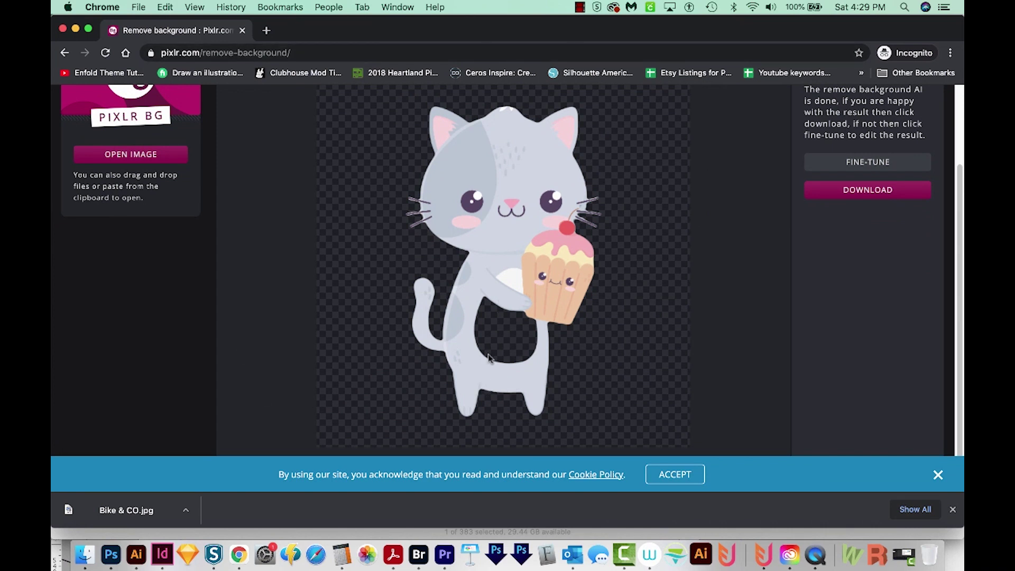
# Refine the cutout with a 250px Keep brush, painting back the cat's white belly.
pyautogui.click(869, 164)
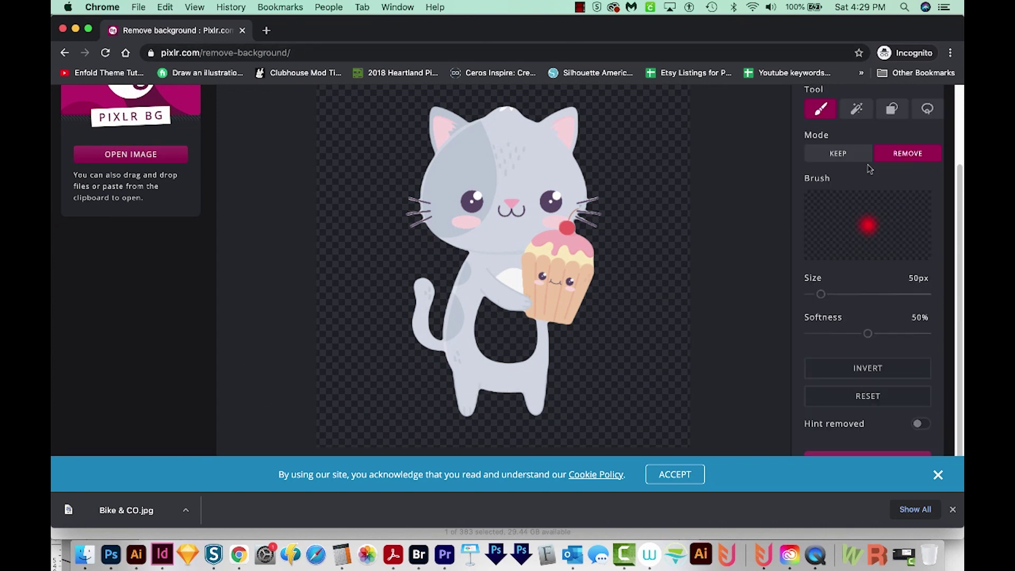
pyautogui.click(843, 155)
pyautogui.moveTo(821, 294); pyautogui.dragTo(856, 299)
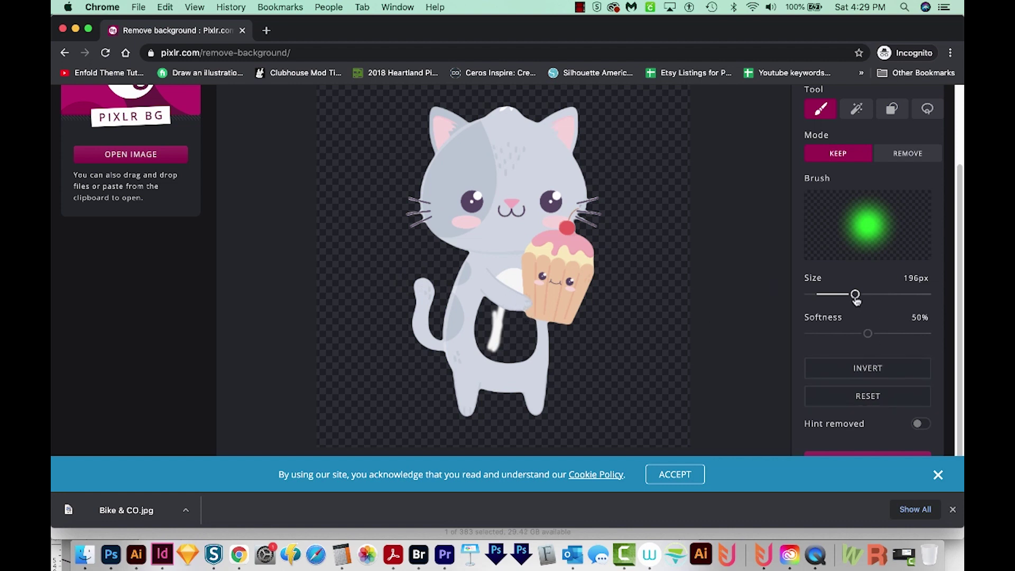
pyautogui.moveTo(856, 298); pyautogui.dragTo(868, 296)
pyautogui.moveTo(490, 305)
pyautogui.mouseDown()
pyautogui.moveTo(485, 353)
pyautogui.moveTo(517, 341)
pyautogui.moveTo(520, 321)
pyautogui.moveTo(510, 338)
pyautogui.mouseUp()
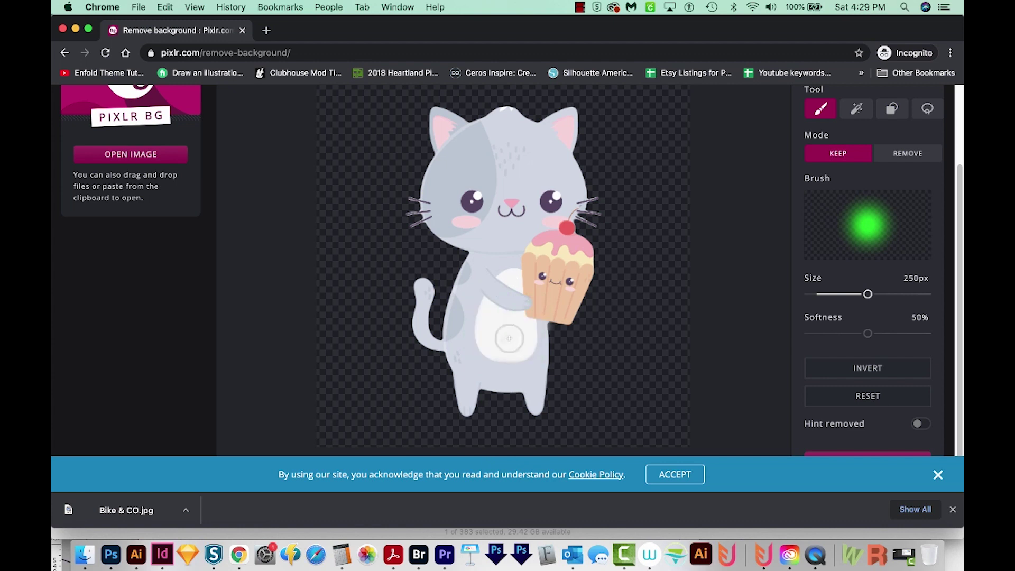
pyautogui.scroll(-2, 509, 339)
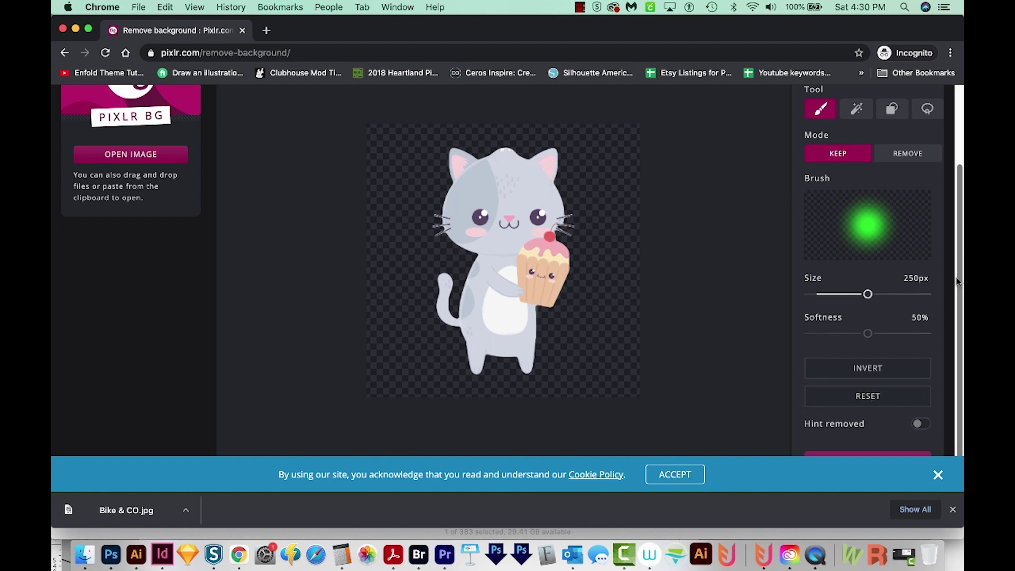
pyautogui.scroll(-1, 920, 452)
# Download the background-free cat PNG, show it in Finder and Quick Look it.
pyautogui.click(884, 436)
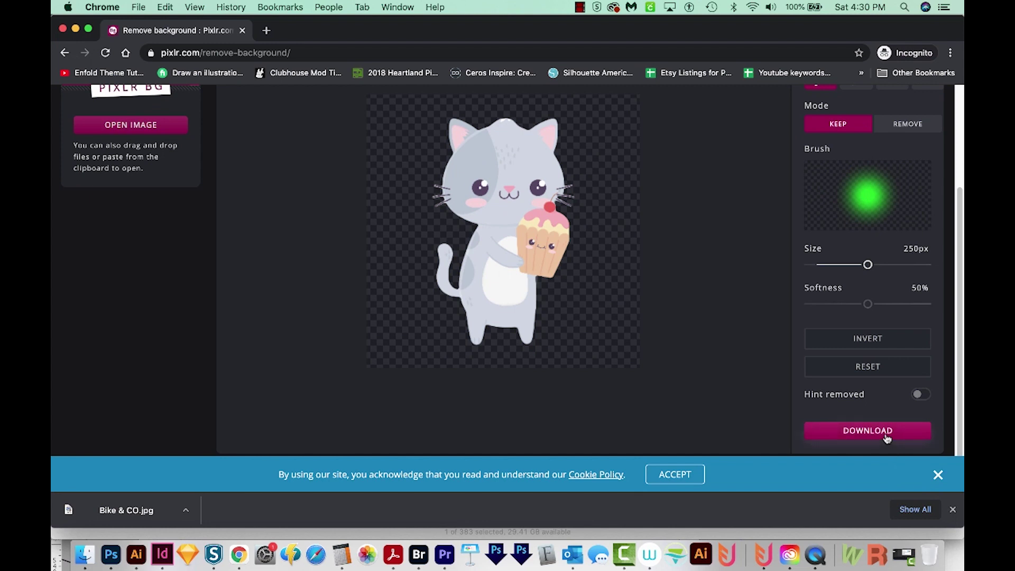
pyautogui.click(186, 512)
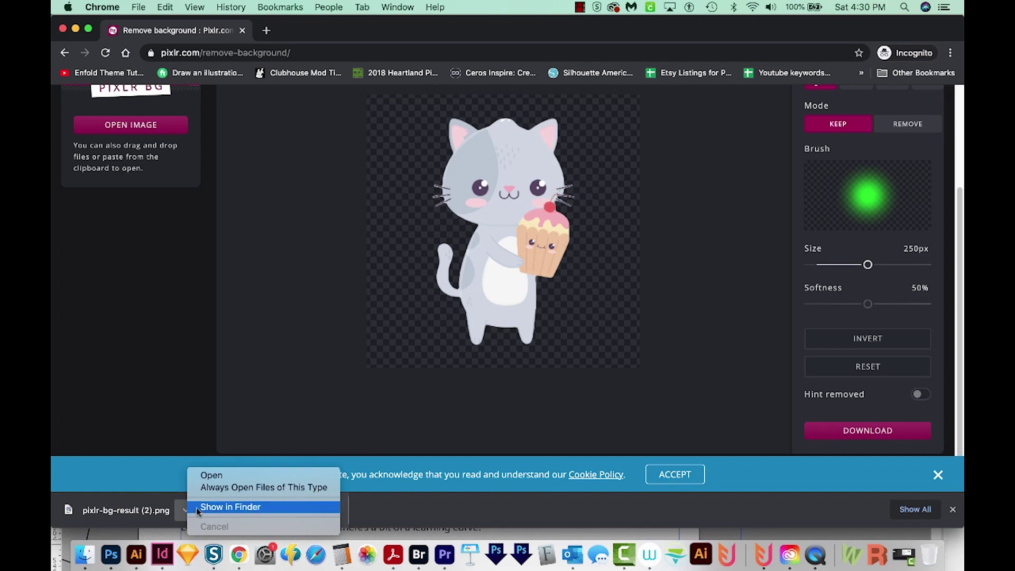
pyautogui.click(196, 507)
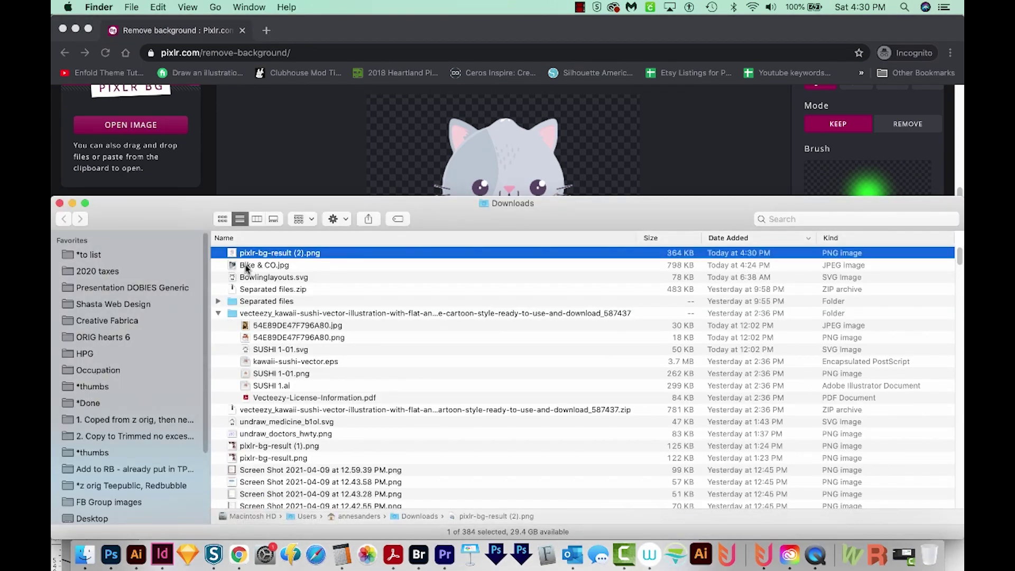
pyautogui.press('space')
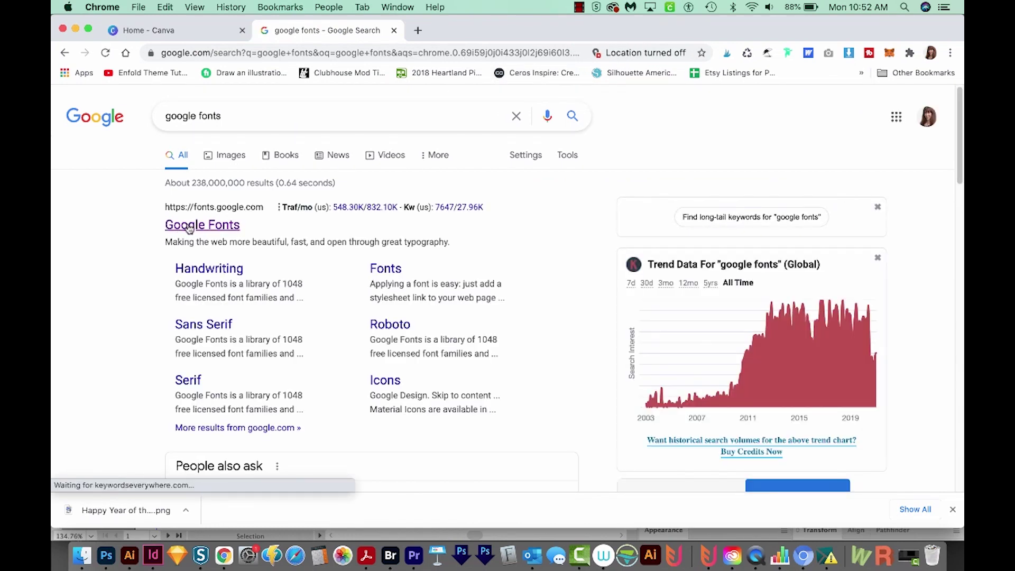
# Download the Anton font family from Google Fonts as Anton.zip.
pyautogui.click(190, 228)
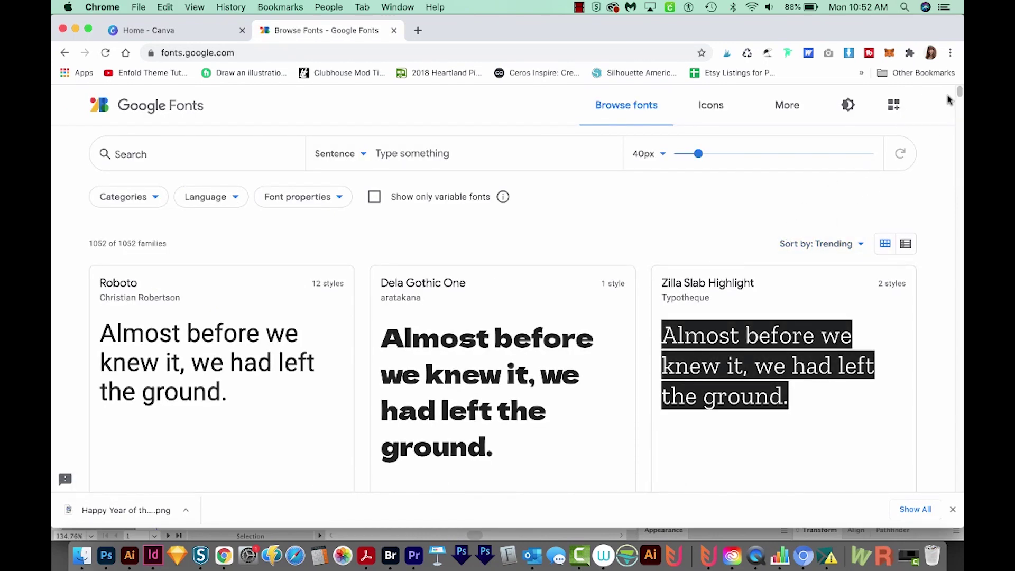
pyautogui.scroll(-5, 759, 170)
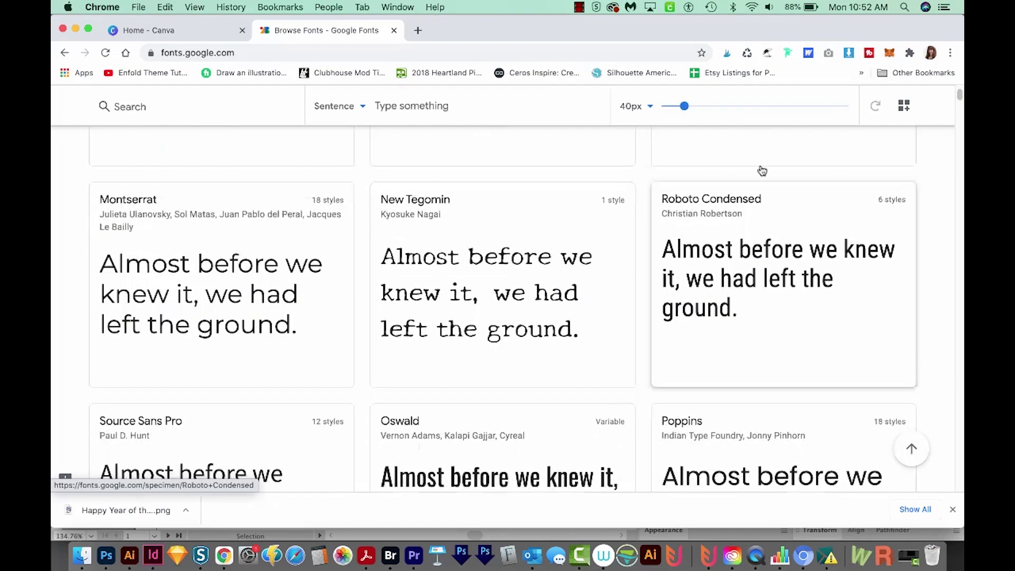
pyautogui.scroll(-3, 759, 171)
pyautogui.scroll(-2, 759, 171)
pyautogui.scroll(-2, 762, 170)
pyautogui.scroll(-2, 761, 170)
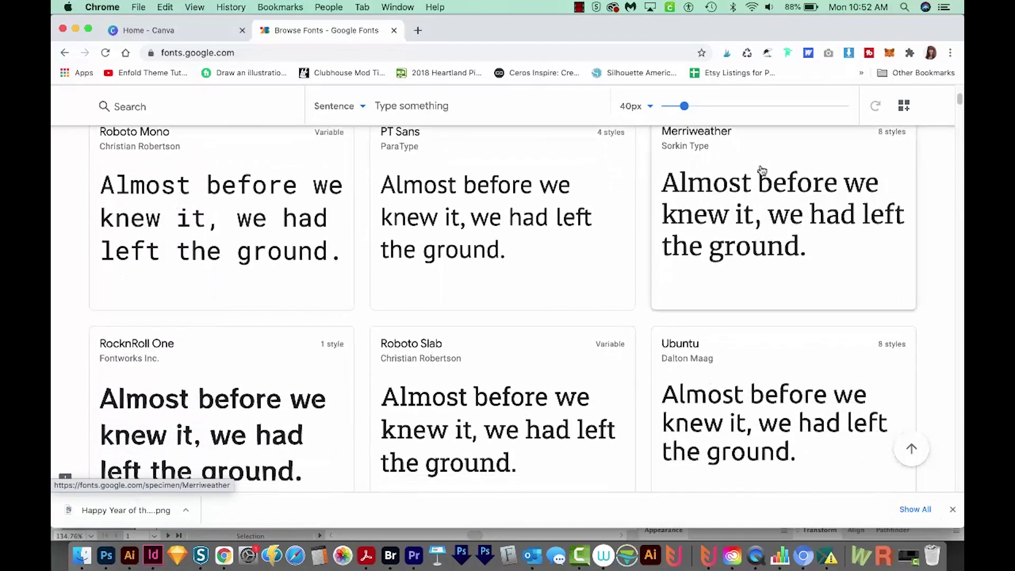
pyautogui.scroll(-3, 761, 170)
pyautogui.scroll(-3, 762, 170)
pyautogui.scroll(-4, 762, 170)
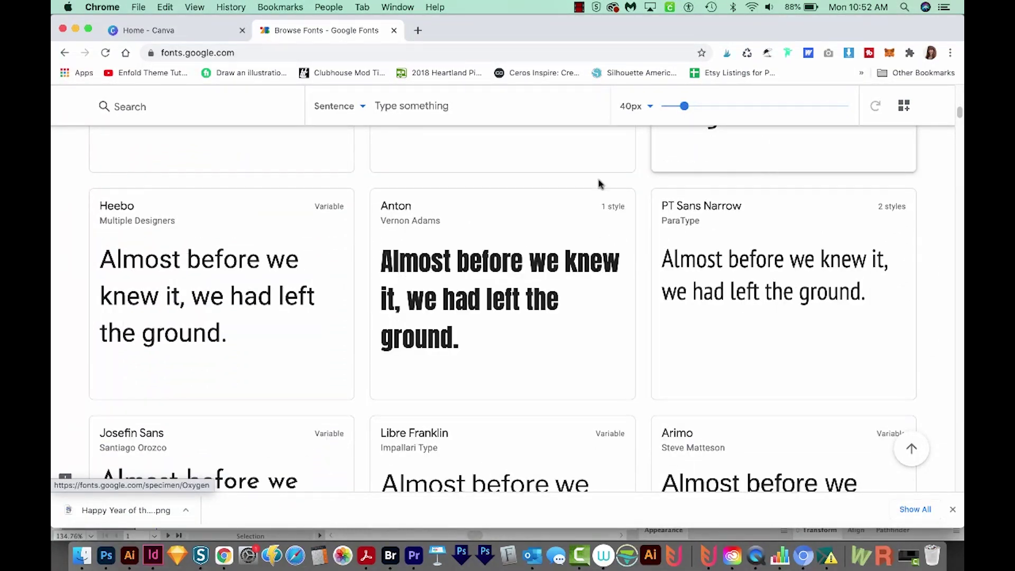
pyautogui.click(527, 299)
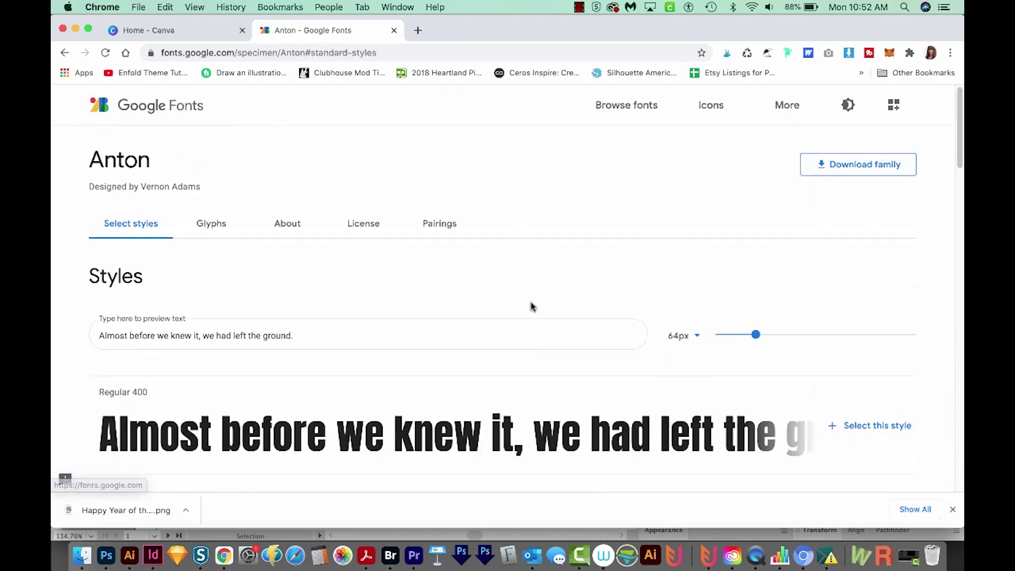
pyautogui.click(850, 167)
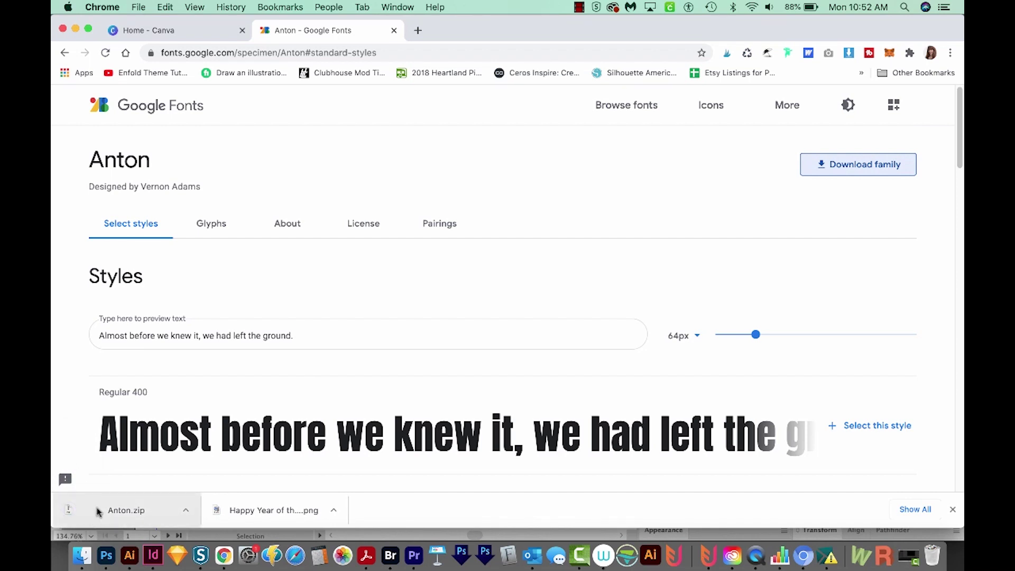
pyautogui.click(187, 511)
# Show Anton.zip in Finder, unzip it and preview Anton-Regular.ttf.
pyautogui.click(188, 511)
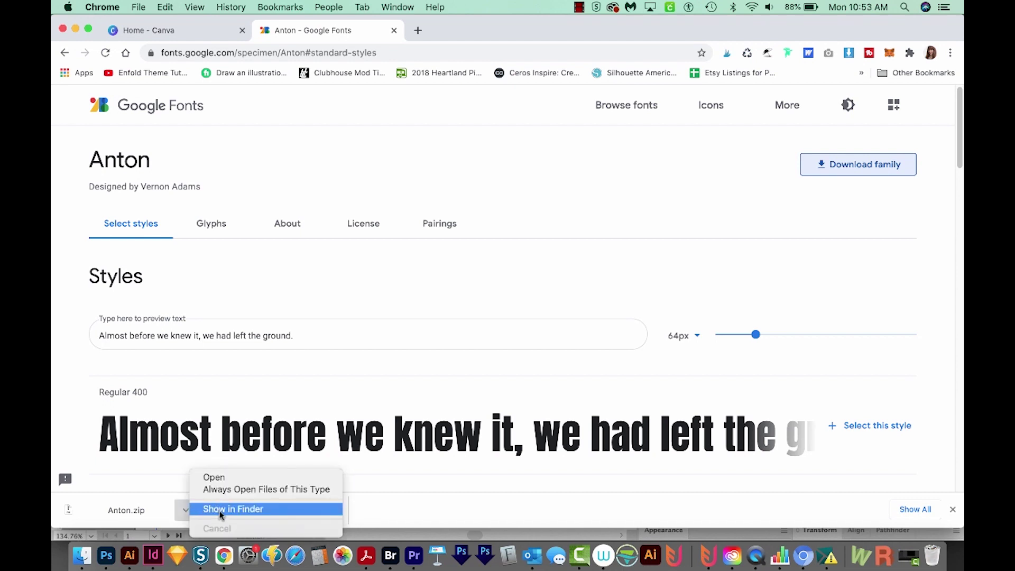
pyautogui.click(220, 512)
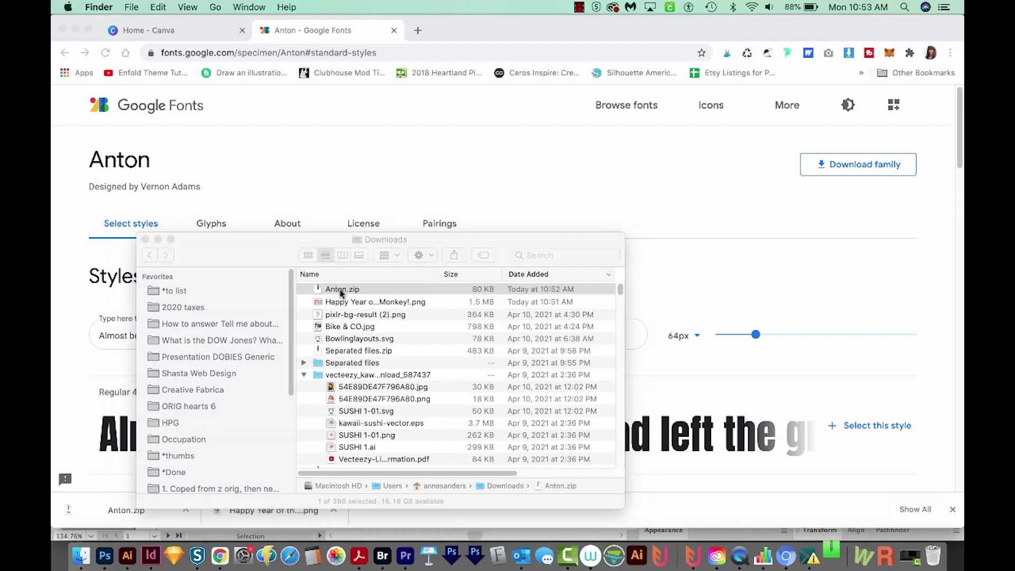
pyautogui.doubleClick(335, 290)
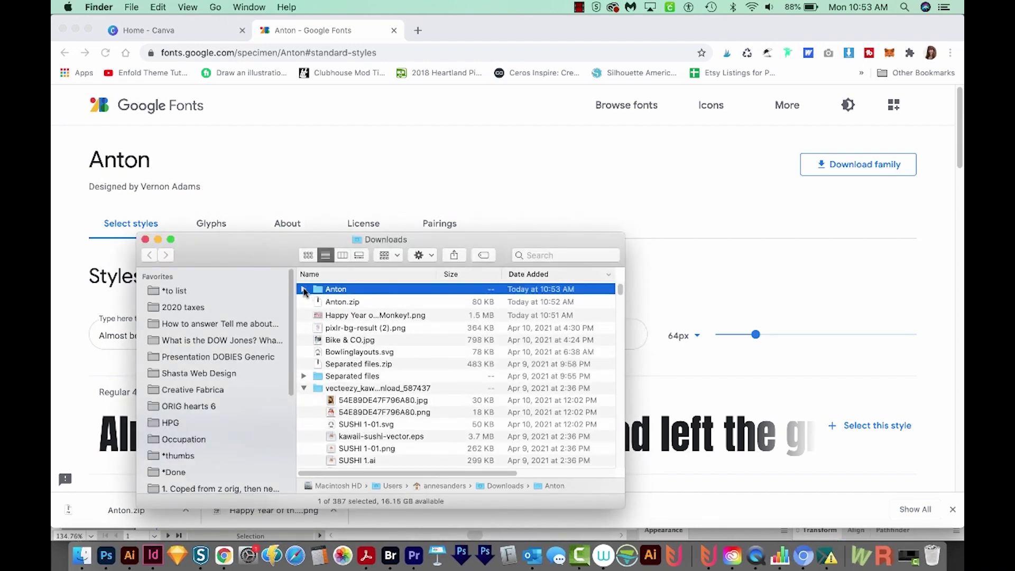
pyautogui.click(304, 290)
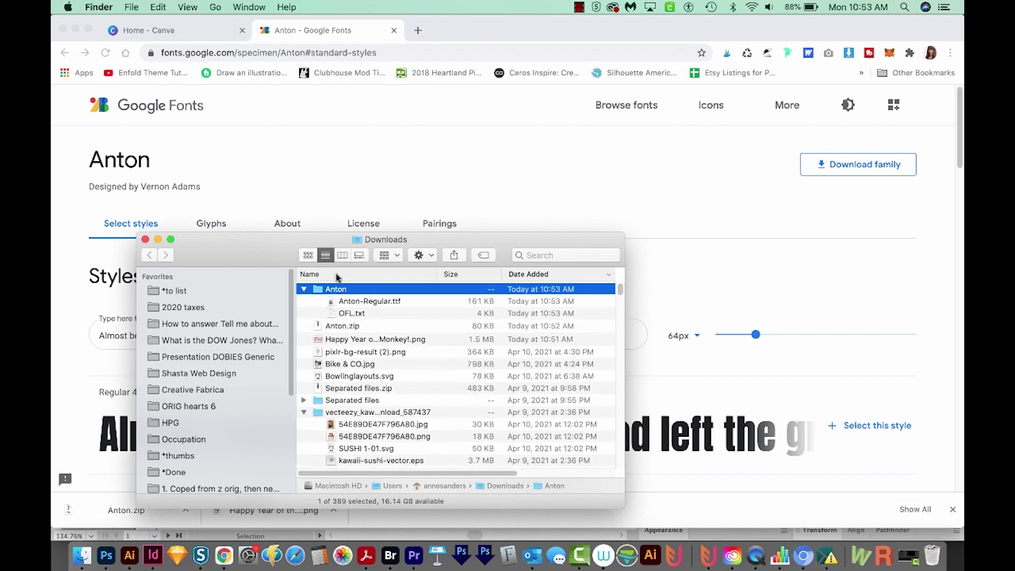
pyautogui.doubleClick(373, 303)
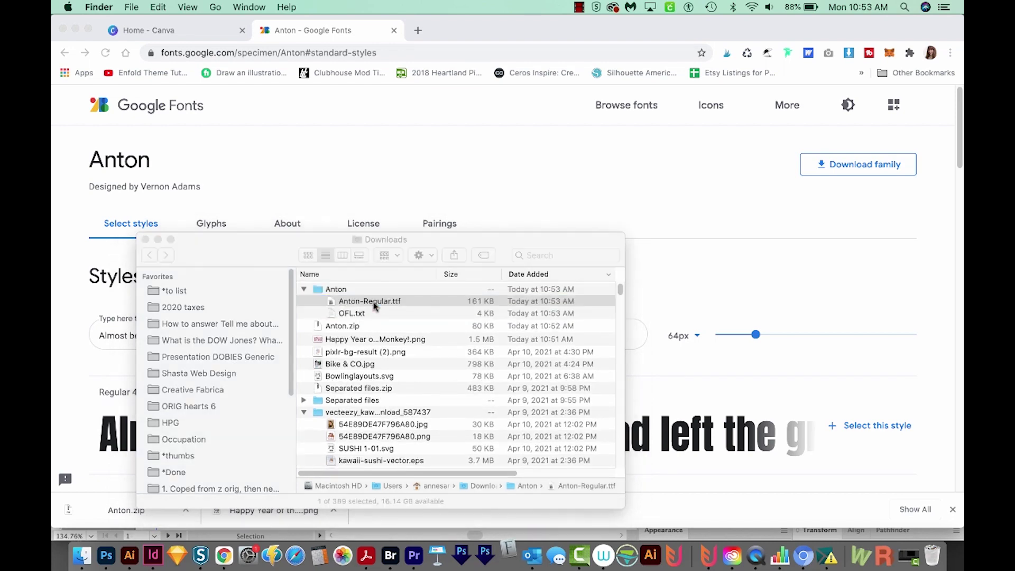
pyautogui.moveTo(640, 231); pyautogui.dragTo(706, 119)
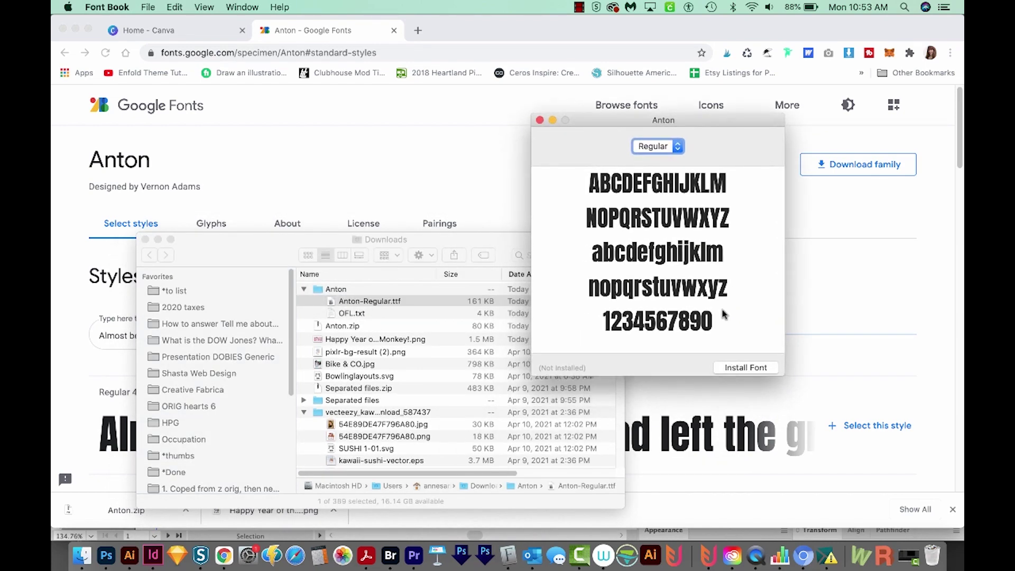
# Install Anton from the Font Book preview and rearrange the Font Book window.
pyautogui.click(746, 369)
pyautogui.click(499, 251)
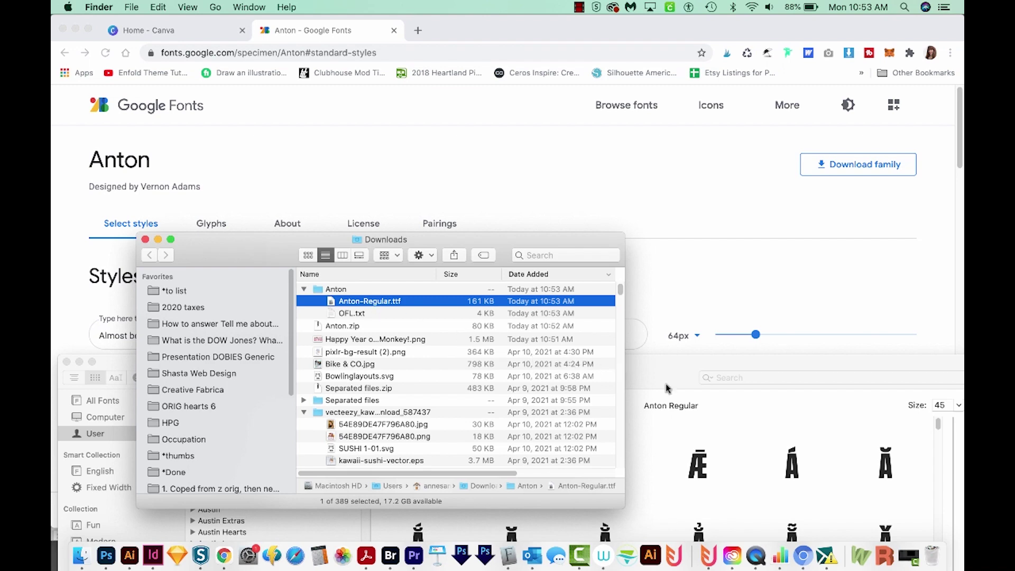
pyautogui.moveTo(666, 379); pyautogui.dragTo(673, 316)
pyautogui.click(498, 243)
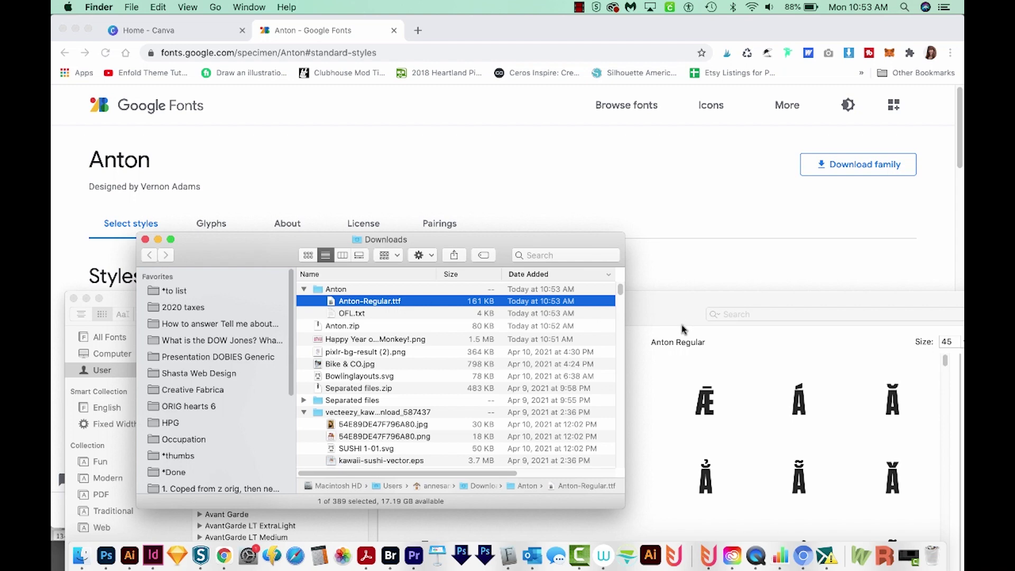
pyautogui.moveTo(682, 315); pyautogui.dragTo(684, 208)
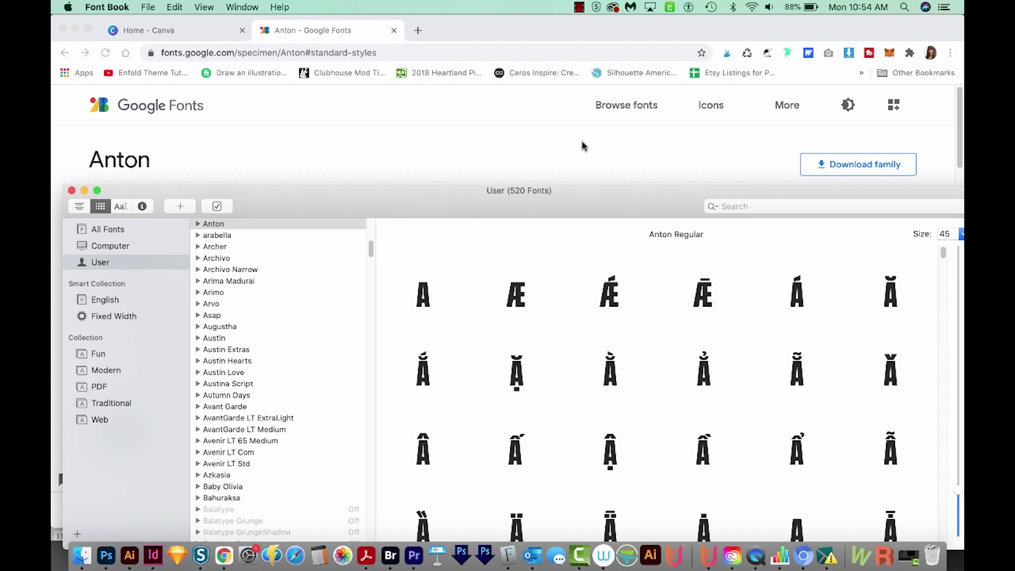
pyautogui.click(571, 160)
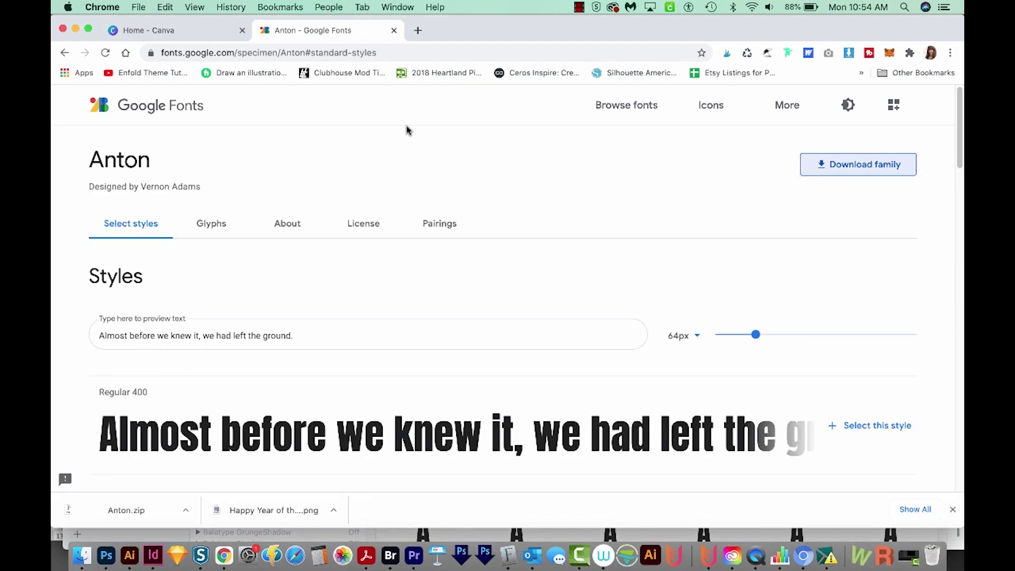
# Search for Font Squirrel in a new tab and follow Acherus Grotesque's Fontspring download link.
pyautogui.click(418, 31)
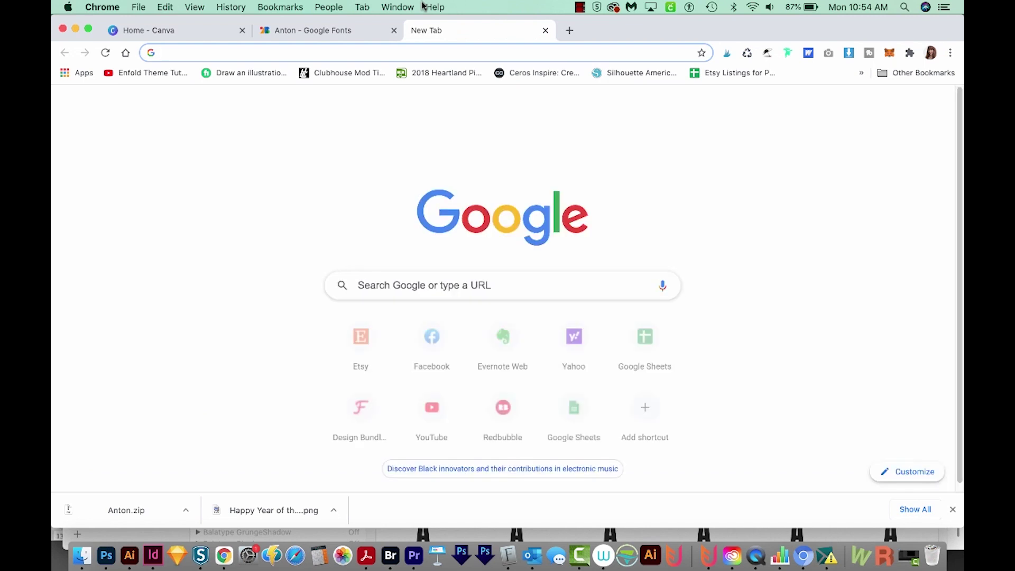
pyautogui.write('fontsqui')
pyautogui.press('Return')
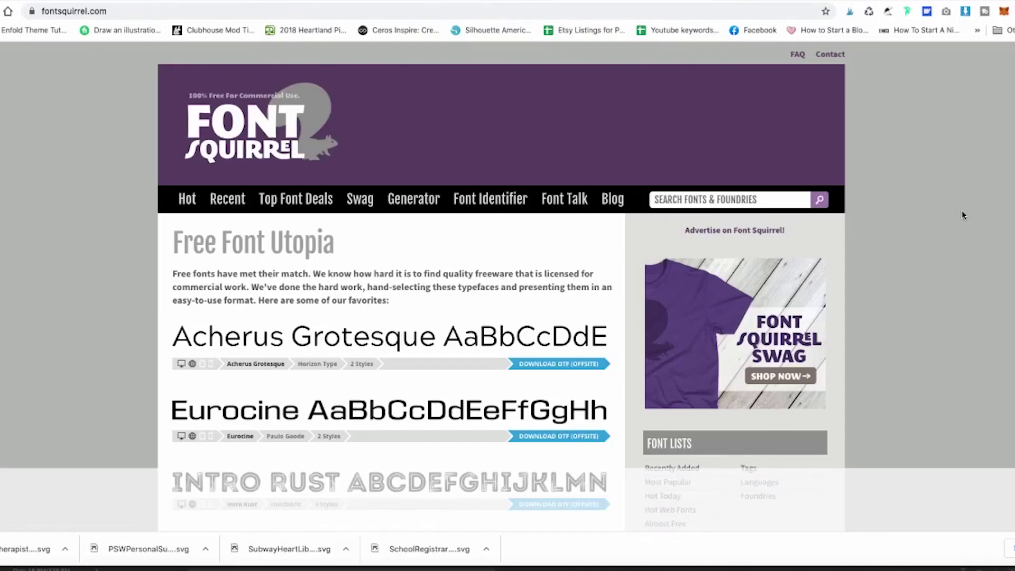
pyautogui.scroll(-1, 962, 210)
pyautogui.scroll(-3, 962, 210)
pyautogui.scroll(-3, 962, 211)
pyautogui.scroll(-1, 962, 210)
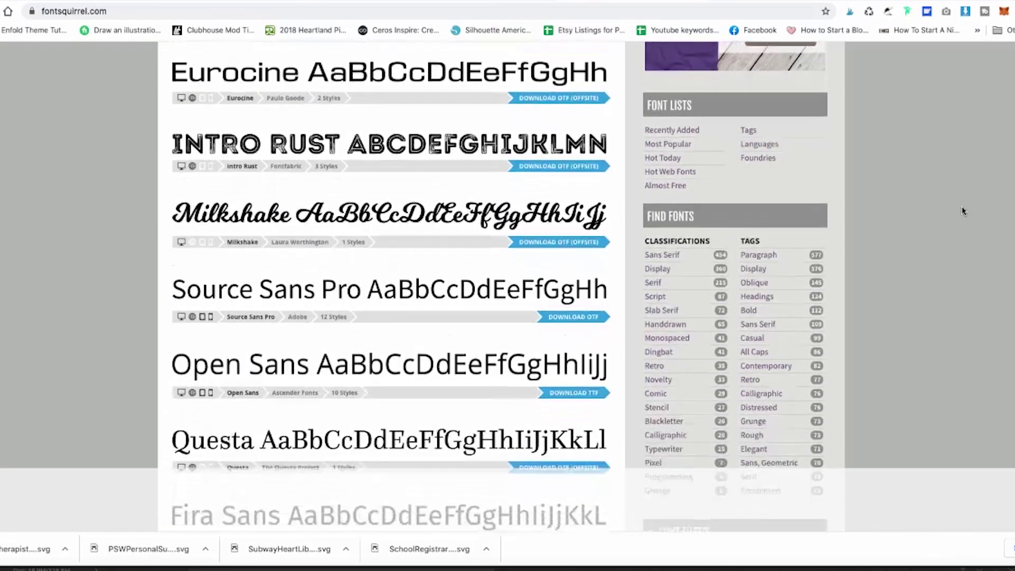
pyautogui.scroll(-2, 961, 206)
pyautogui.scroll(-1, 960, 204)
pyautogui.scroll(-2, 959, 203)
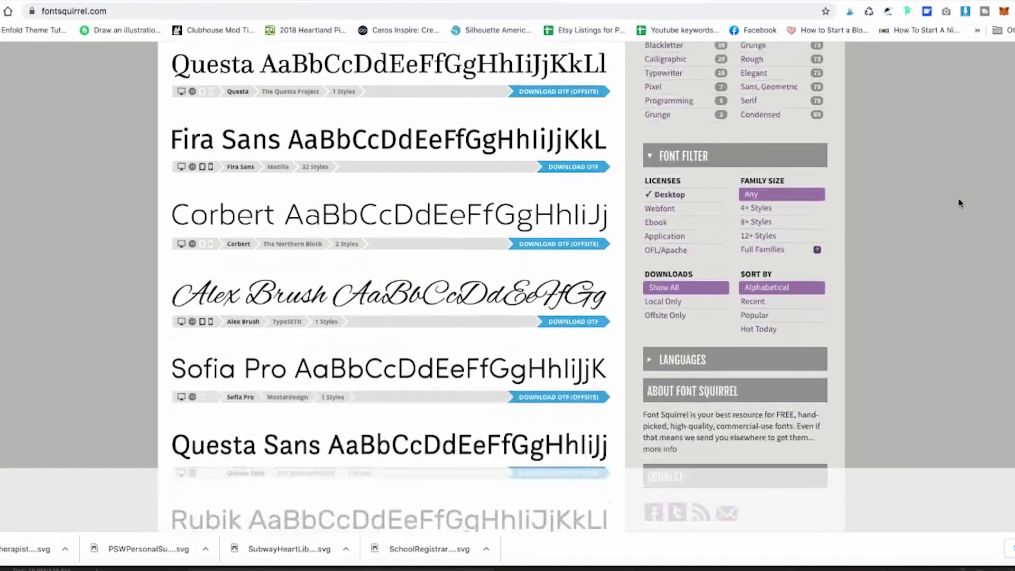
pyautogui.scroll(-1, 960, 204)
pyautogui.scroll(-1, 959, 202)
pyautogui.scroll(-2, 961, 201)
pyautogui.scroll(-1, 960, 201)
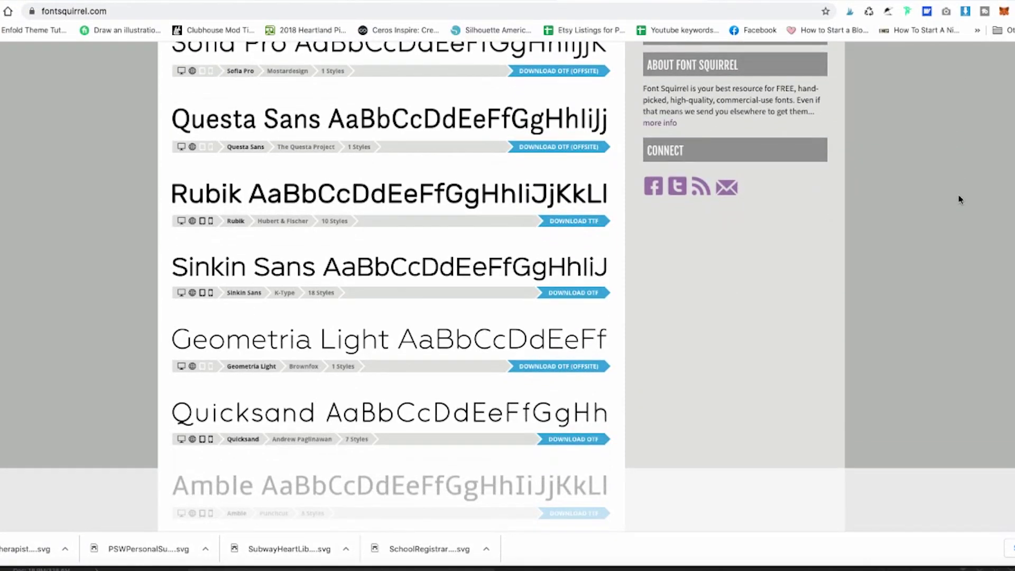
pyautogui.scroll(-1, 959, 200)
pyautogui.scroll(-2, 959, 200)
pyautogui.scroll(-1, 959, 200)
pyautogui.scroll(-1, 960, 201)
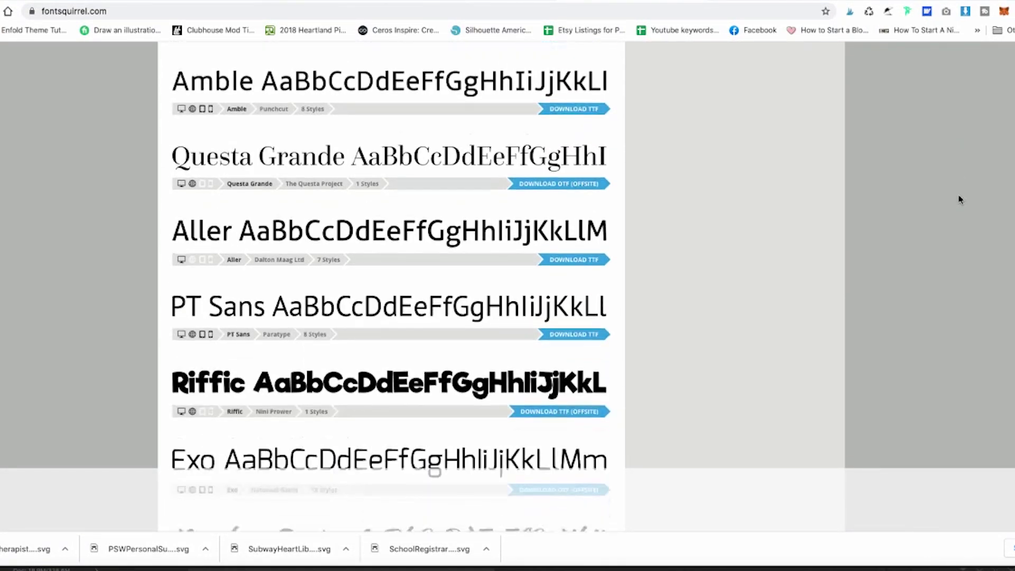
pyautogui.scroll(-2, 960, 200)
pyautogui.scroll(-1, 960, 200)
pyautogui.scroll(-1, 961, 200)
pyautogui.scroll(-2, 959, 200)
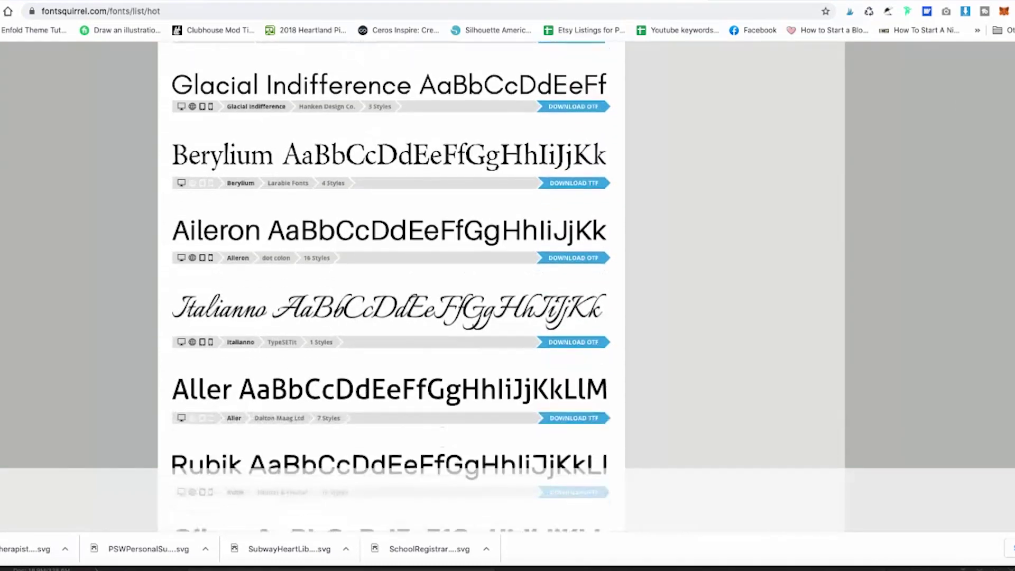
pyautogui.scroll(-2, 960, 200)
pyautogui.scroll(-1, 960, 200)
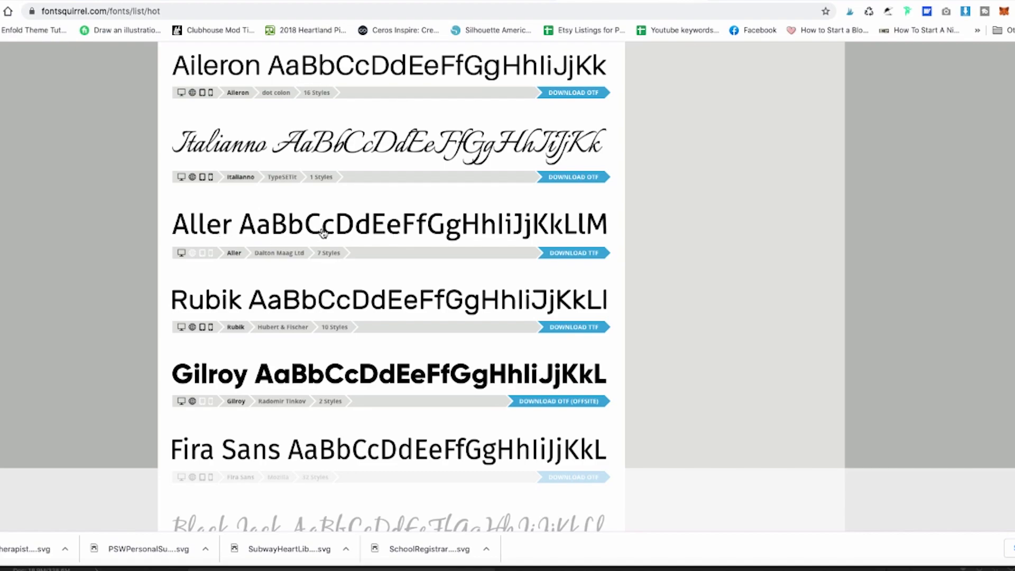
pyautogui.scroll(1, 486, 155)
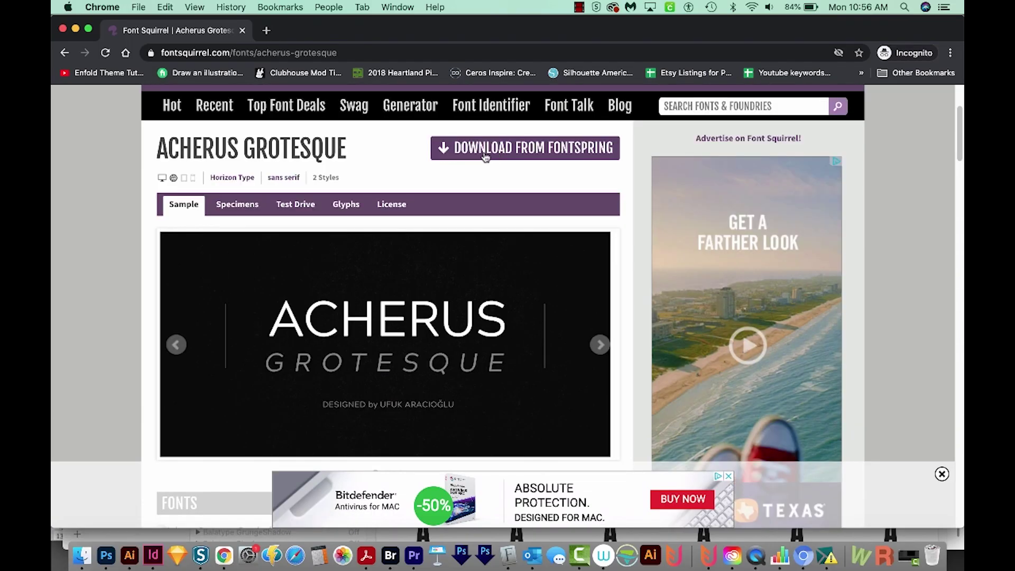
pyautogui.click(511, 151)
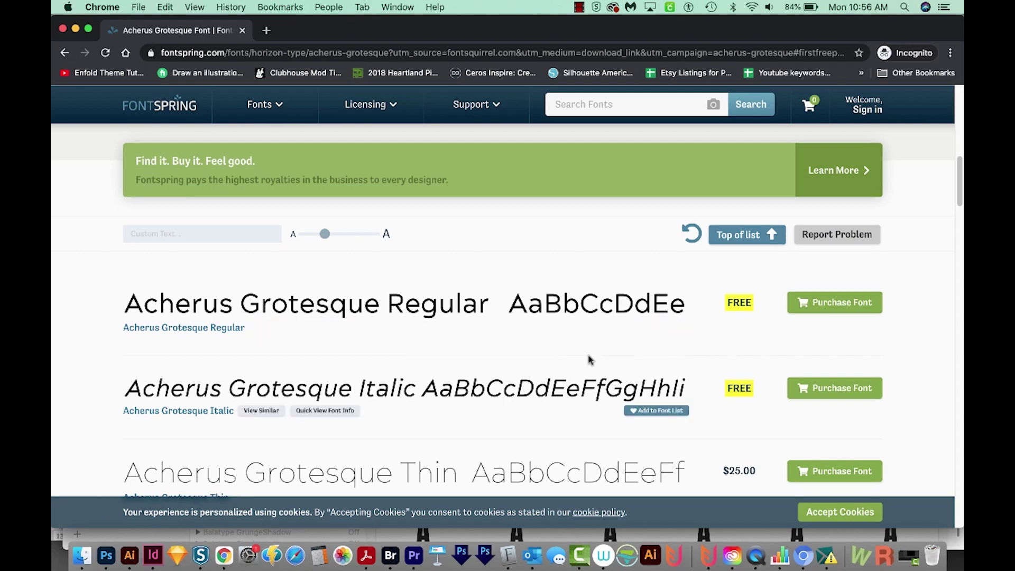
# Add free Desktop and Web Font licenses for Acherus Grotesque Regular and view the $0.00 cart.
pyautogui.click(835, 310)
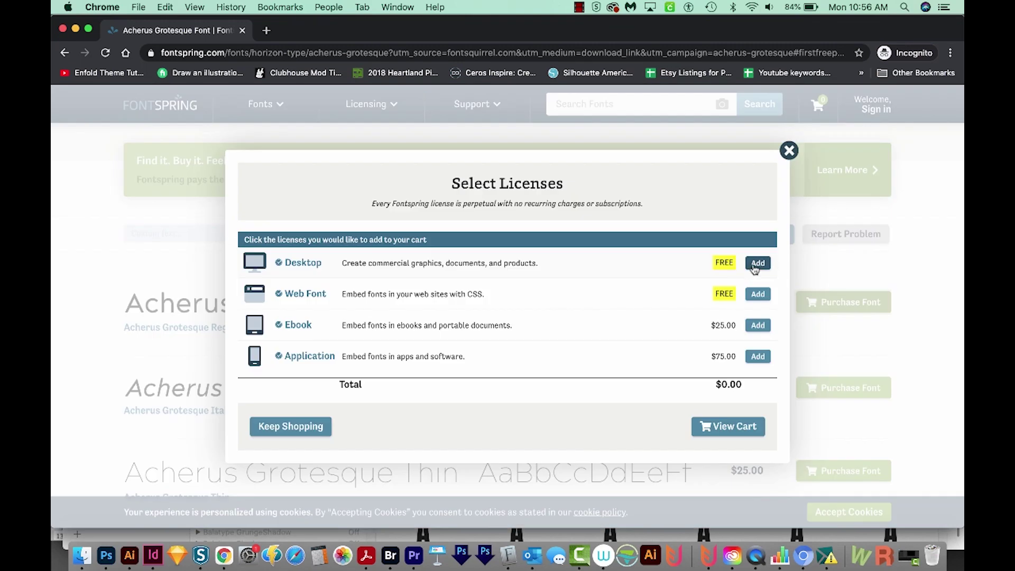
pyautogui.click(755, 263)
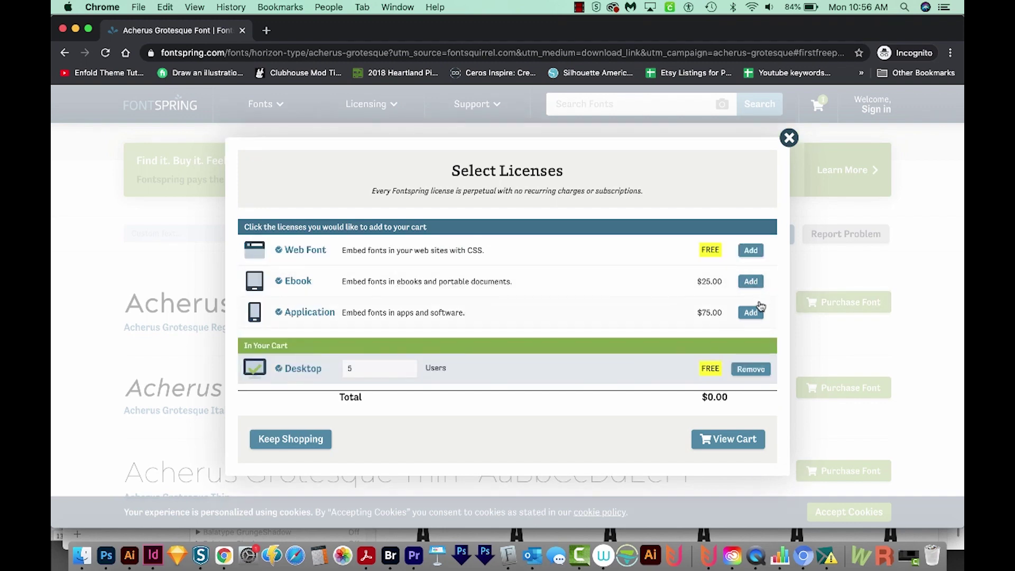
pyautogui.click(729, 440)
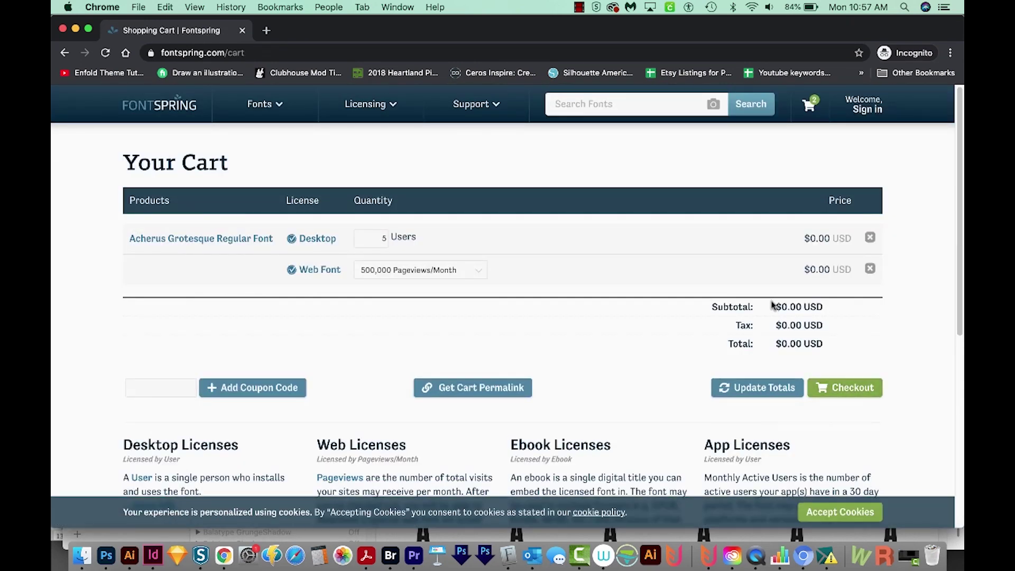
pyautogui.click(866, 388)
pyautogui.press('super+w')
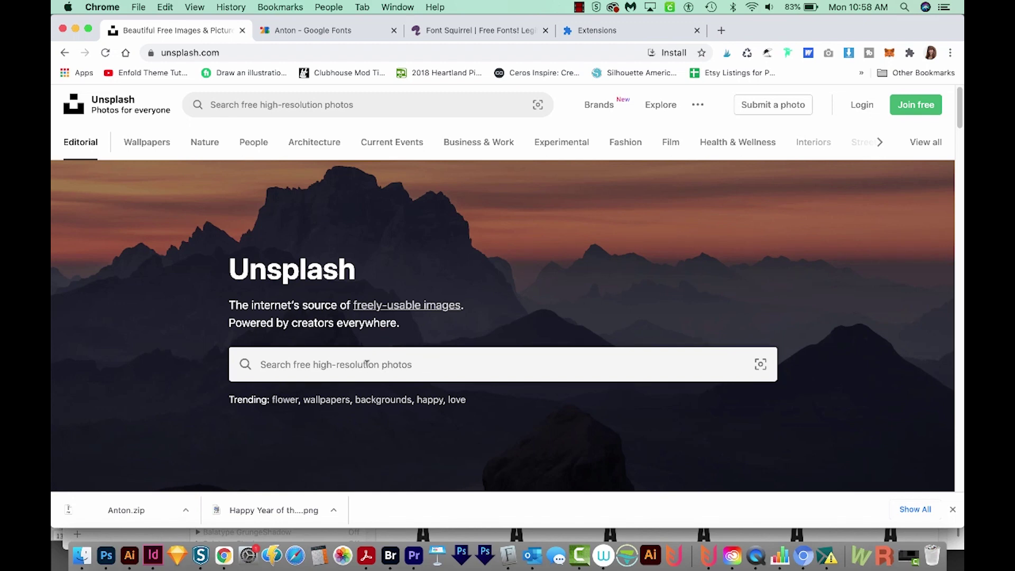
pyautogui.scroll(-5, 924, 178)
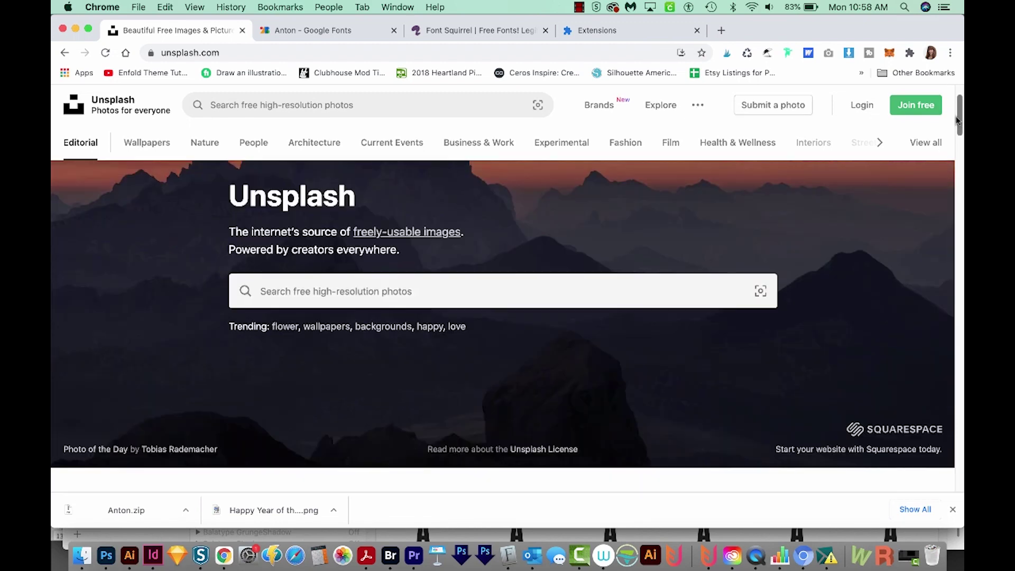
pyautogui.scroll(-3, 917, 174)
pyautogui.scroll(-3, 912, 190)
pyautogui.scroll(-2, 908, 211)
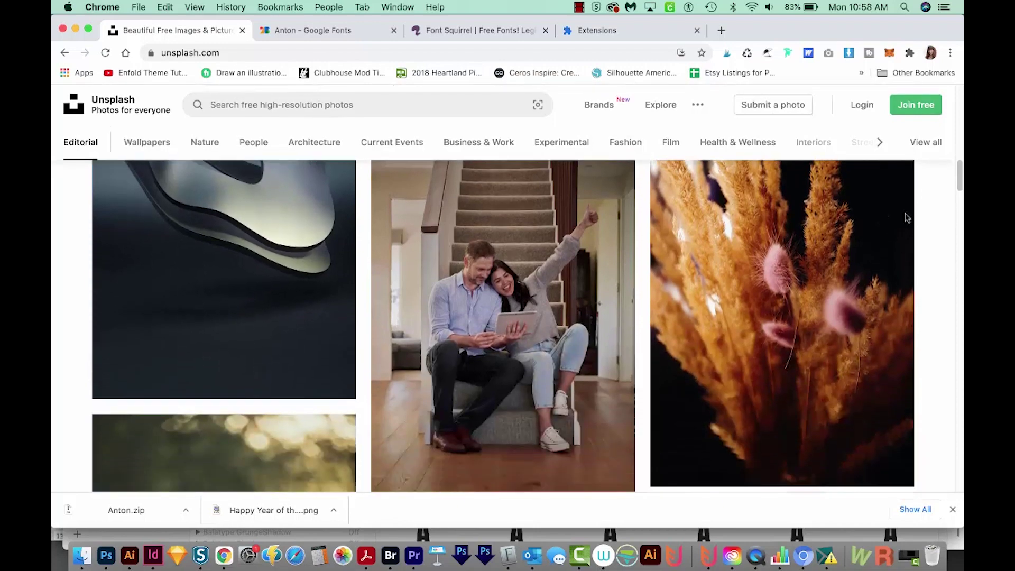
pyautogui.scroll(-1, 904, 226)
pyautogui.scroll(-3, 904, 221)
pyautogui.scroll(-3, 893, 245)
pyautogui.scroll(10, 634, 302)
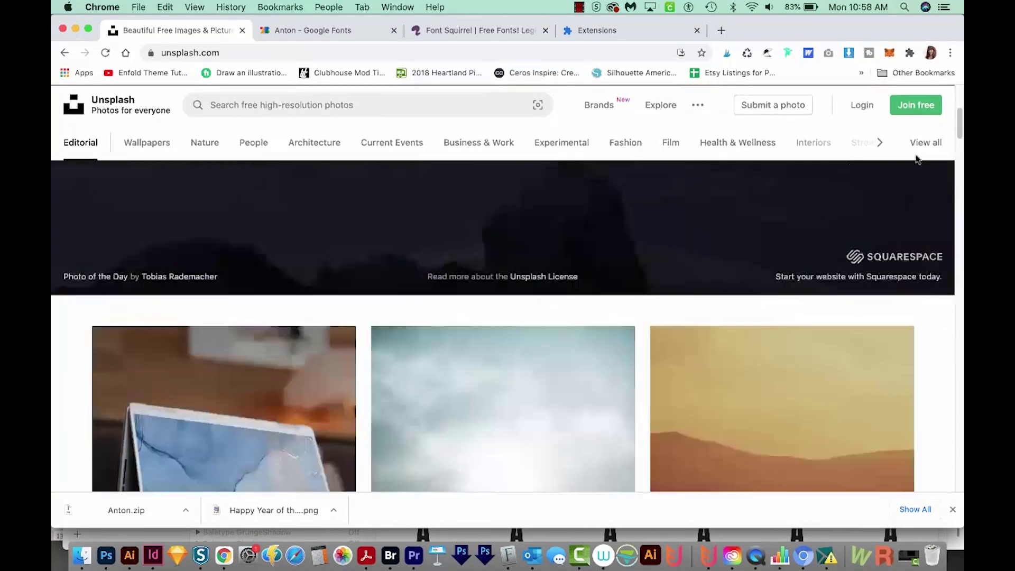
pyautogui.scroll(3, 338, 364)
# Search Unsplash for 'businessman' and preview the man-at-desk photo.
pyautogui.click(337, 364)
pyautogui.scroll(-1, 503, 345)
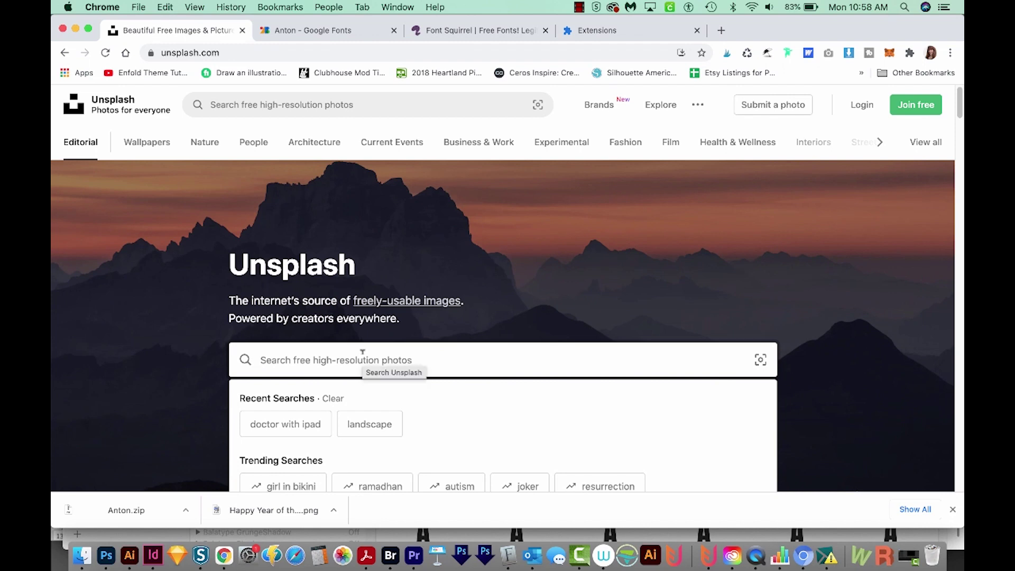
pyautogui.write('businessm')
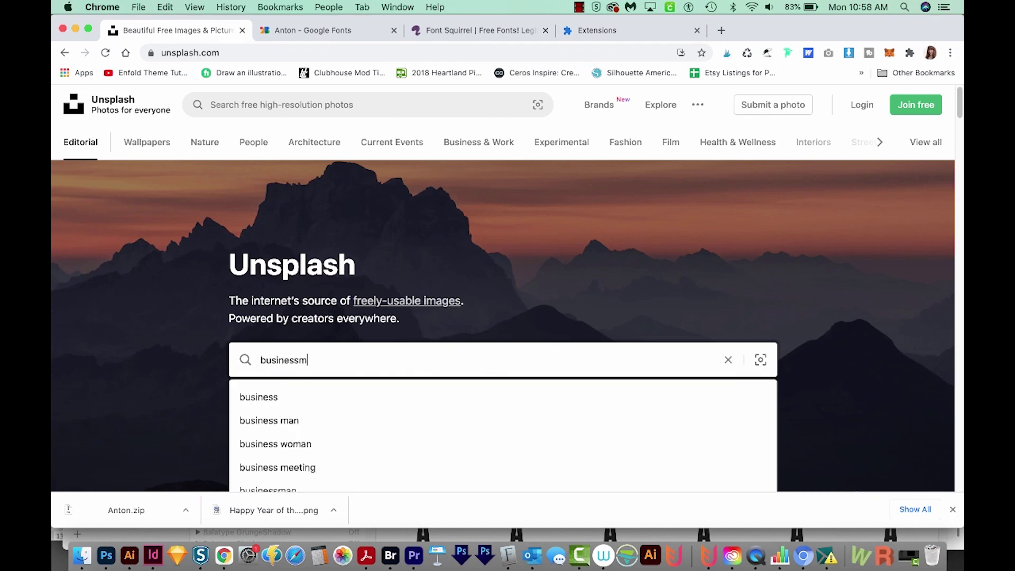
pyautogui.write('an')
pyautogui.press('Return')
pyautogui.scroll(-3, 912, 257)
pyautogui.scroll(-2, 913, 258)
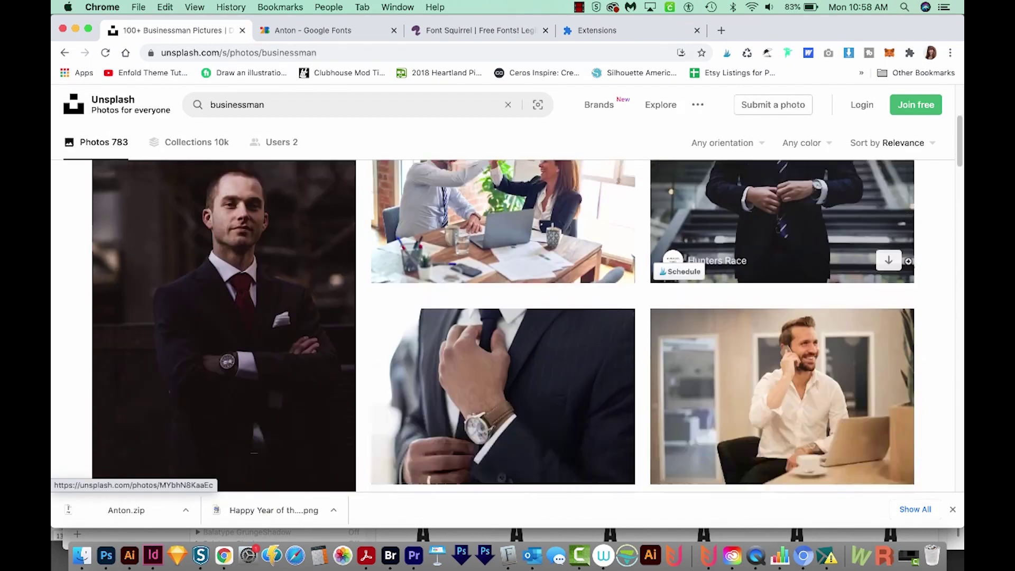
pyautogui.scroll(-2, 914, 257)
pyautogui.scroll(-1, 913, 257)
pyautogui.scroll(-2, 911, 267)
pyautogui.scroll(-1, 911, 268)
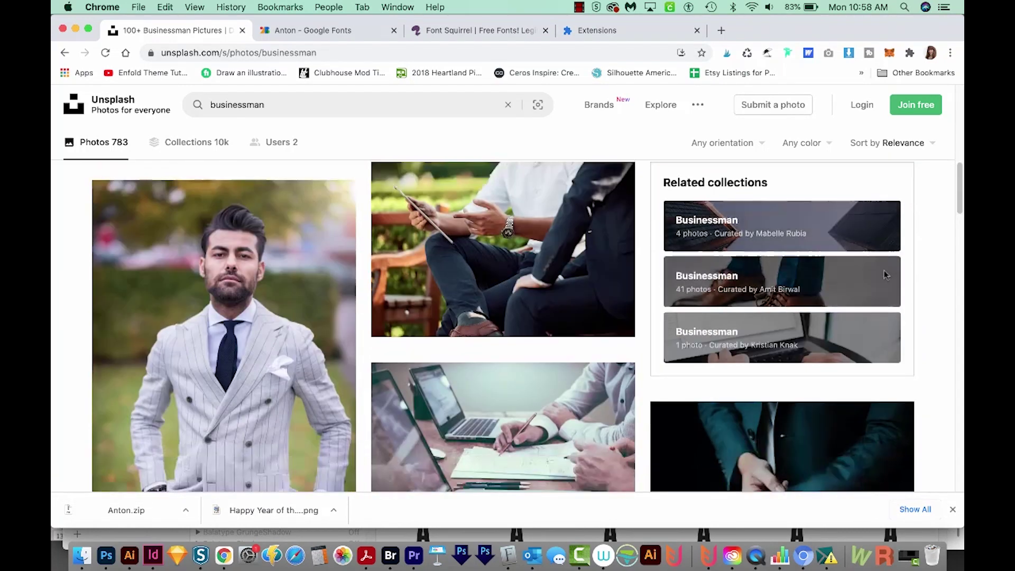
pyautogui.scroll(-2, 885, 274)
pyautogui.scroll(-1, 885, 275)
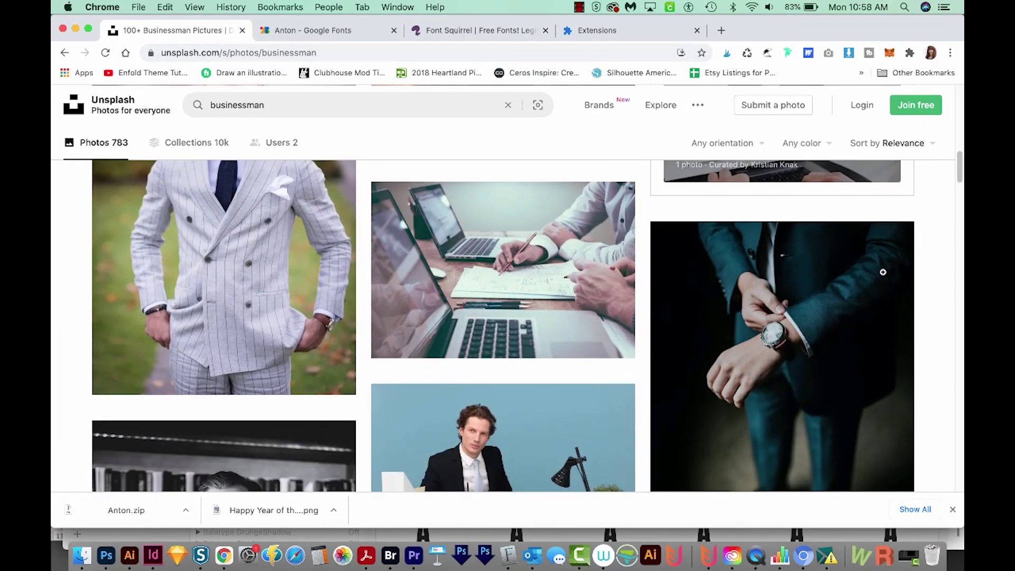
pyautogui.scroll(-1, 886, 275)
pyautogui.scroll(-2, 885, 275)
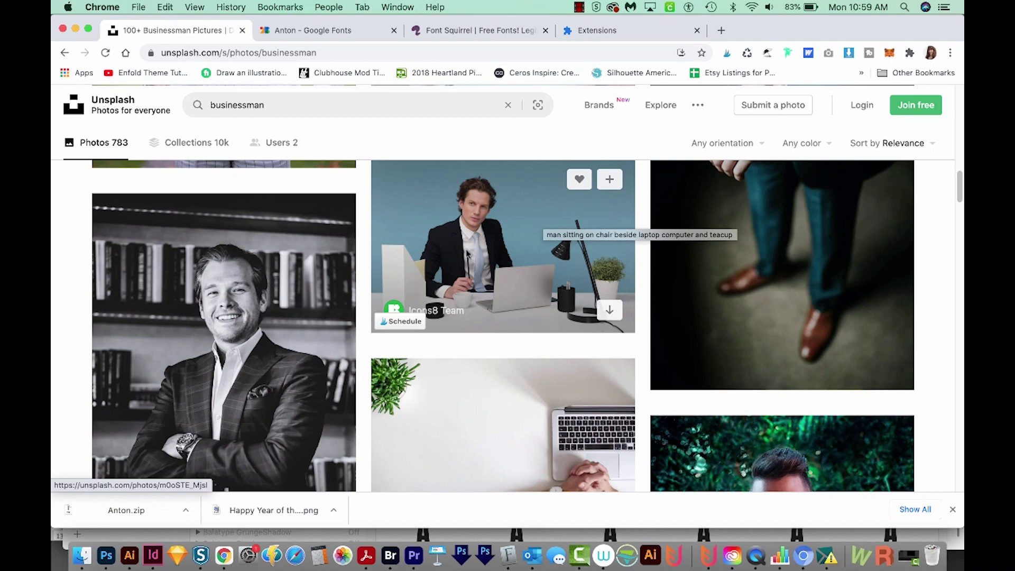
pyautogui.click(467, 253)
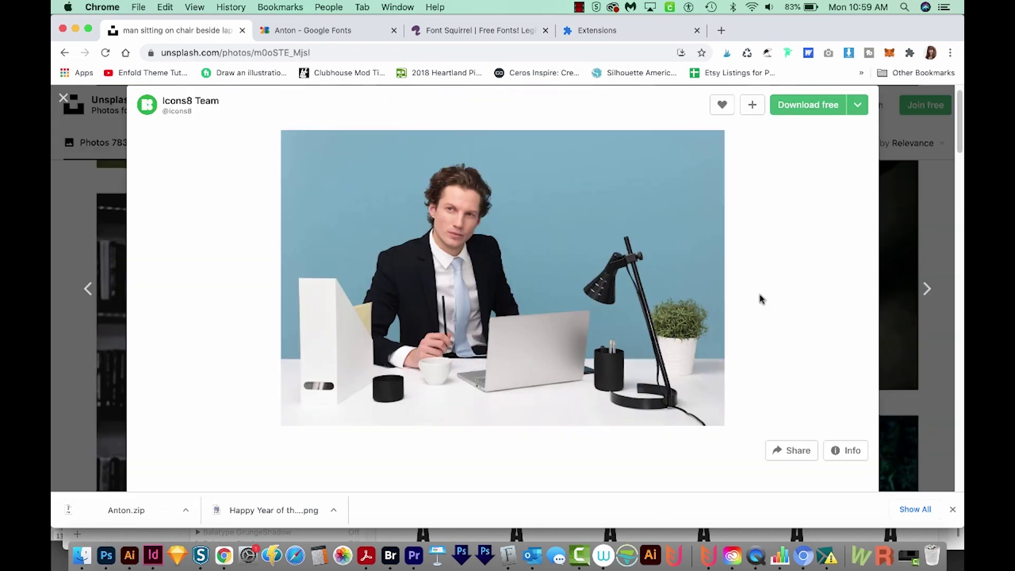
pyautogui.click(54, 127)
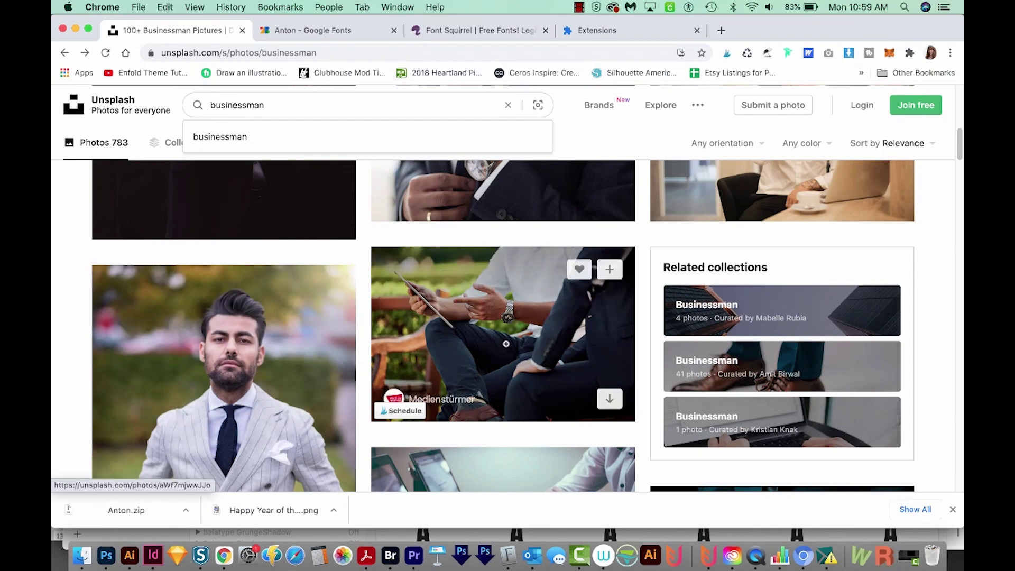
# Download the two-businessmen park photo for free and check its other sizes.
pyautogui.click(489, 330)
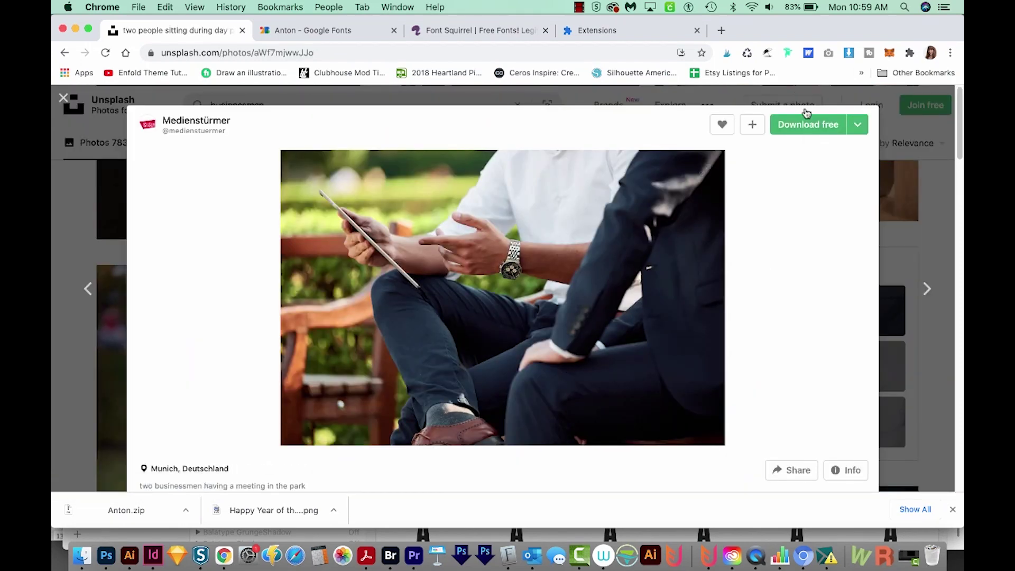
pyautogui.click(809, 132)
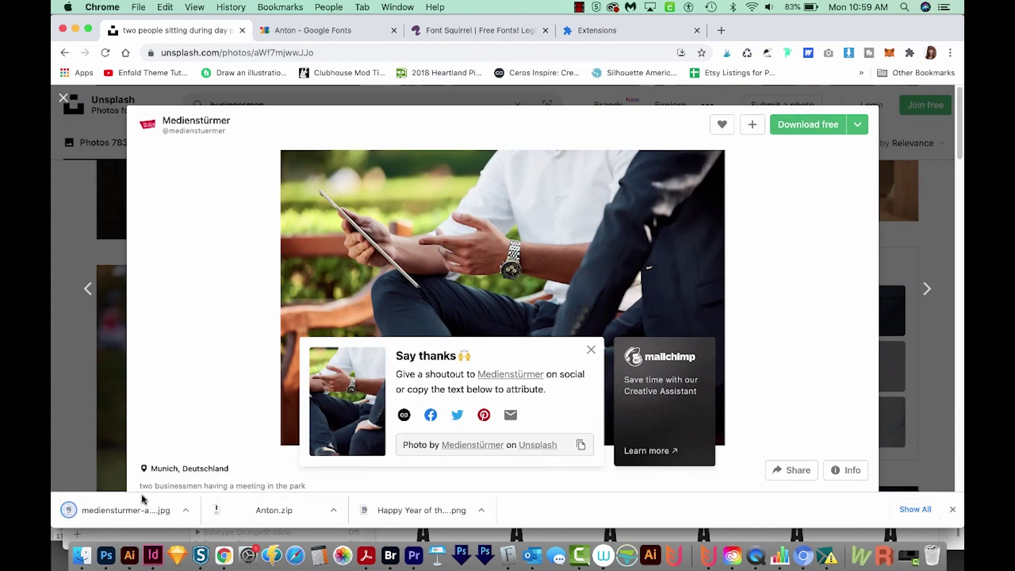
pyautogui.click(861, 131)
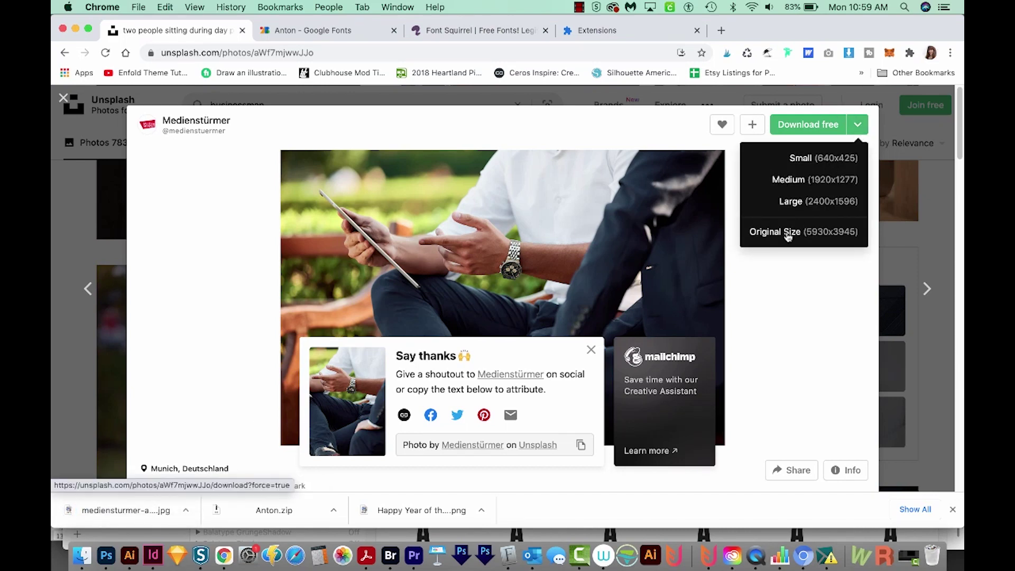
pyautogui.click(343, 36)
pyautogui.press('super+l')
pyautogui.write('pex')
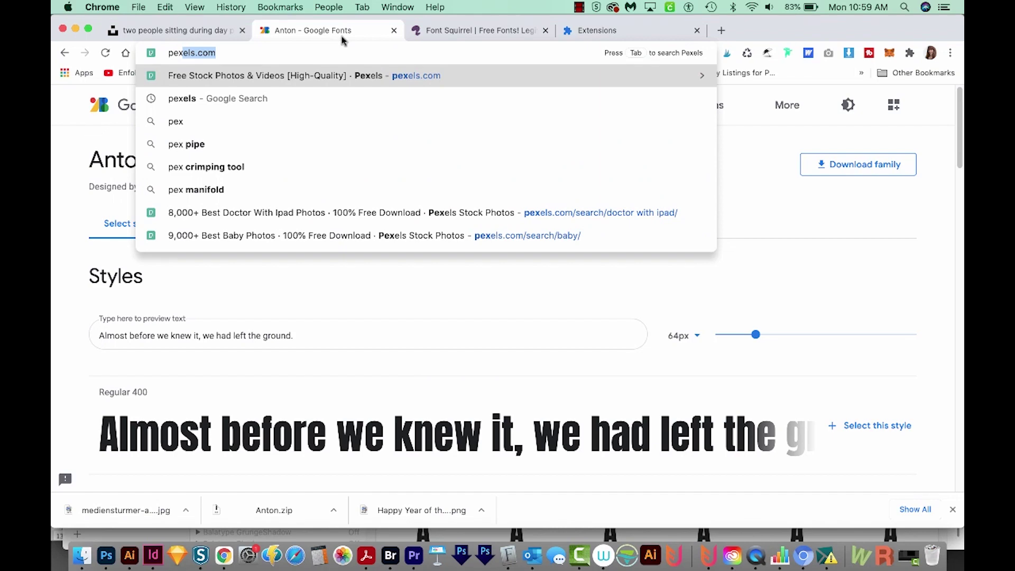
# Open Pexels, search for 'running', and switch the results to Videos.
pyautogui.press('Return')
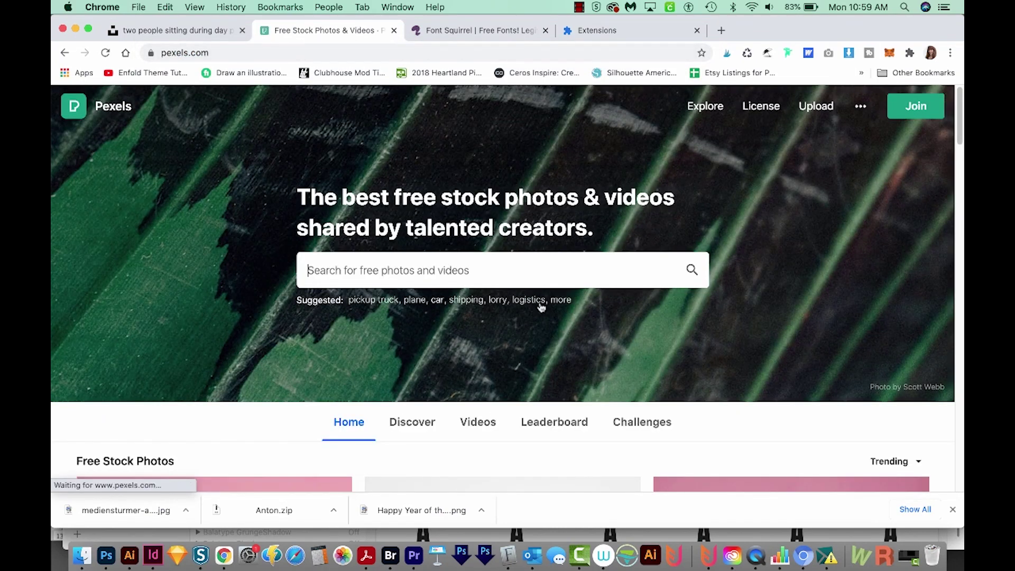
pyautogui.scroll(-5, 555, 314)
pyautogui.scroll(-2, 626, 318)
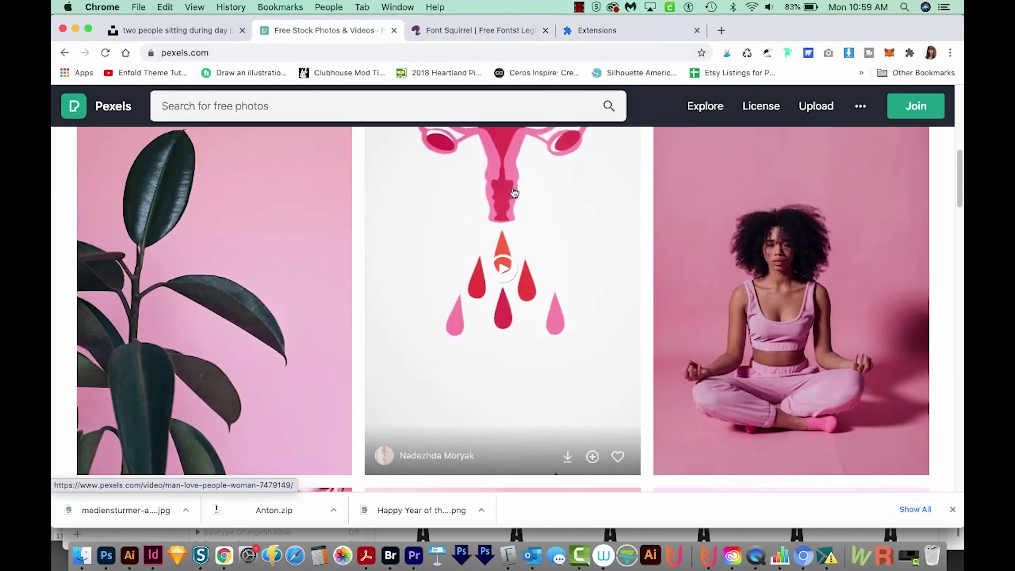
pyautogui.scroll(-5, 592, 272)
pyautogui.scroll(-2, 737, 340)
pyautogui.scroll(-1, 740, 336)
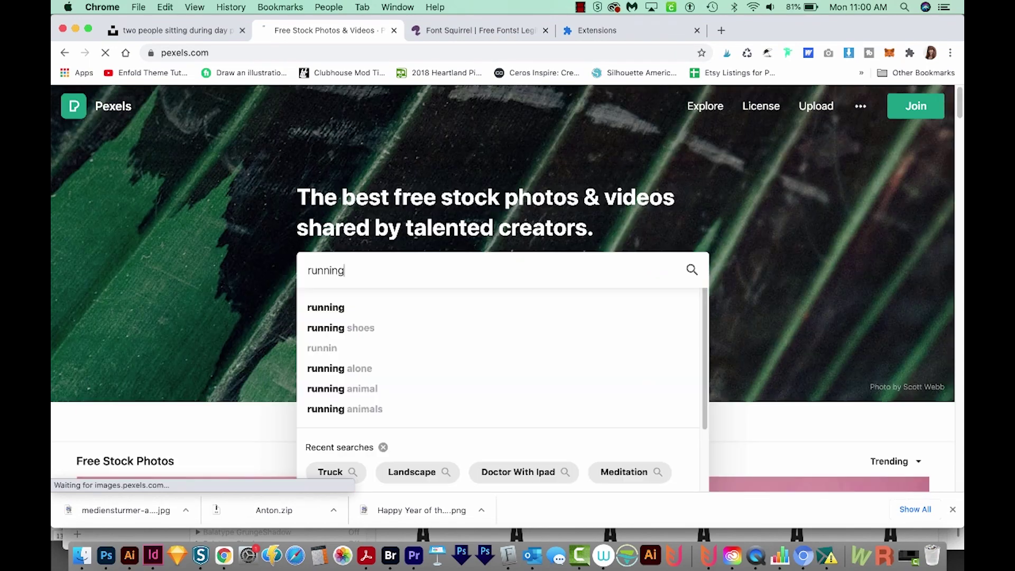
pyautogui.press('Return')
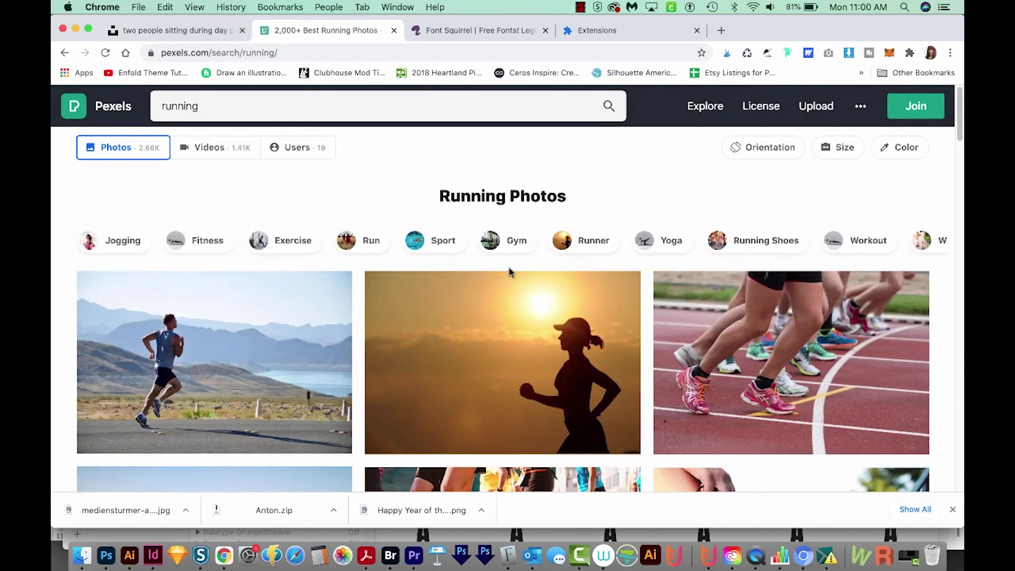
pyautogui.scroll(-2, 713, 357)
pyautogui.scroll(-1, 823, 362)
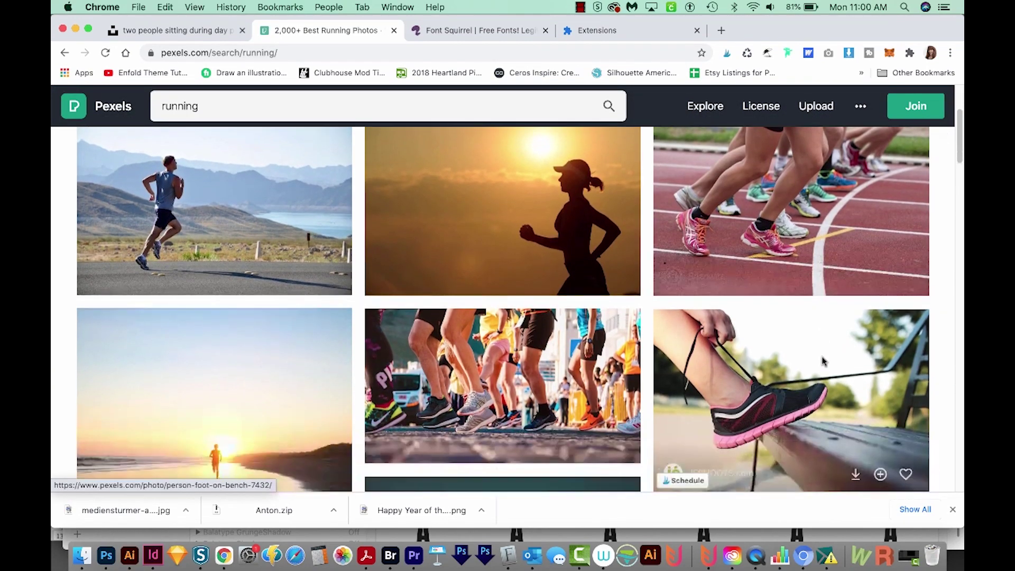
pyautogui.scroll(-3, 822, 361)
pyautogui.scroll(-1, 822, 361)
pyautogui.scroll(-1, 822, 362)
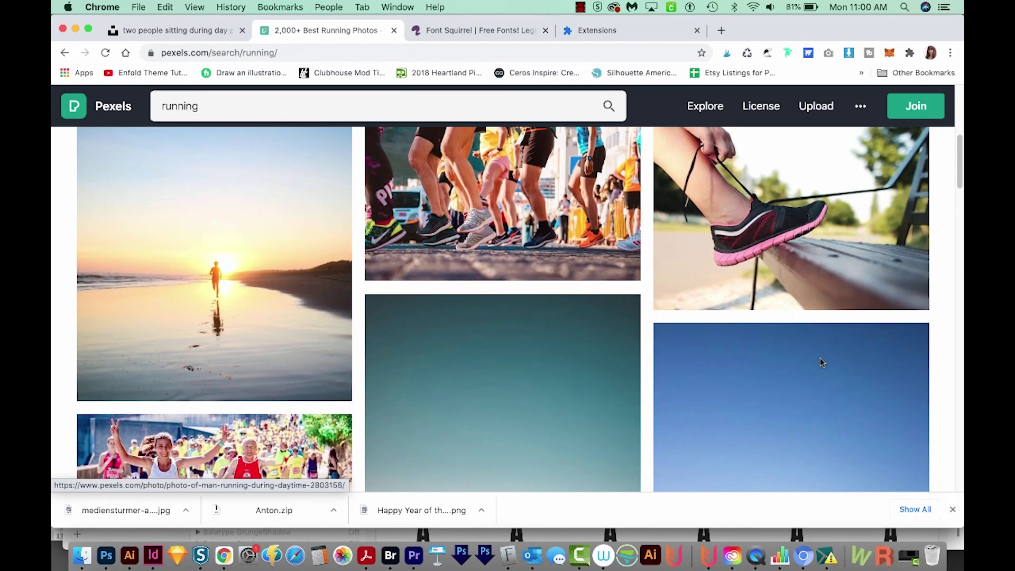
pyautogui.scroll(-5, 821, 363)
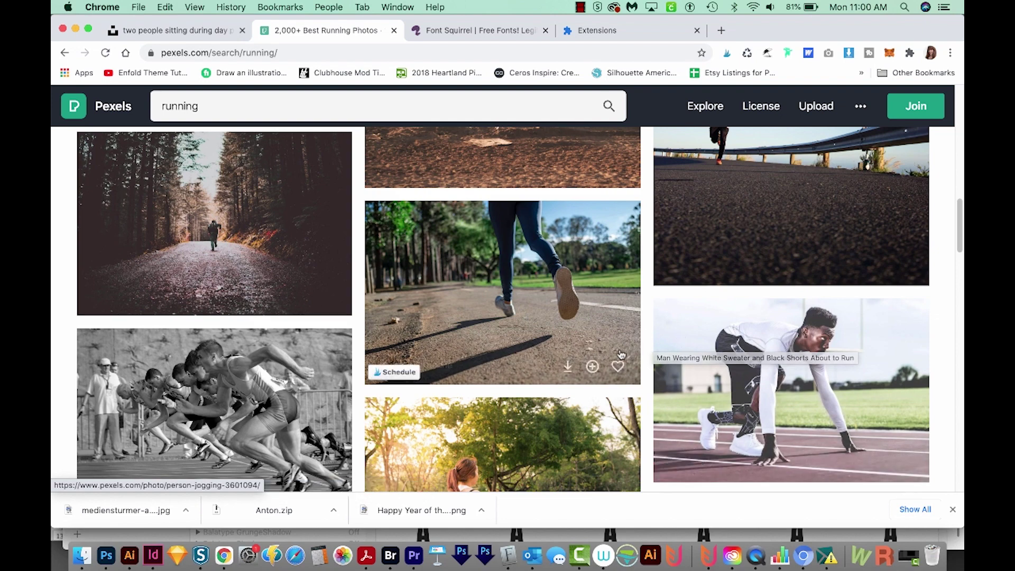
pyautogui.scroll(15, 476, 333)
pyautogui.click(208, 153)
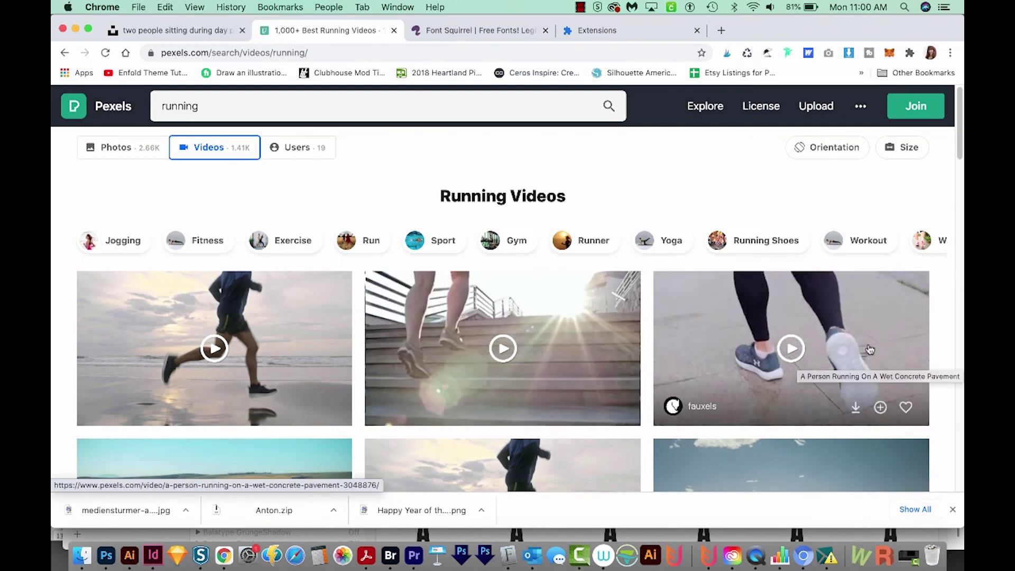
pyautogui.moveTo(791, 342)
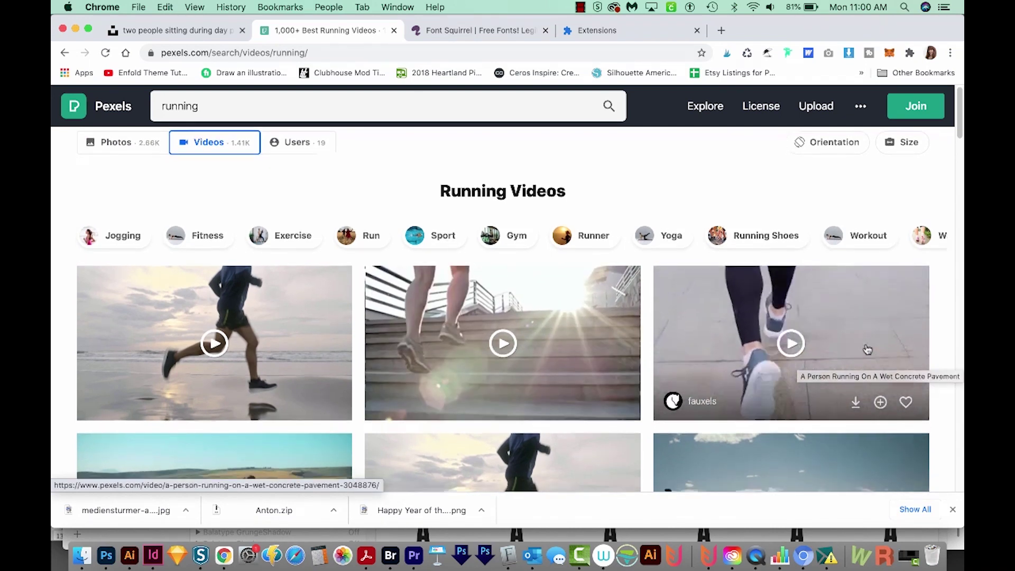
pyautogui.scroll(-2, 870, 350)
pyautogui.scroll(-2, 870, 349)
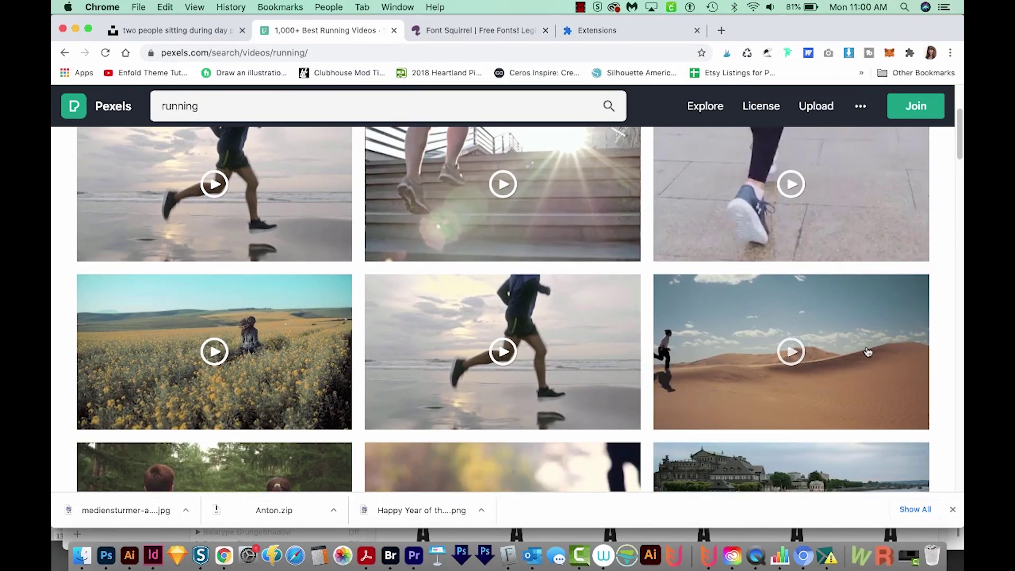
pyautogui.scroll(3, 891, 297)
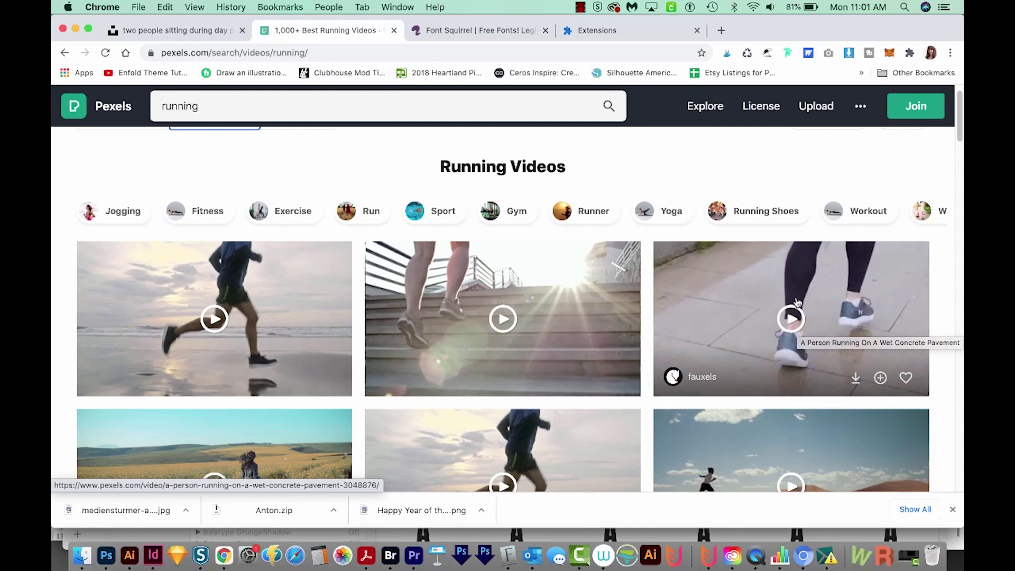
pyautogui.moveTo(545, 329)
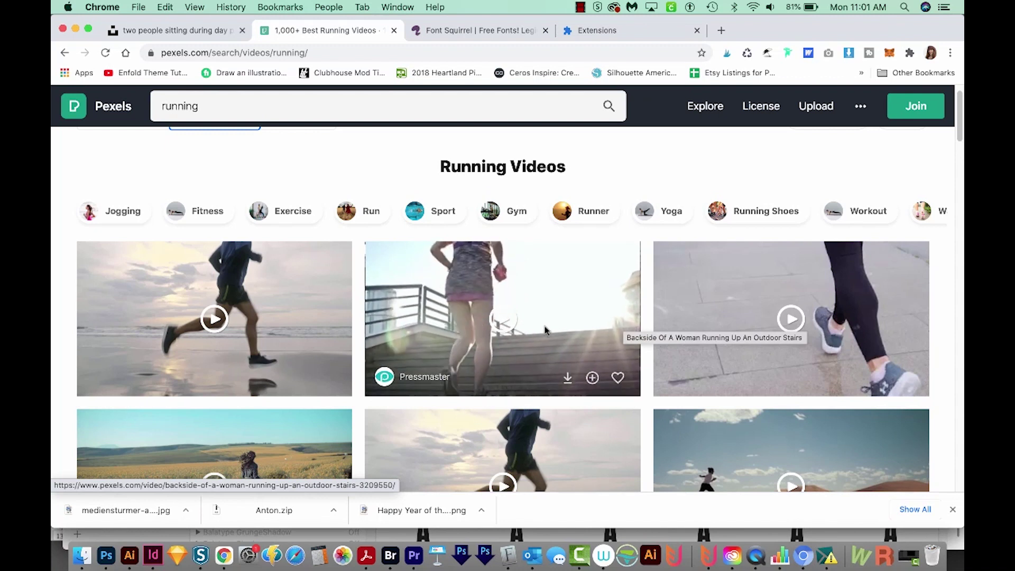
# Go to duotone.shapefactory.co in the current tab.
pyautogui.click(336, 54)
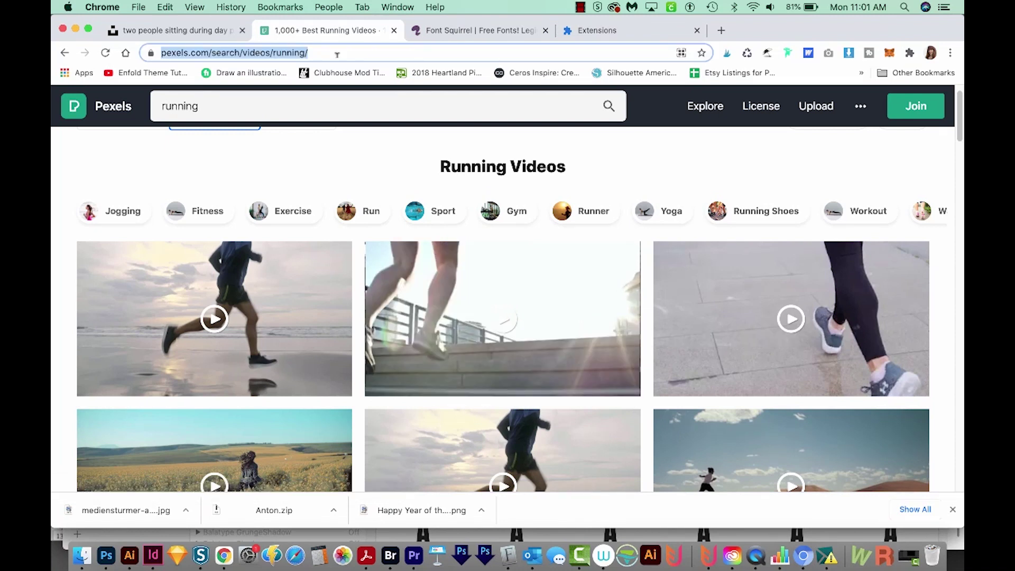
pyautogui.press('BackSpace')
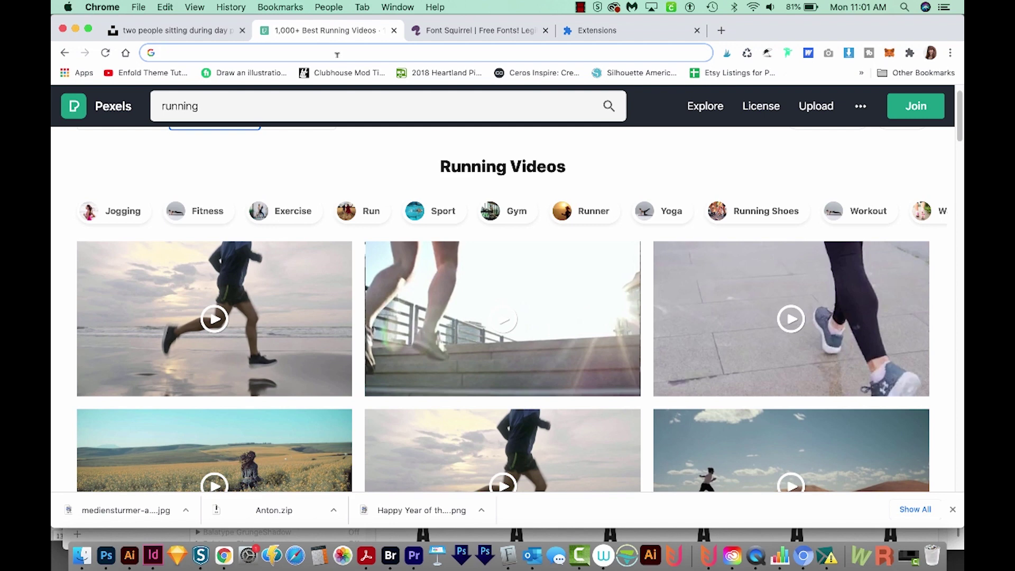
pyautogui.write('duo')
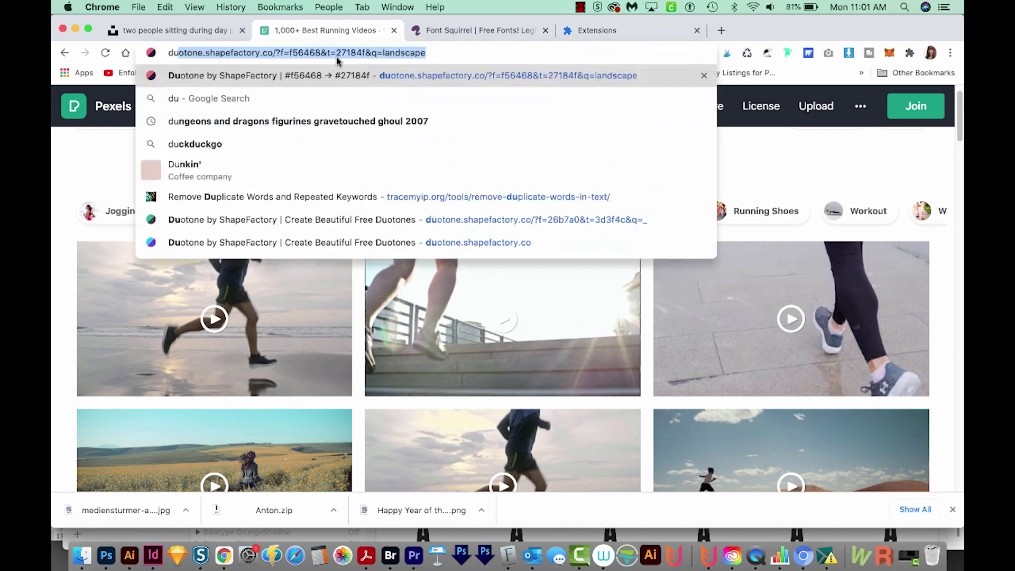
pyautogui.press('Return')
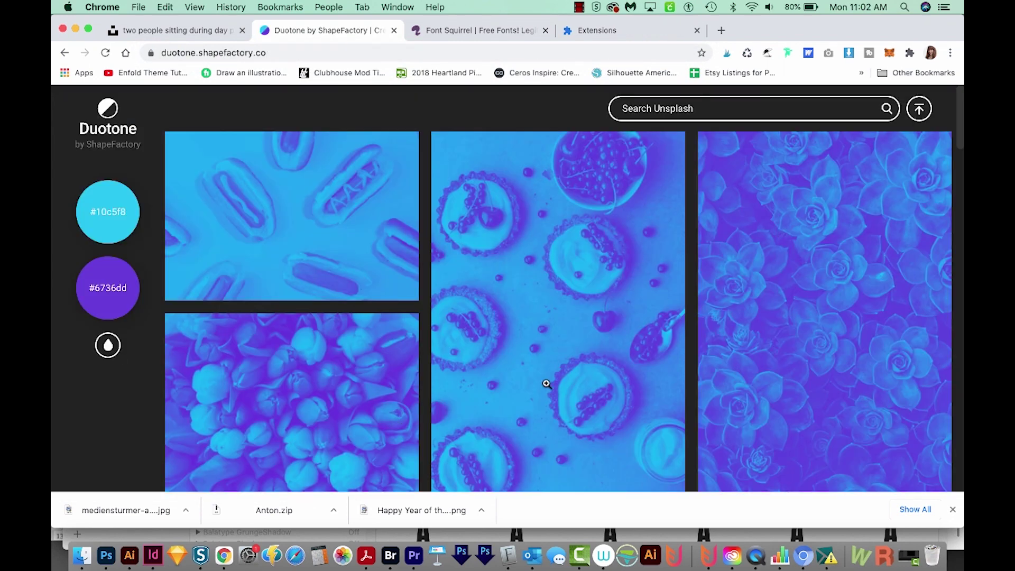
# Set the two duotone colours to orange #f87310 and yellow #ddcc36.
pyautogui.click(98, 201)
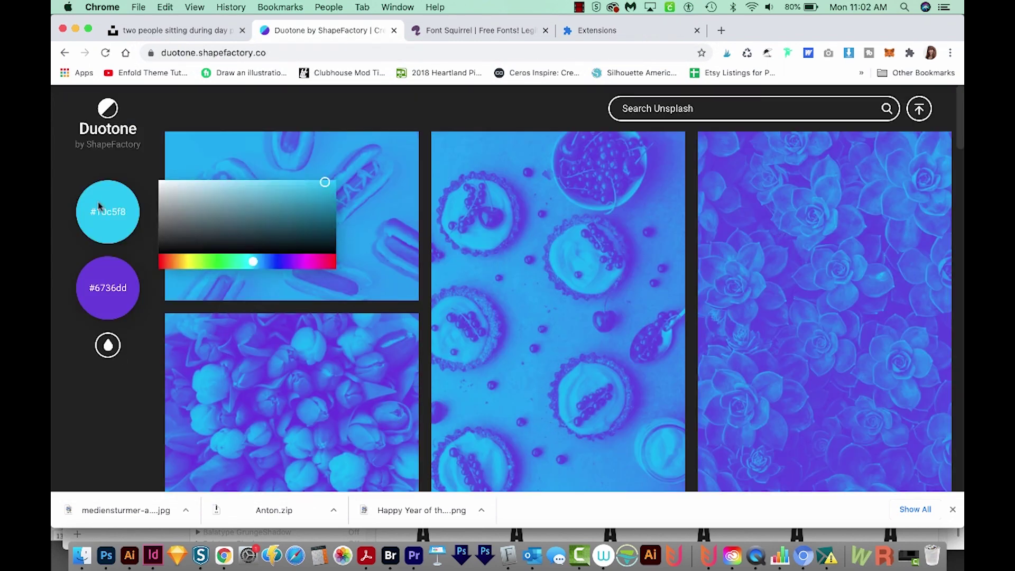
pyautogui.click(87, 285)
pyautogui.click(106, 230)
pyautogui.click(170, 261)
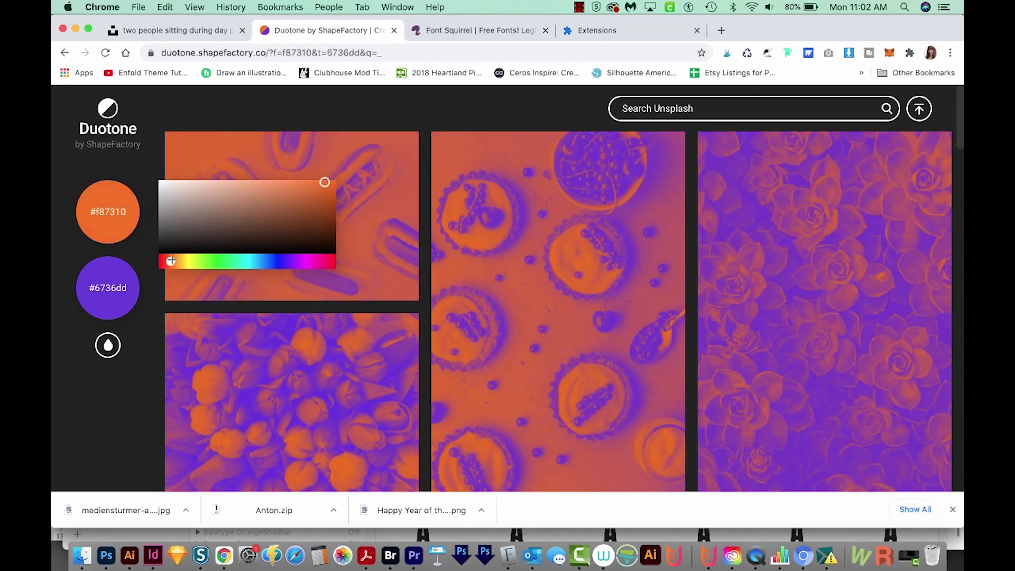
pyautogui.click(112, 288)
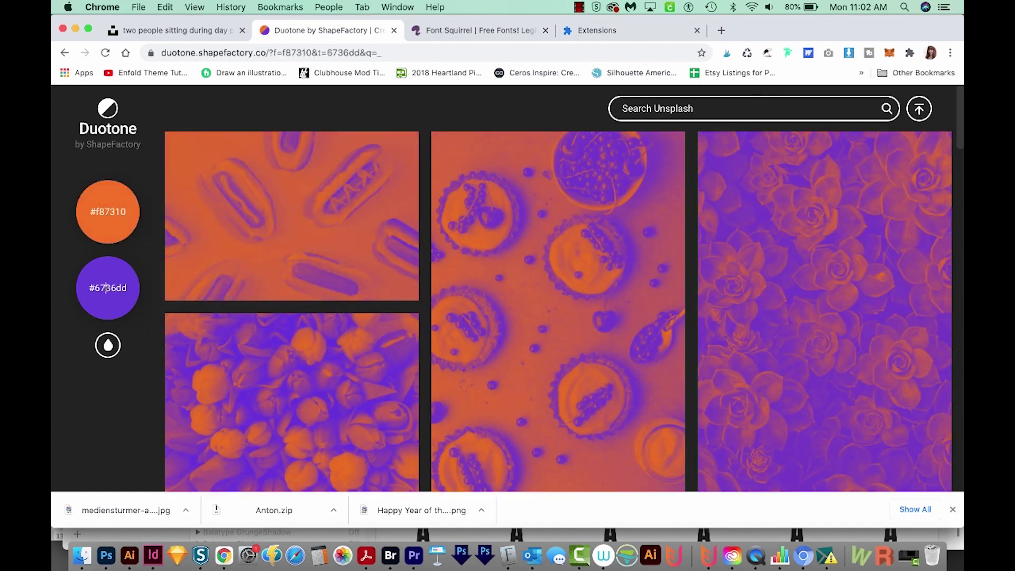
pyautogui.click(107, 288)
pyautogui.click(185, 339)
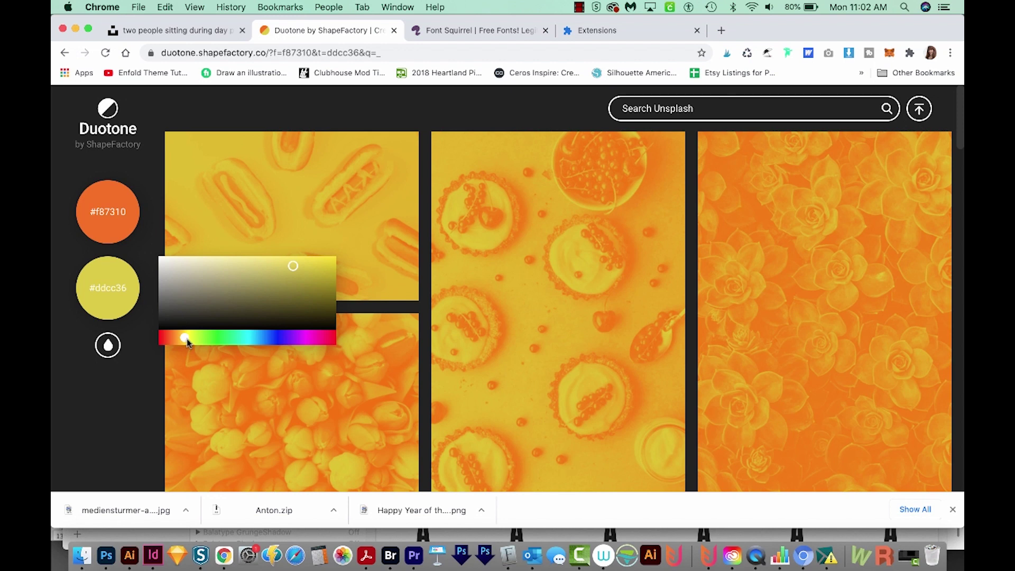
# Close the colour picker and download the duotoned food photo as duotone.png.
pyautogui.click(338, 118)
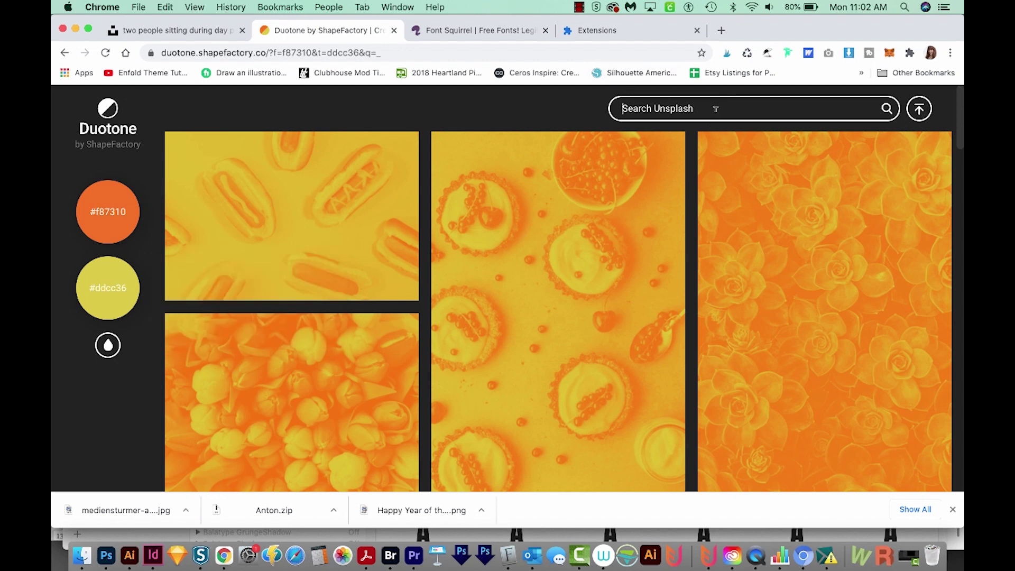
pyautogui.write('f')
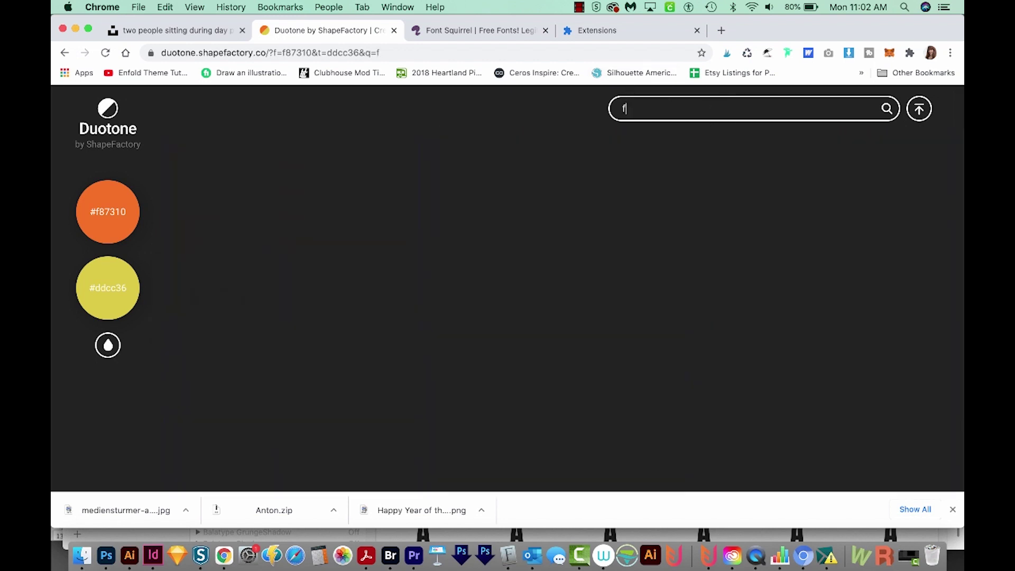
pyautogui.write('ood')
pyautogui.scroll(-3, 801, 293)
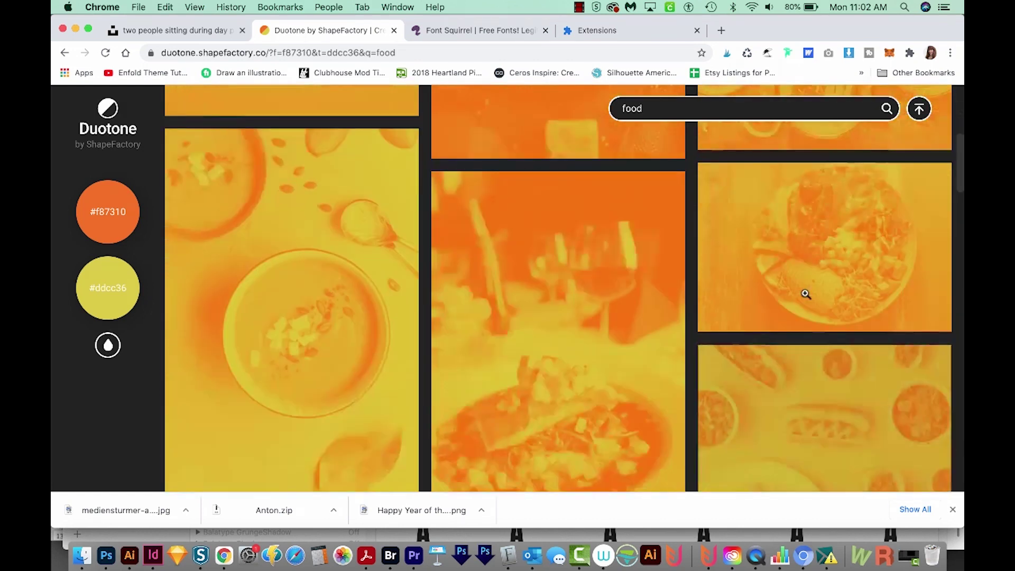
pyautogui.scroll(-3, 802, 294)
pyautogui.scroll(-5, 801, 294)
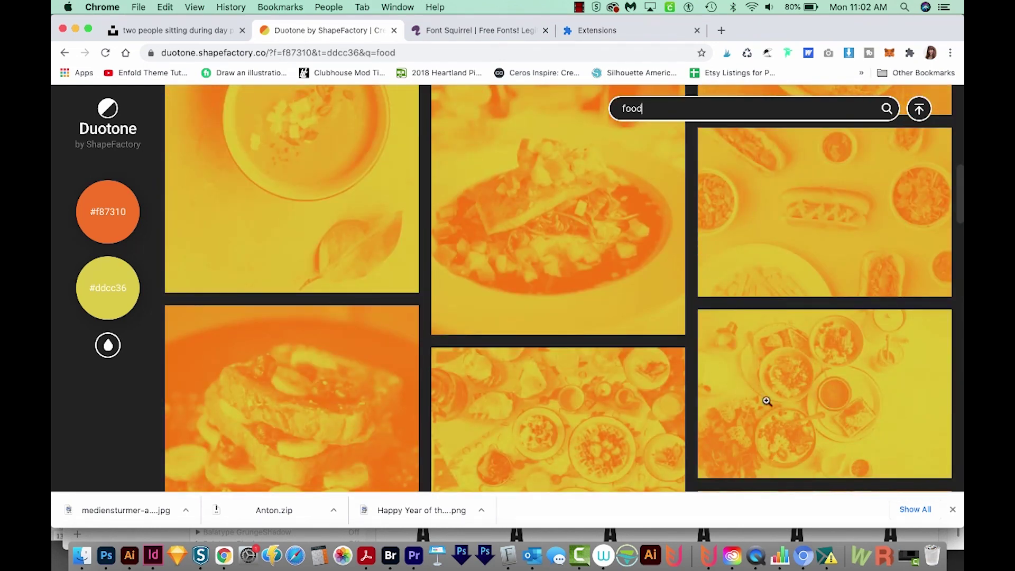
pyautogui.click(548, 236)
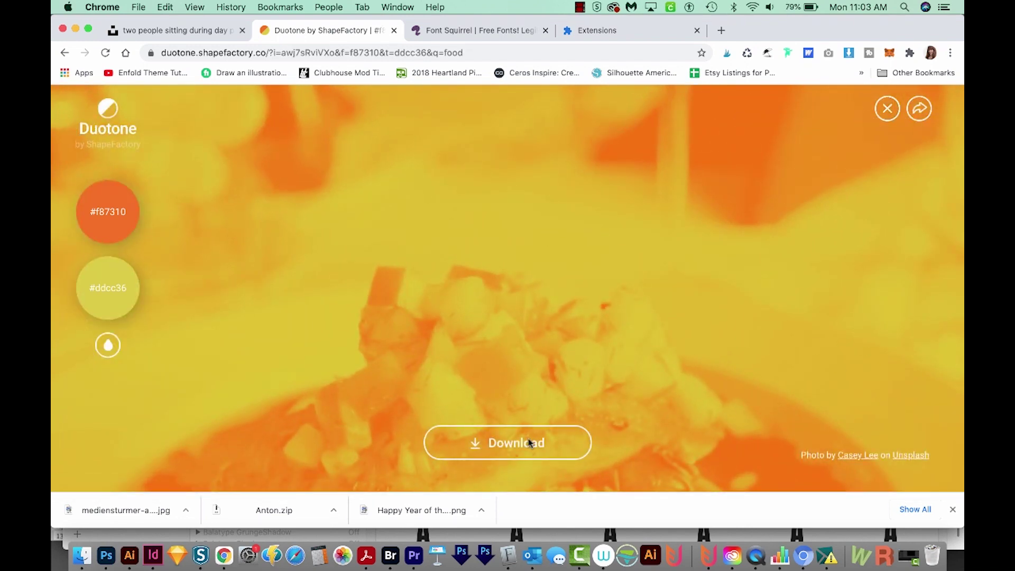
pyautogui.click(513, 446)
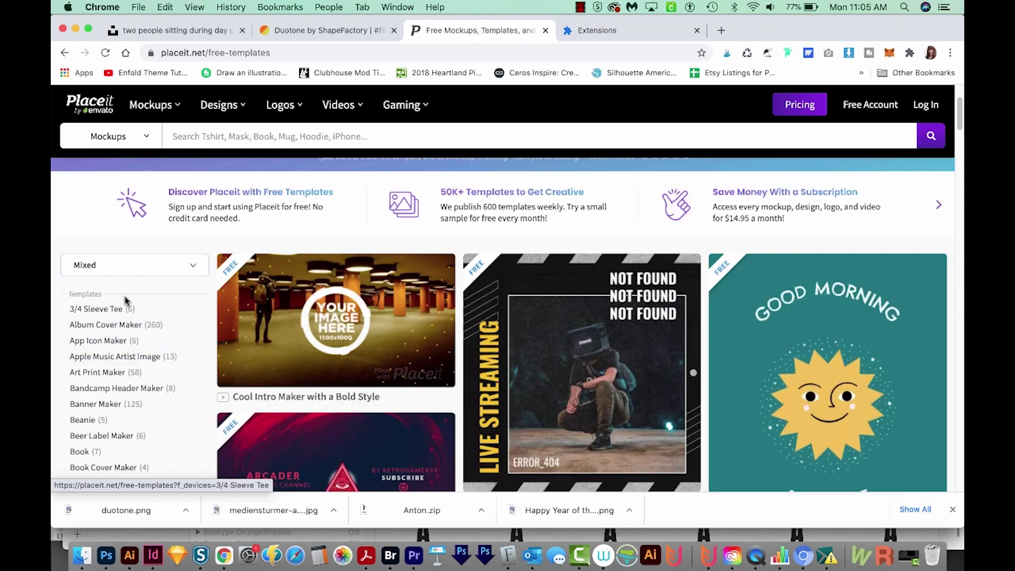
# Filter free templates to 3/4 Sleeve Tee and open the raglan tee football-equipment mockup.
pyautogui.click(97, 310)
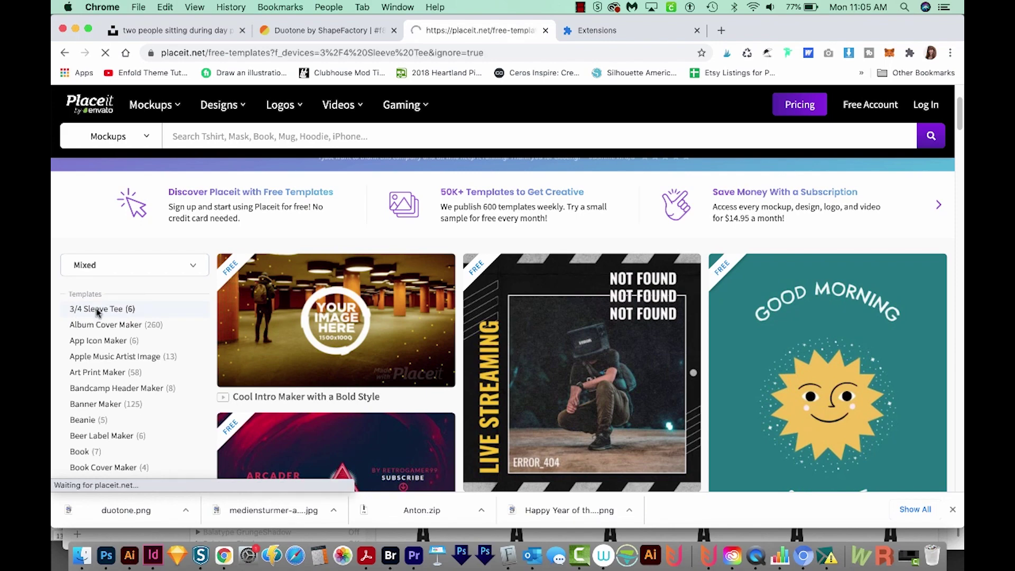
pyautogui.scroll(-5, 507, 357)
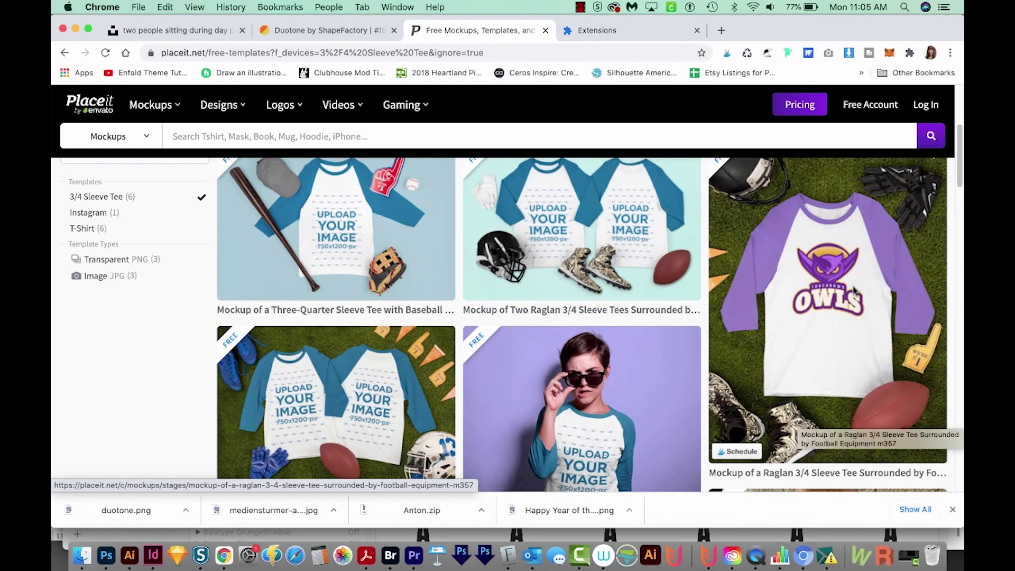
pyautogui.click(854, 294)
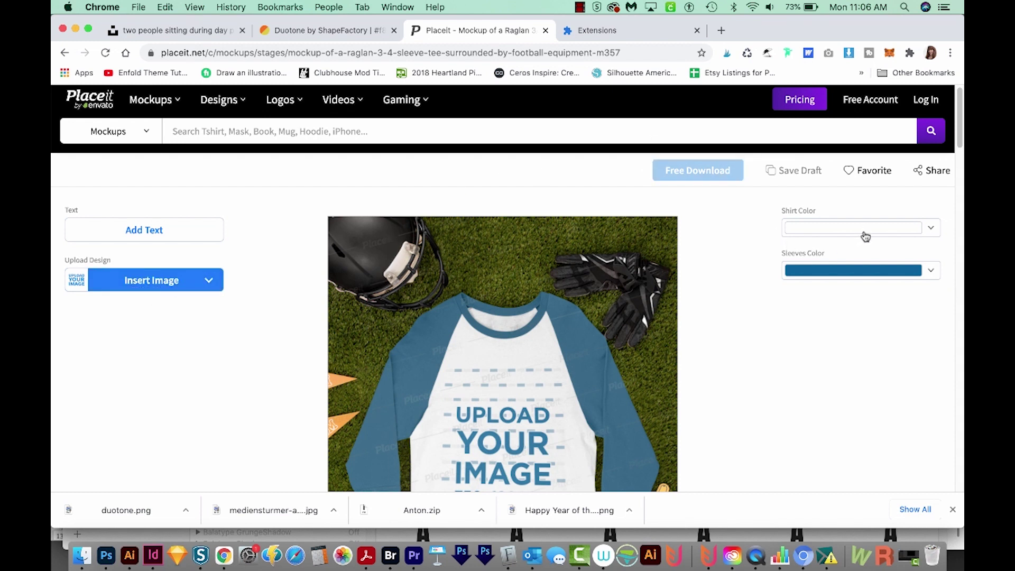
pyautogui.scroll(-2, 823, 283)
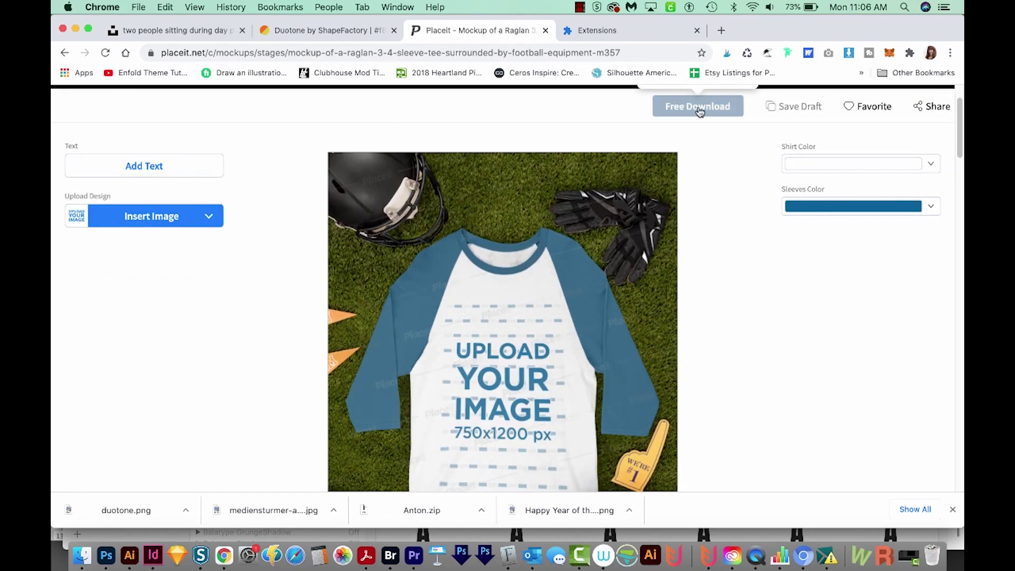
# Upload the Graphic Design How To logo PNG, crop it higher, and place it on the tee.
pyautogui.click(164, 223)
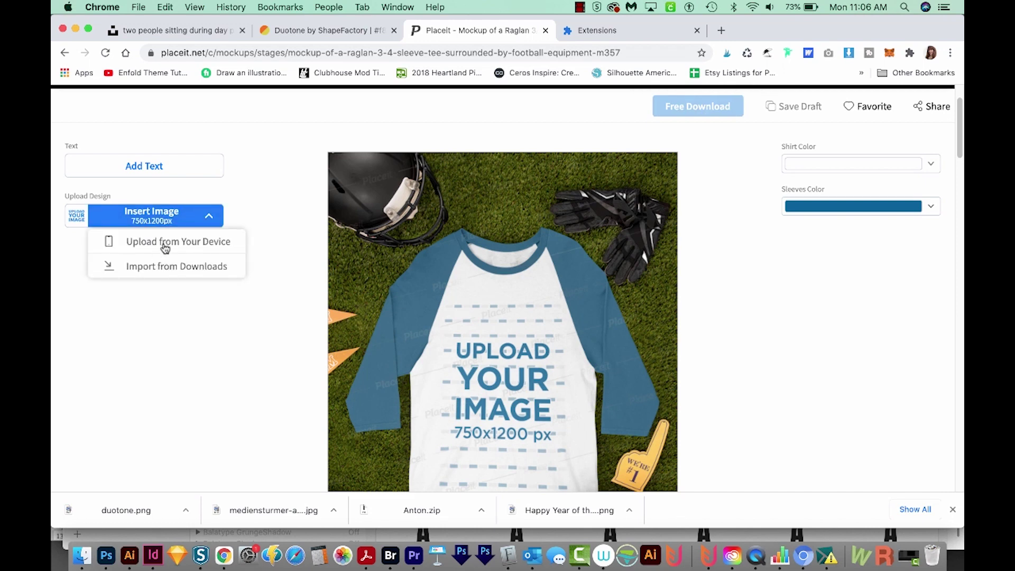
pyautogui.click(169, 242)
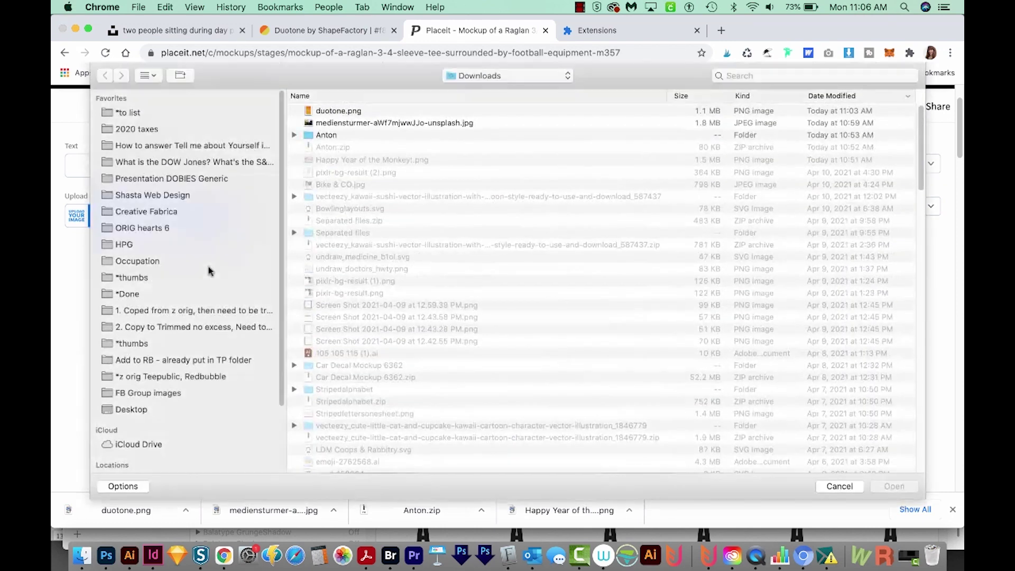
pyautogui.click(892, 486)
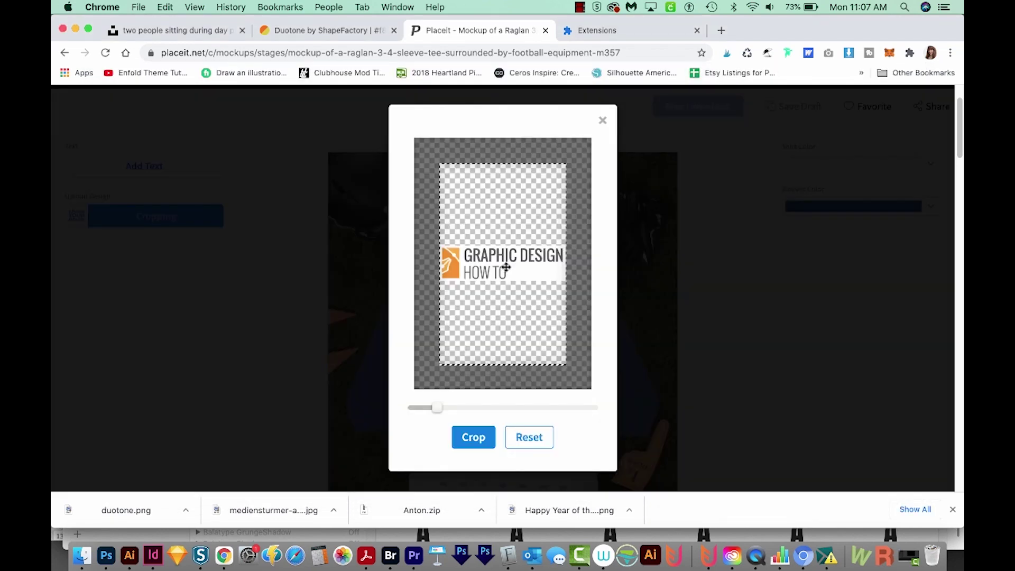
pyautogui.moveTo(510, 260); pyautogui.dragTo(509, 217)
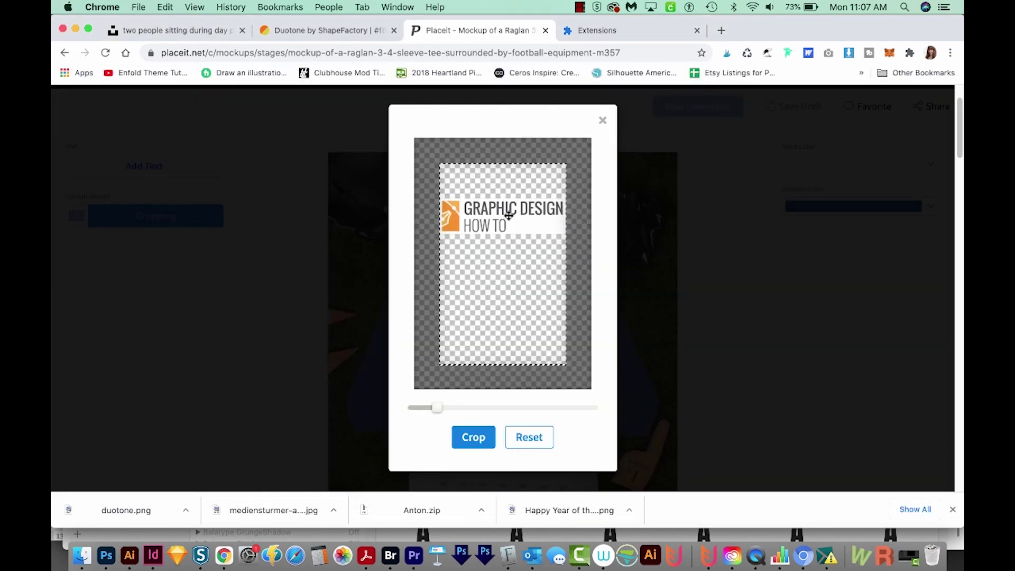
pyautogui.click(475, 440)
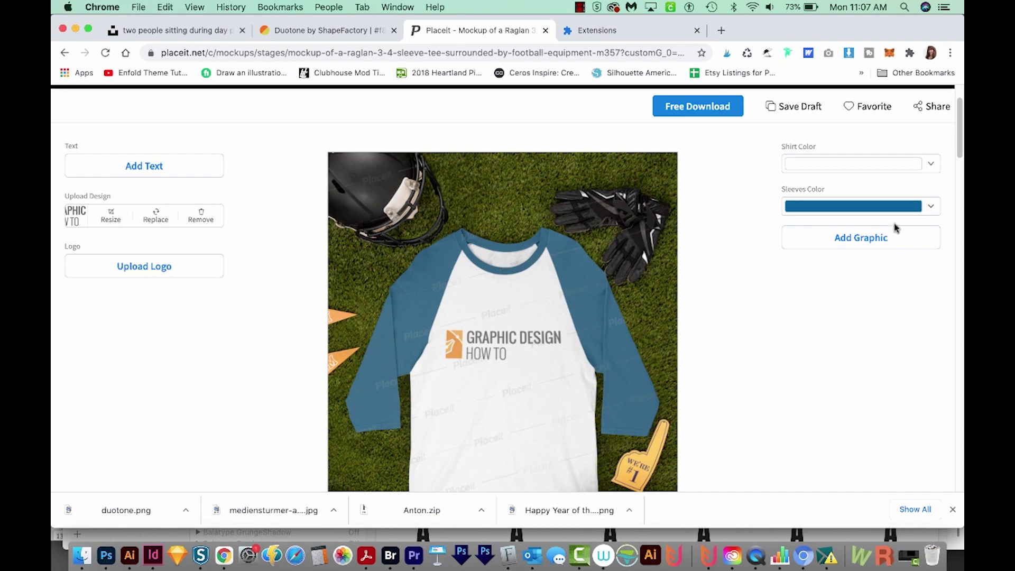
# Make the sleeves gold and save the mockup through the free single-mockup download.
pyautogui.click(889, 210)
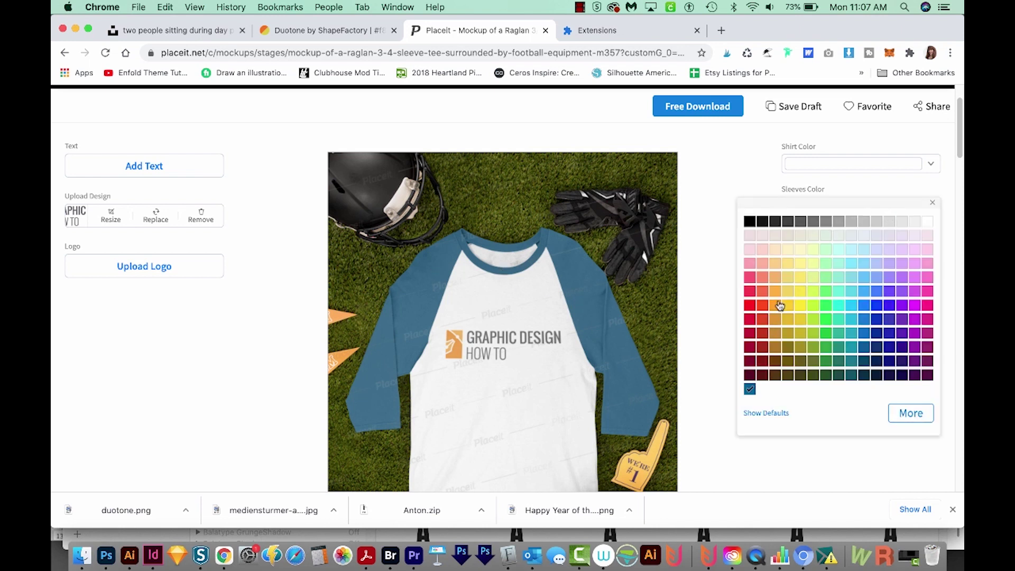
pyautogui.click(776, 306)
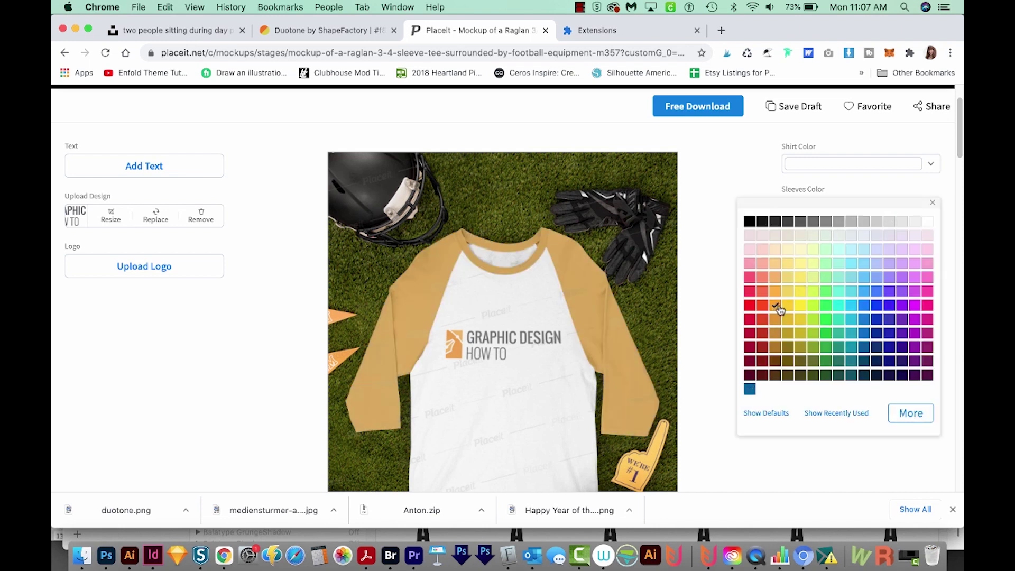
pyautogui.click(687, 113)
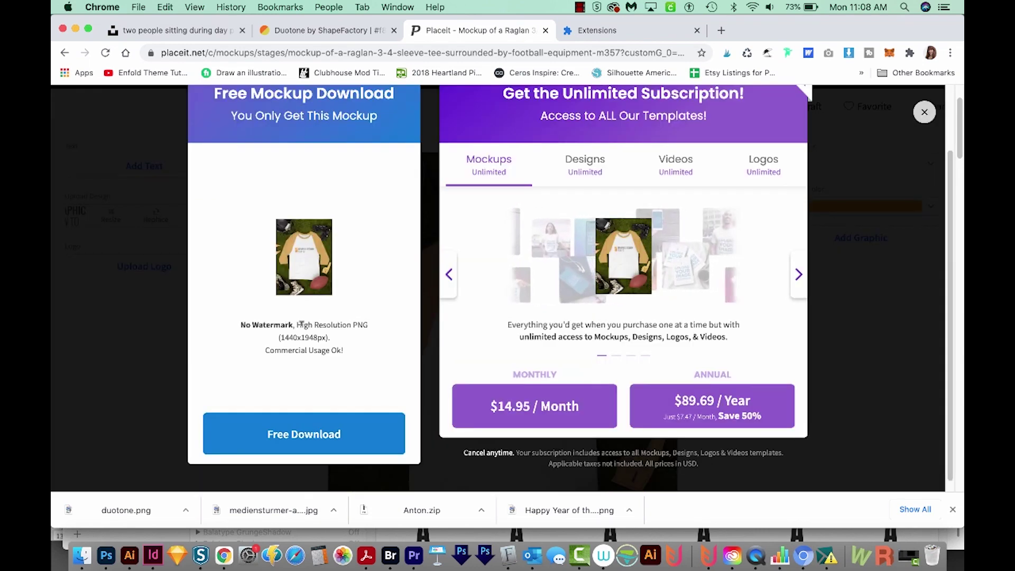
pyautogui.click(320, 436)
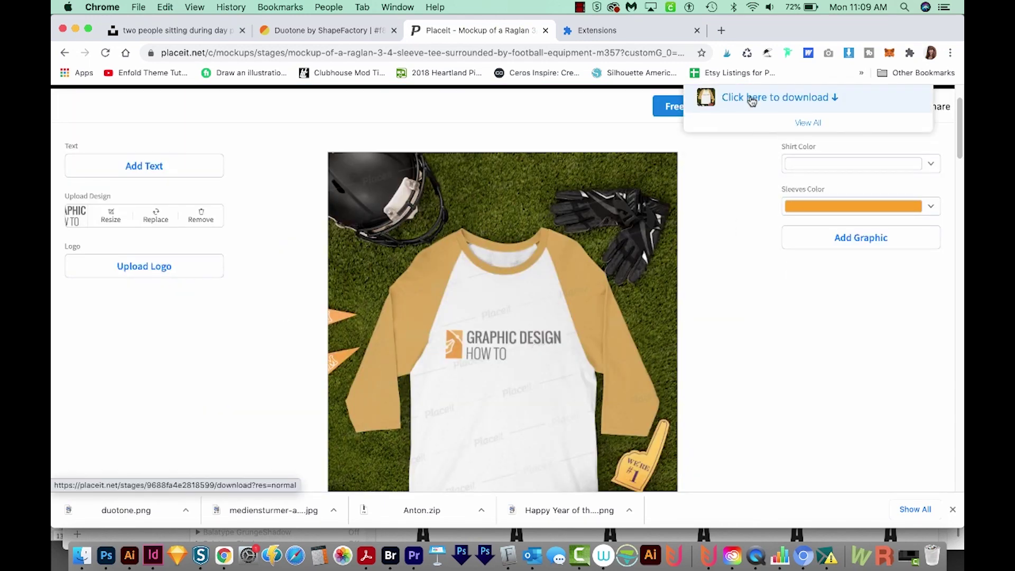
pyautogui.click(750, 101)
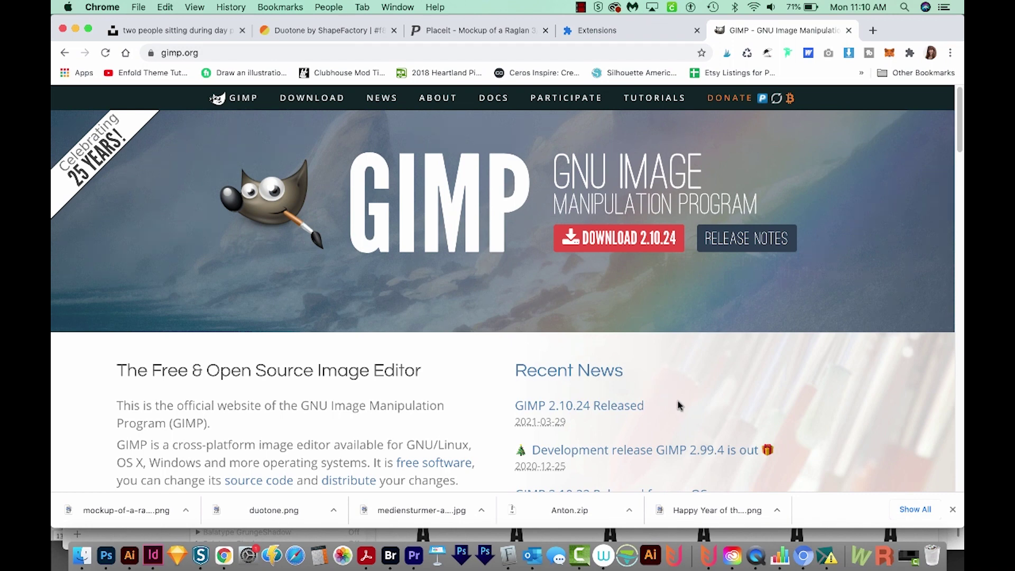
pyautogui.scroll(-5, 678, 400)
pyautogui.scroll(-5, 688, 396)
pyautogui.scroll(-2, 688, 395)
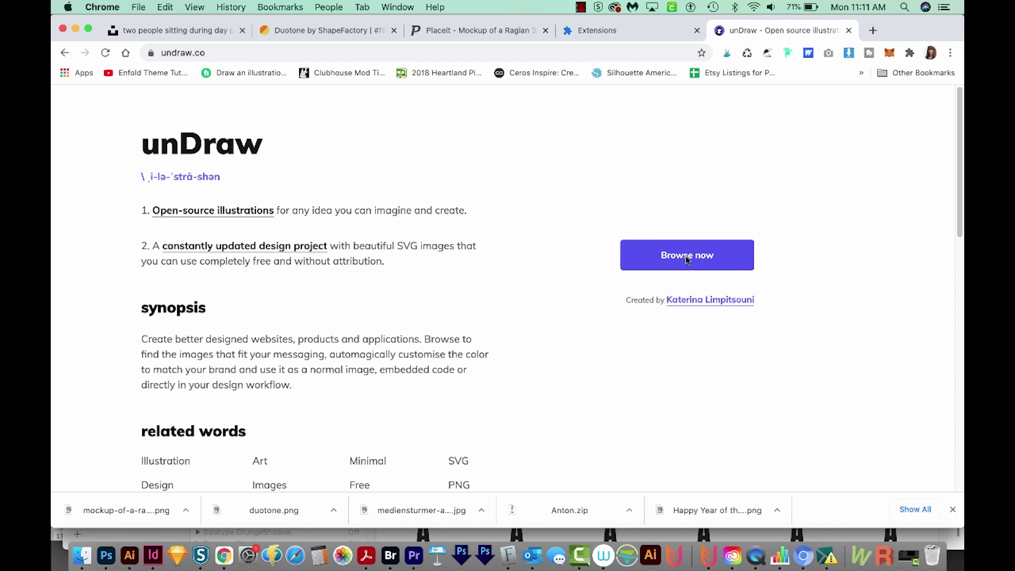
# From the unDraw library, save the Mobile apps illustration as PNG and close its preview.
pyautogui.click(684, 257)
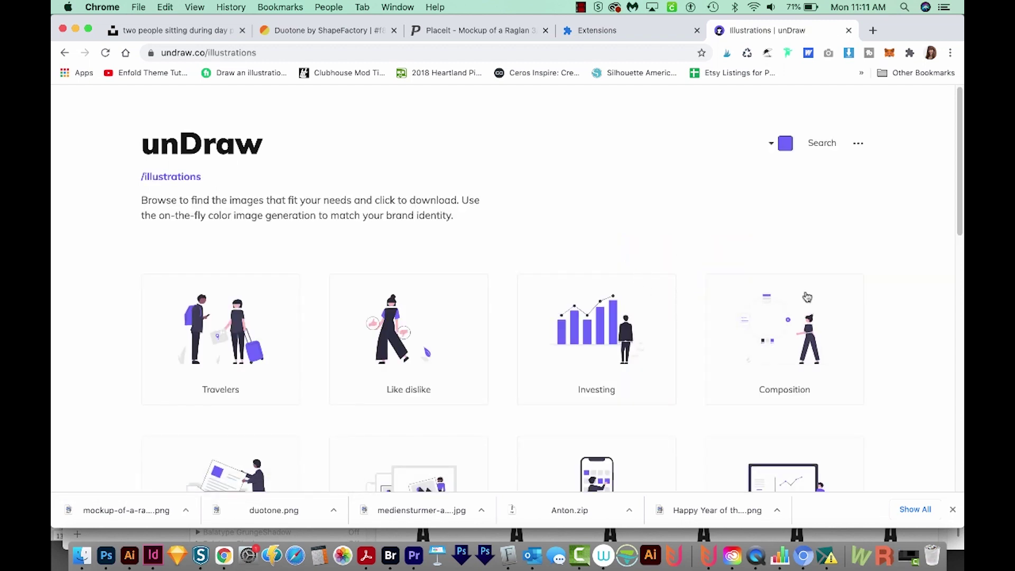
pyautogui.scroll(-2, 862, 347)
pyautogui.scroll(-3, 861, 343)
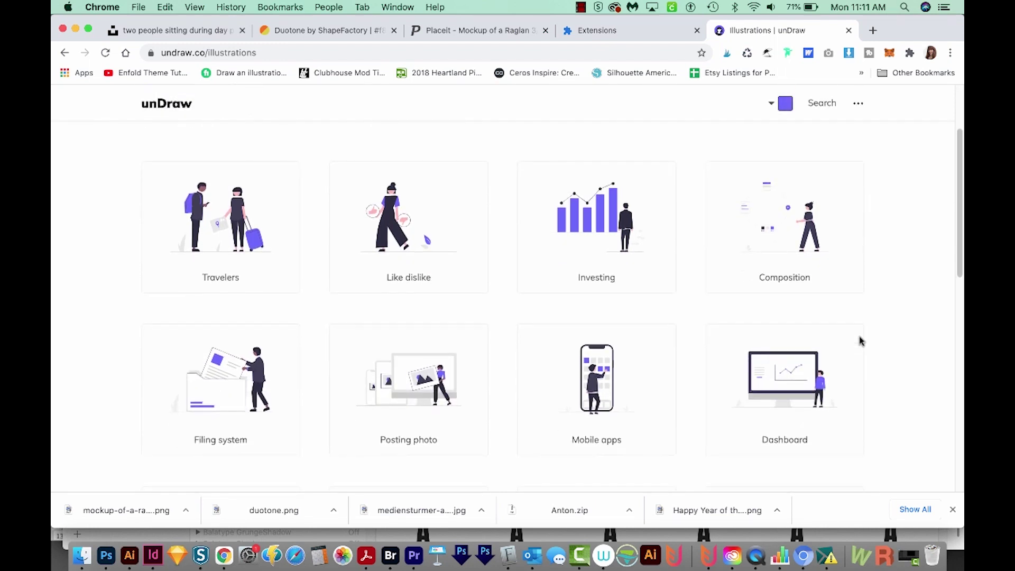
pyautogui.scroll(-3, 854, 349)
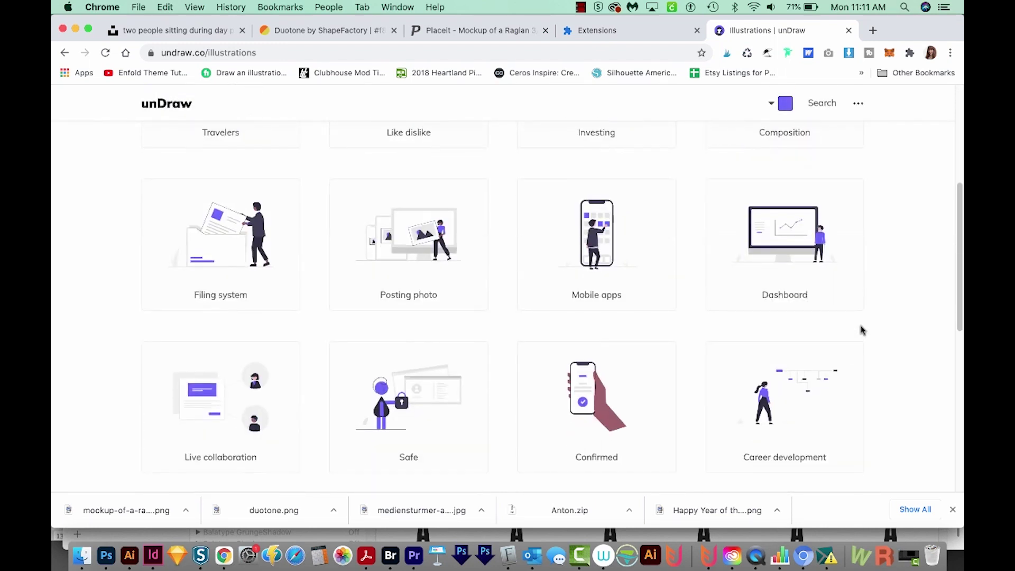
pyautogui.click(590, 226)
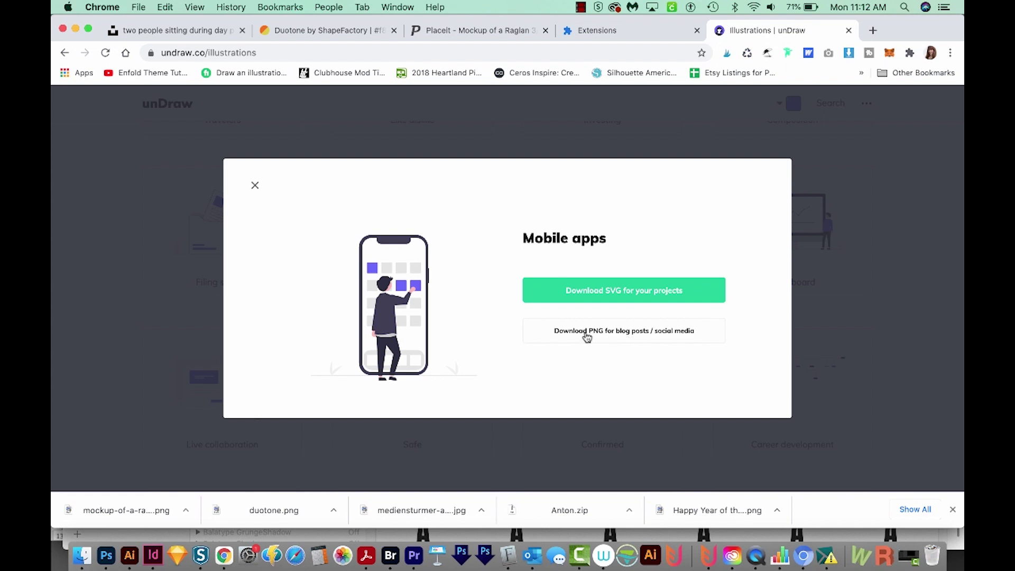
pyautogui.click(617, 337)
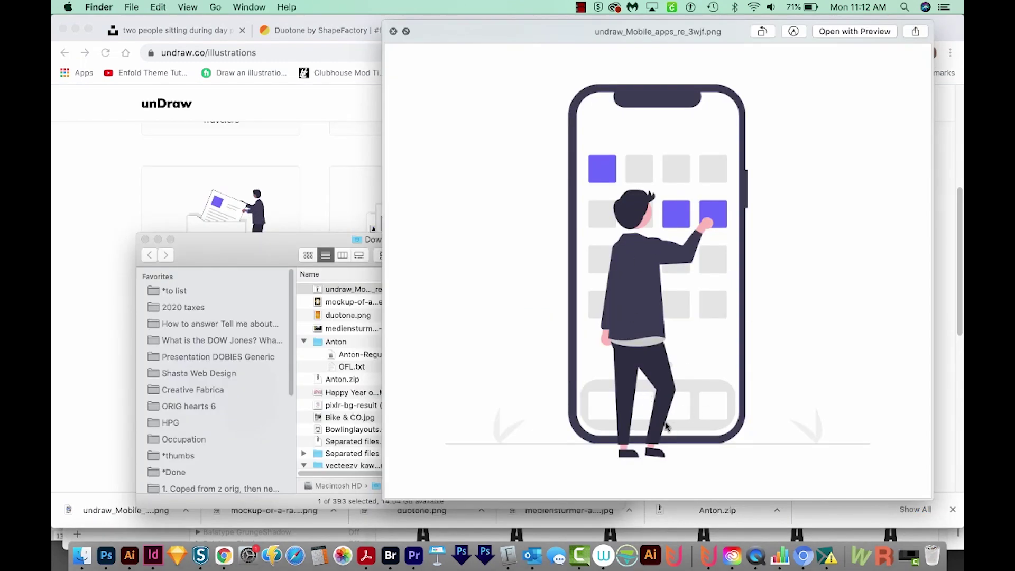
pyautogui.press('super+Tab')
pyautogui.scroll(1, 608, 310)
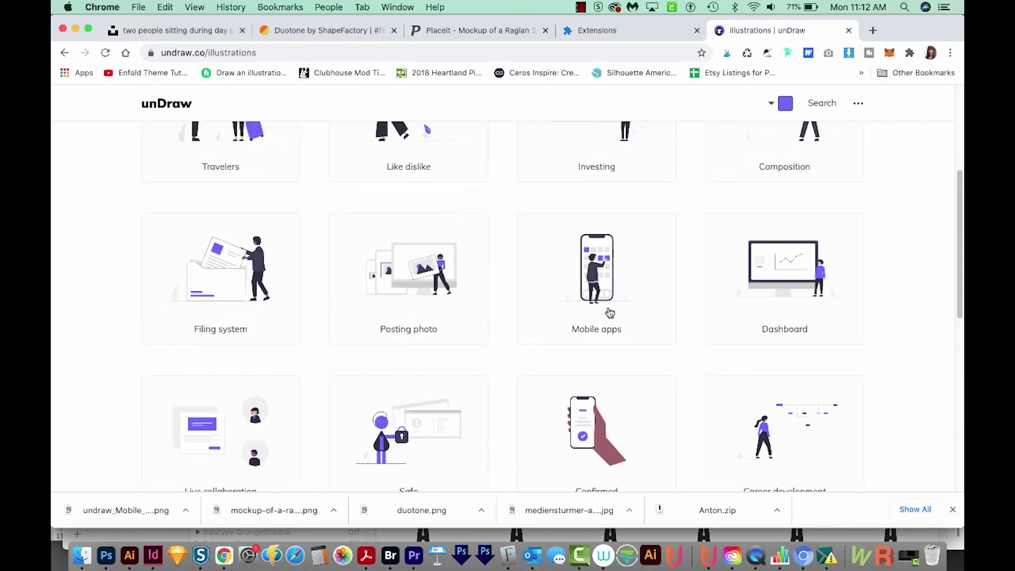
pyautogui.scroll(3, 607, 310)
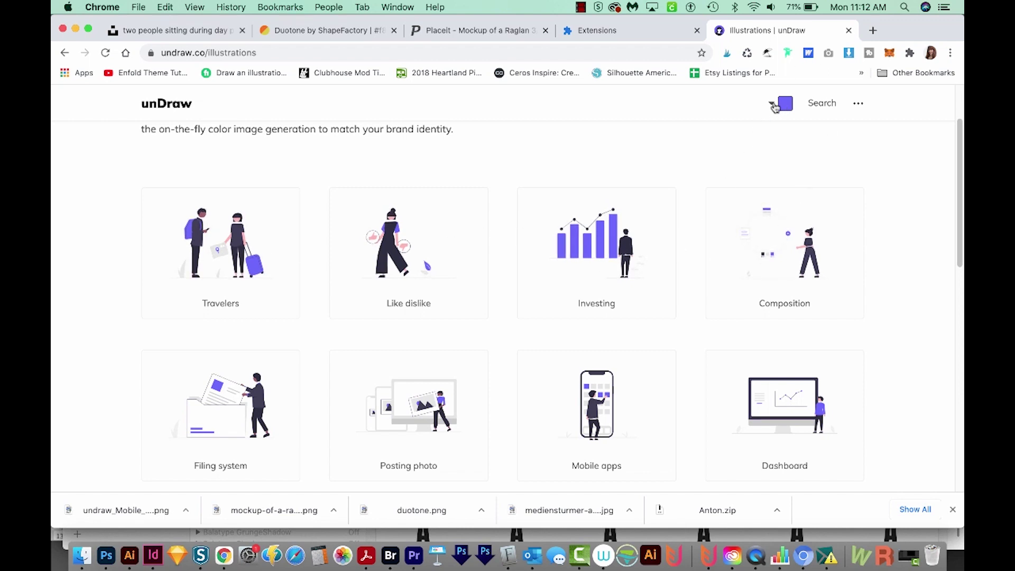
# Slide the illustration colour to light blue and open the Investing illustration's download options.
pyautogui.click(773, 104)
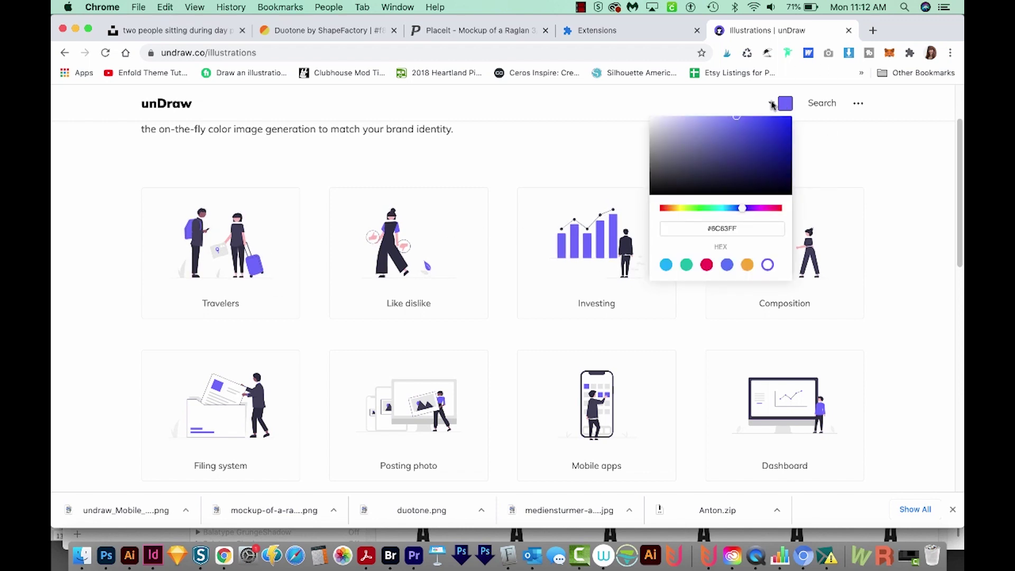
pyautogui.moveTo(742, 228); pyautogui.dragTo(717, 229)
pyautogui.moveTo(674, 209); pyautogui.dragTo(688, 209)
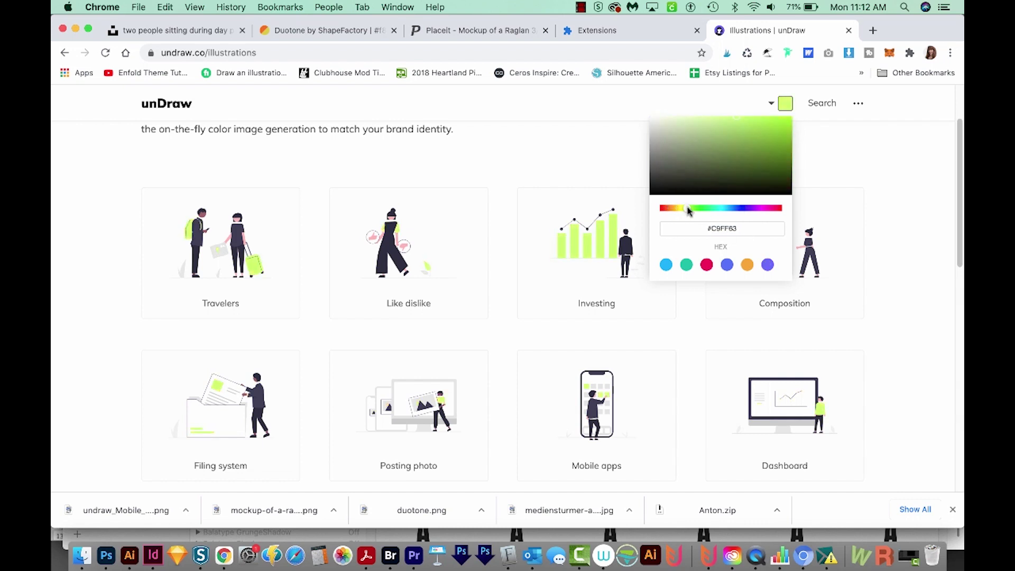
pyautogui.moveTo(689, 210); pyautogui.dragTo(726, 210)
pyautogui.click(671, 313)
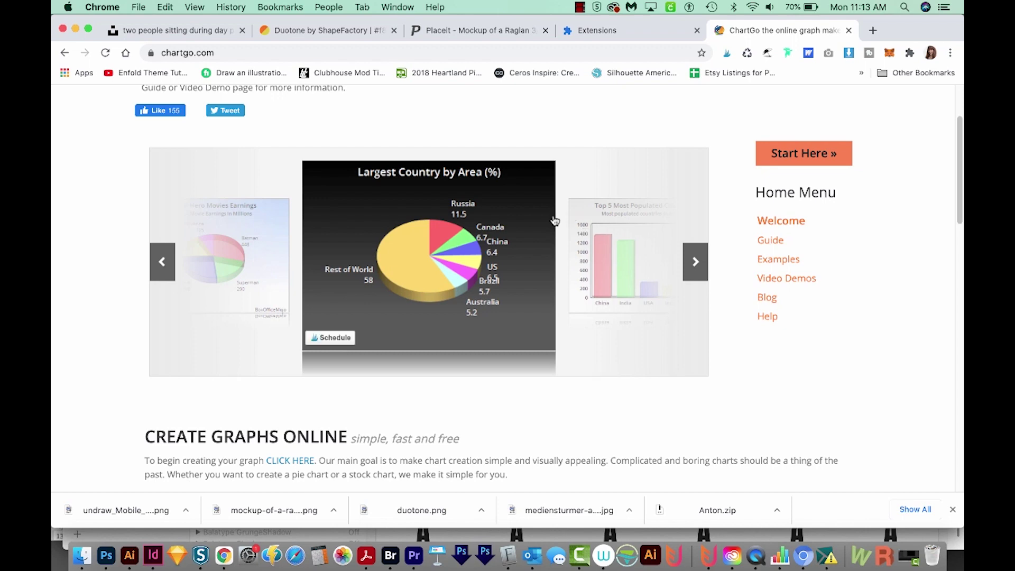
# Start a new ChartGo chart with Gridlines, Transparent and Round Corners enabled, and create it.
pyautogui.click(797, 156)
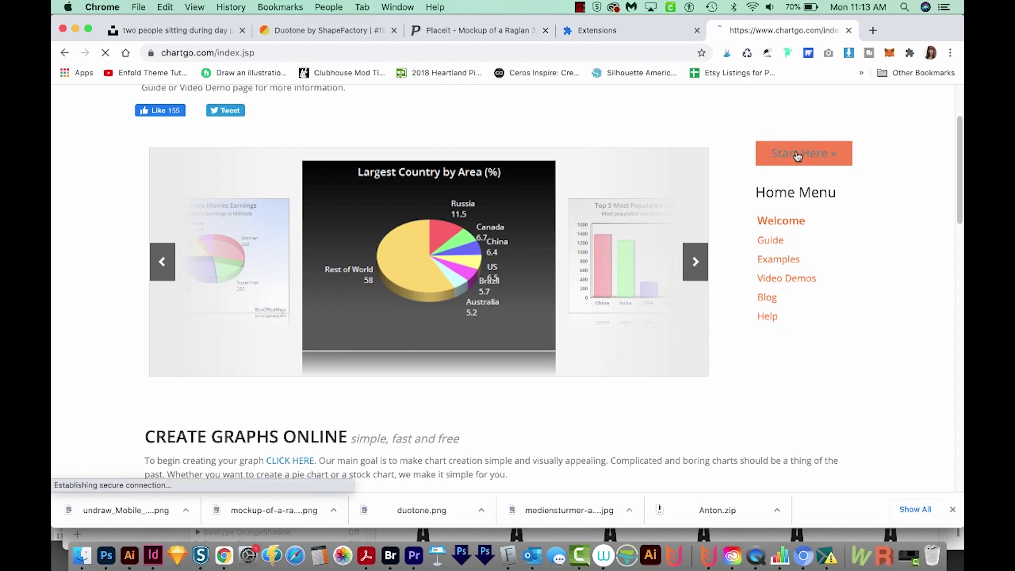
pyautogui.scroll(-3, 562, 184)
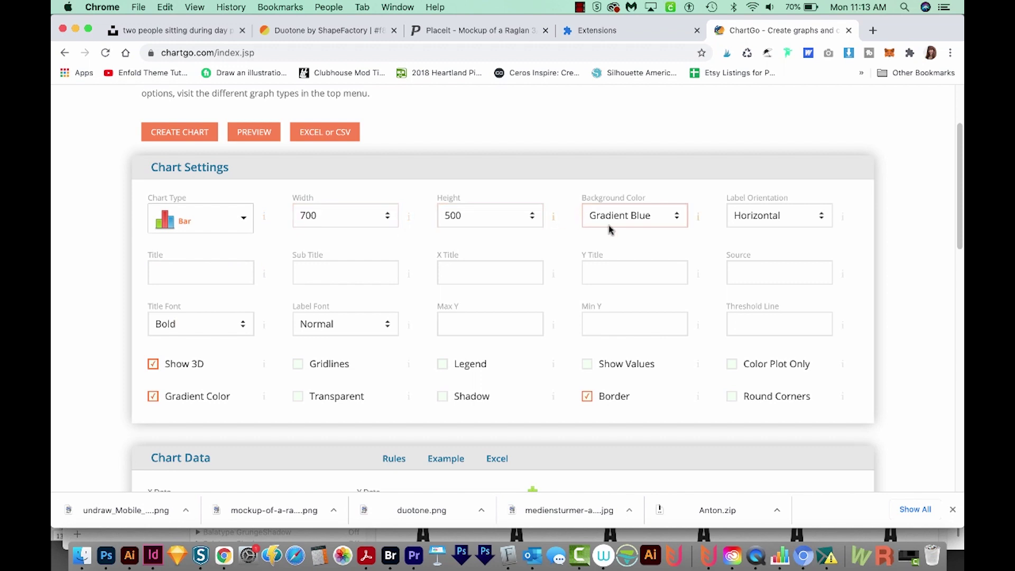
pyautogui.click(298, 365)
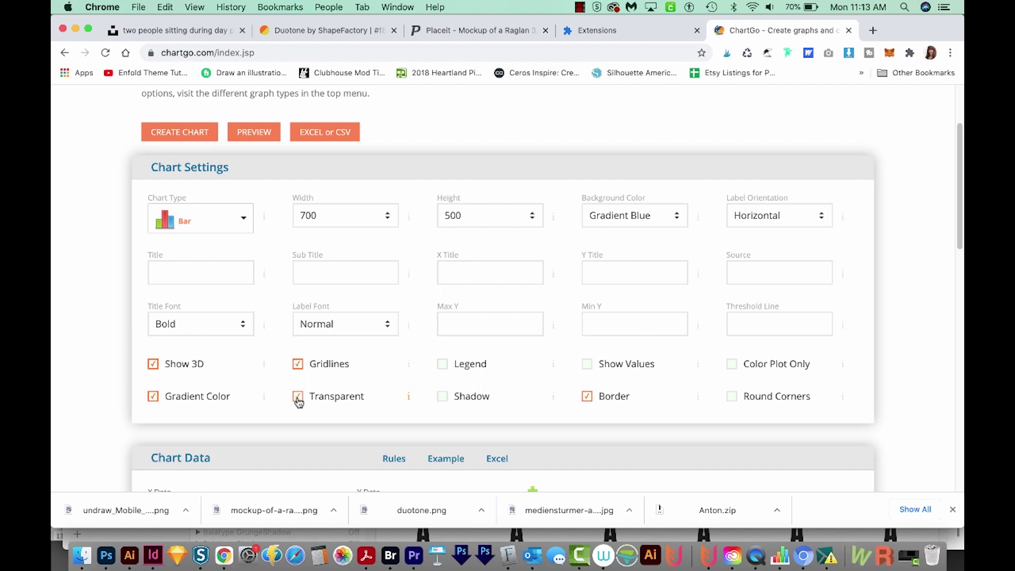
pyautogui.click(734, 399)
pyautogui.scroll(-3, 710, 356)
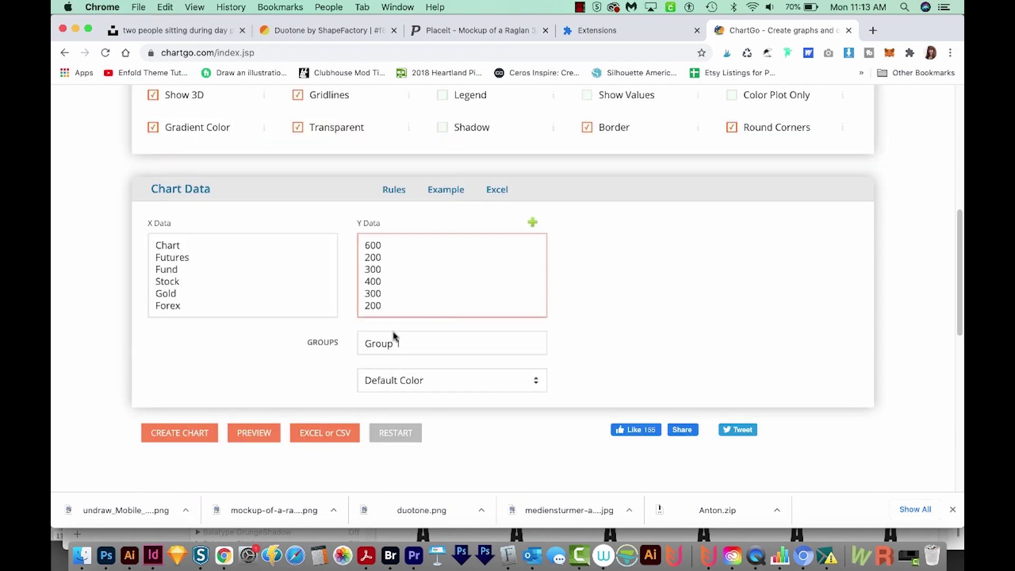
pyautogui.click(182, 435)
pyautogui.scroll(-3, 245, 422)
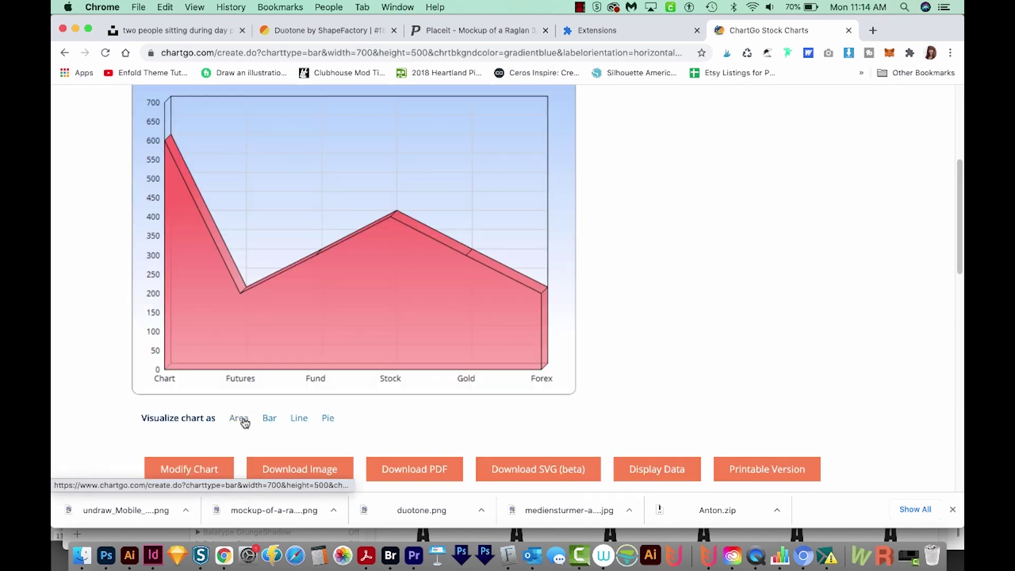
# Try the line and pie chart views, then return to the 3D bar chart.
pyautogui.click(275, 417)
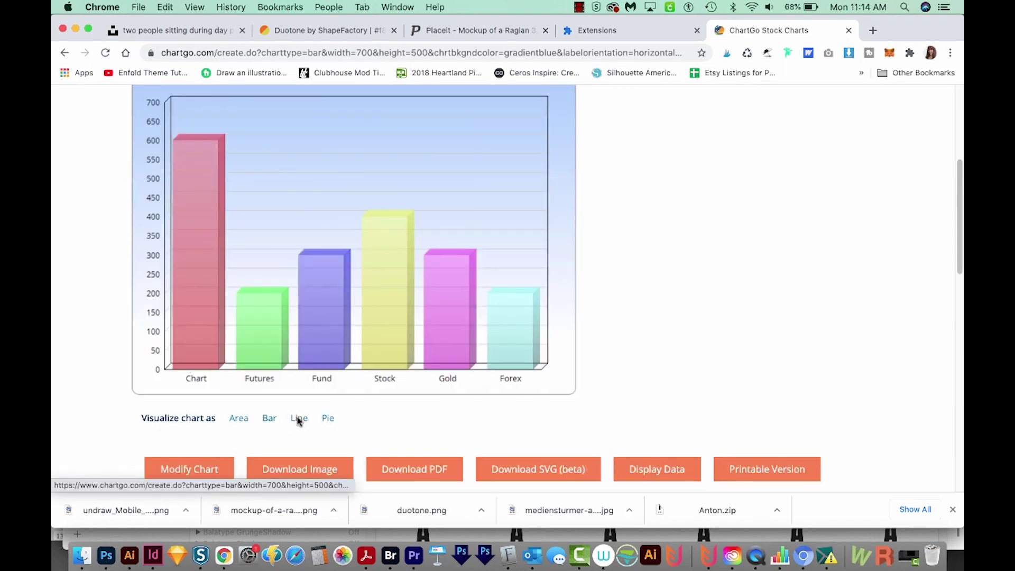
pyautogui.click(329, 419)
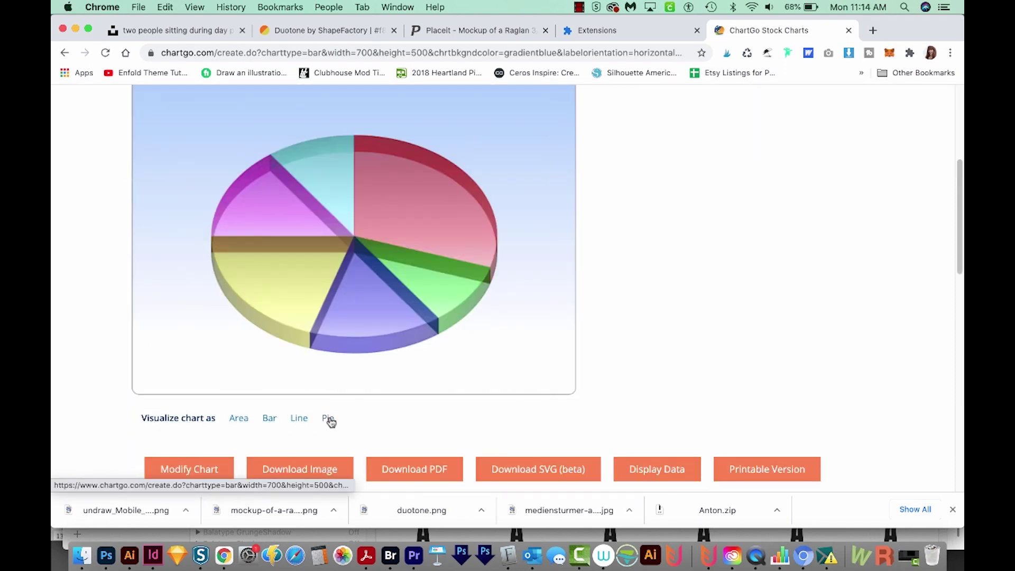
pyautogui.click(269, 421)
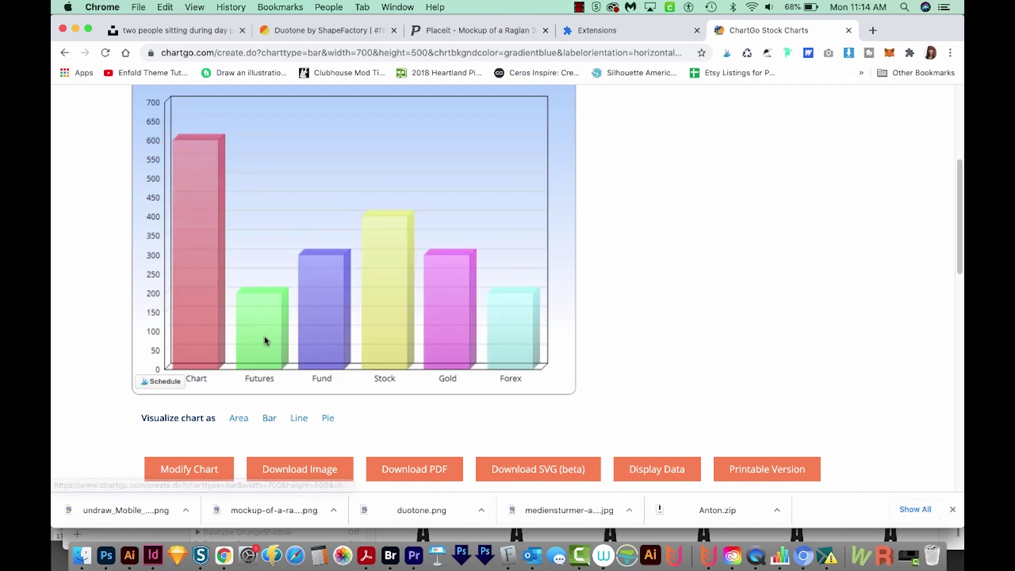
pyautogui.scroll(-1, 467, 306)
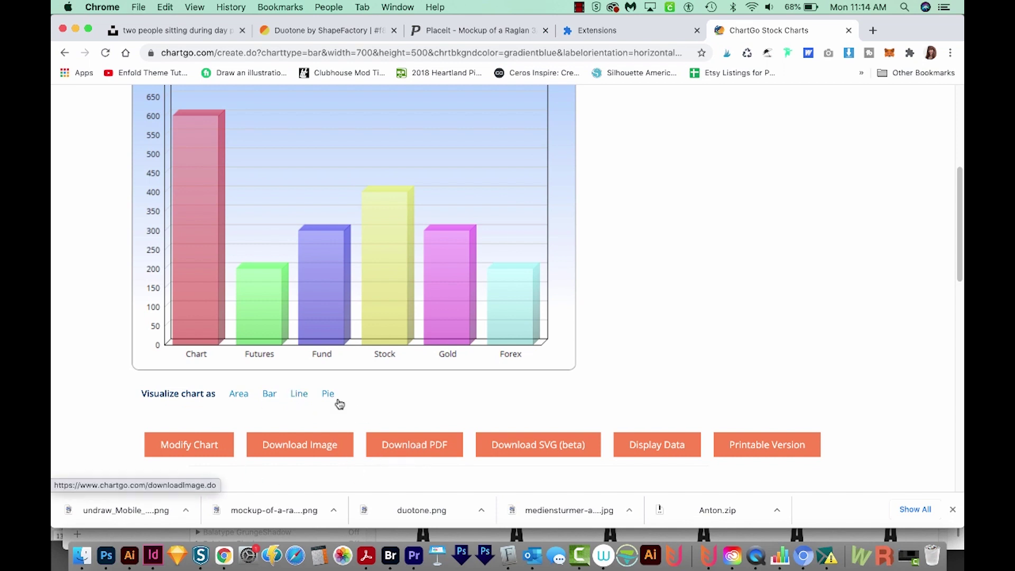
# Download the chart as ChartGo.png and preview it in Quick Look.
pyautogui.click(314, 450)
pyautogui.scroll(-3, 300, 373)
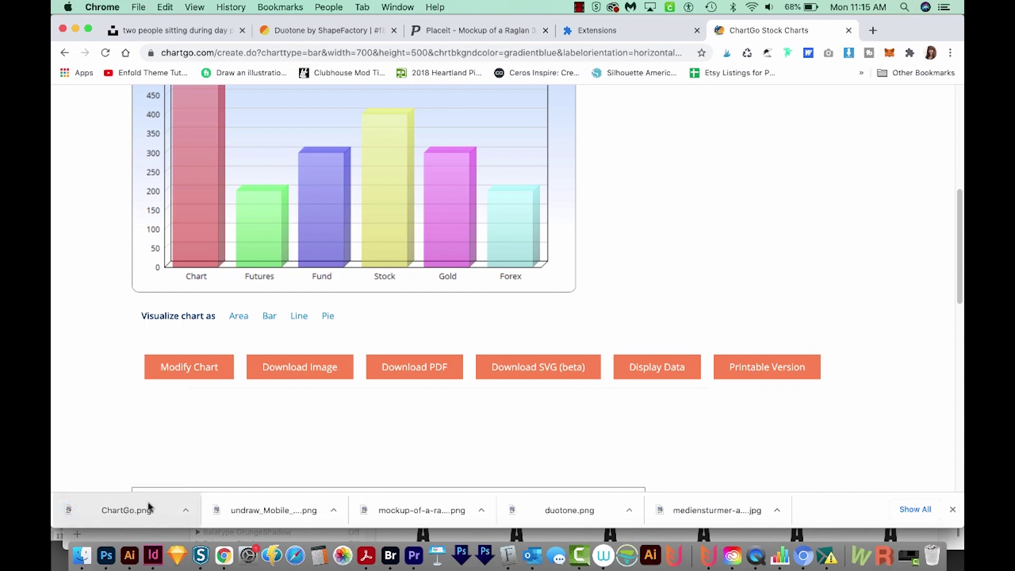
pyautogui.click(184, 510)
pyautogui.press('space')
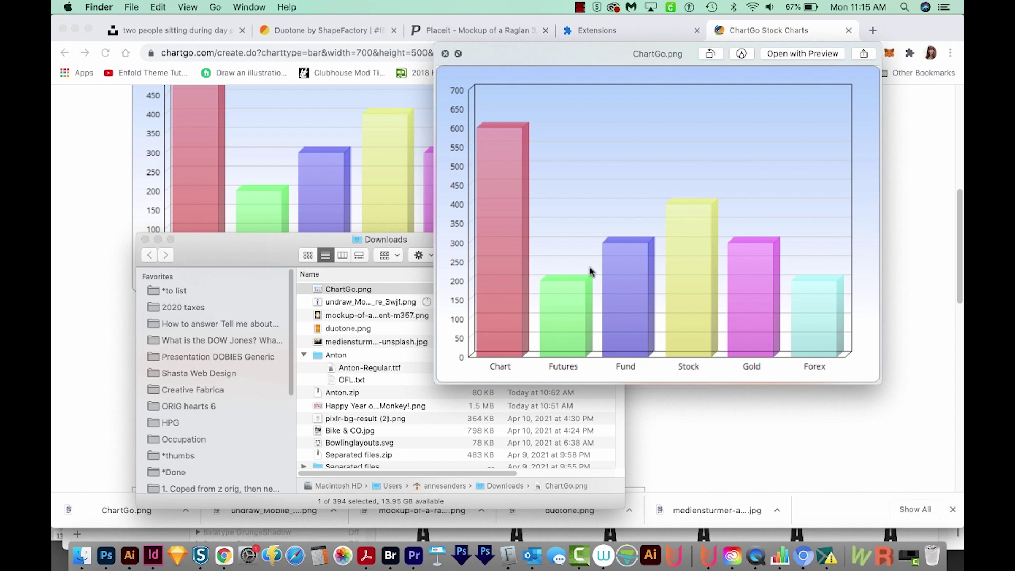
pyautogui.press('super+Tab')
pyautogui.scroll(5, 590, 365)
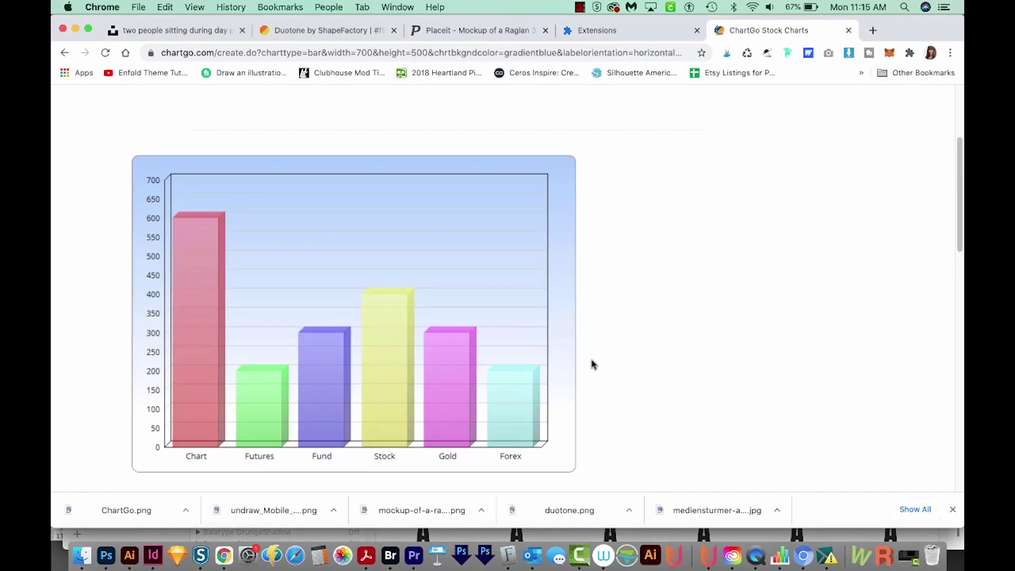